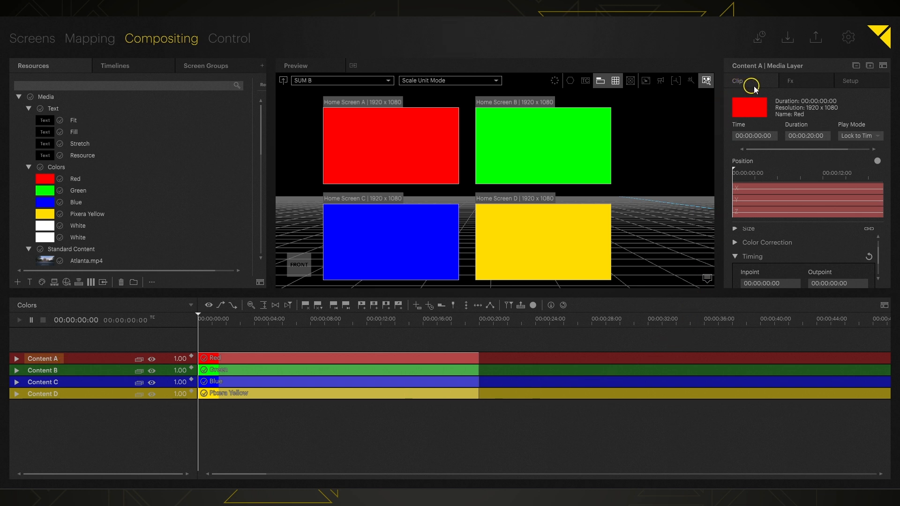
Switch the inspector to Setup to show the Home Screen timeline's layers Main A to Main D.
left_click(863, 86)
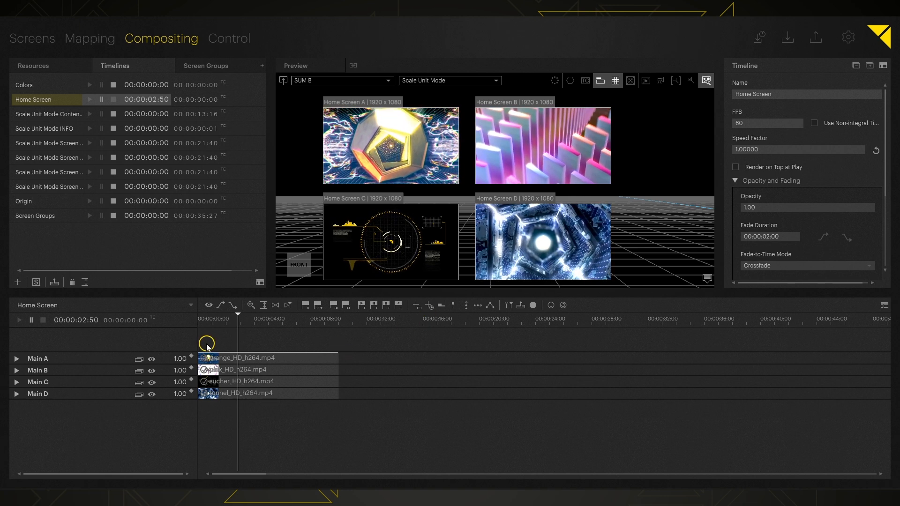
Select the Main A layer and drop down its Home Screen list in Presence settings.
left_click(44, 358)
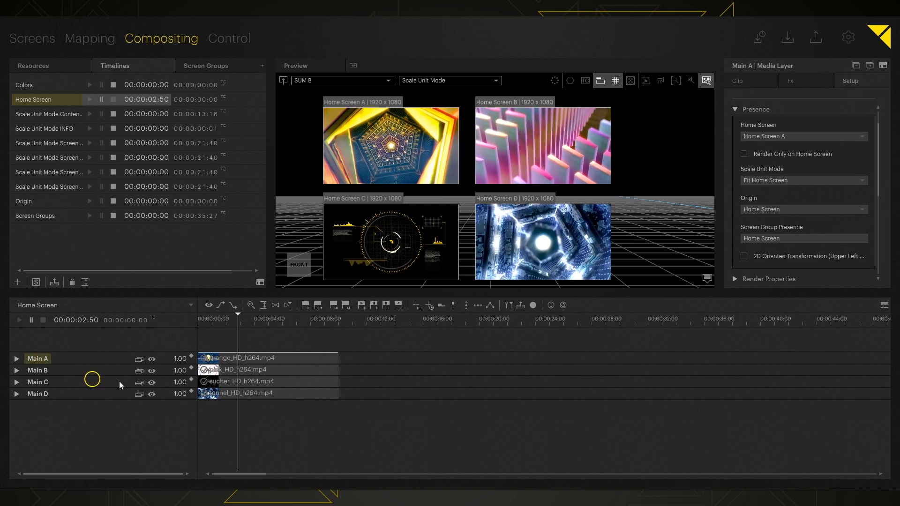
left_click(861, 137)
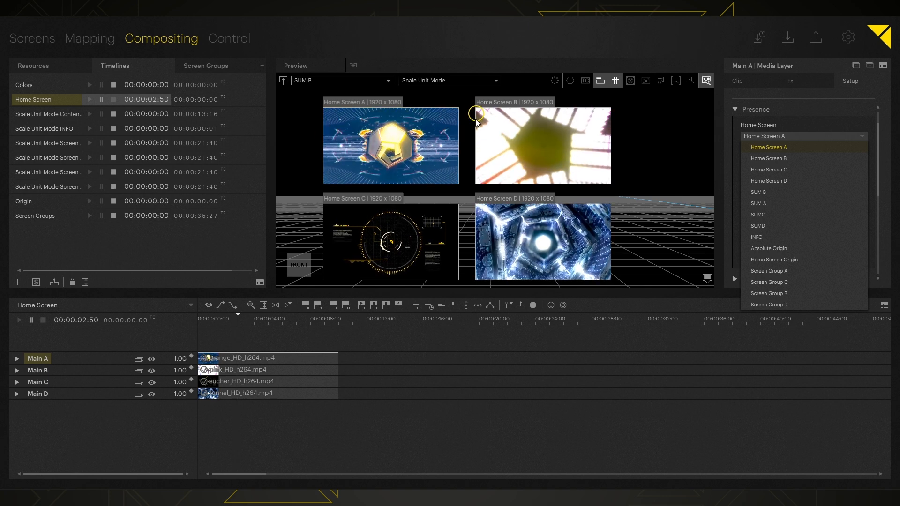
Cycle Main A's home screen through Home Screen B, C and D, then back to A.
left_click(795, 159)
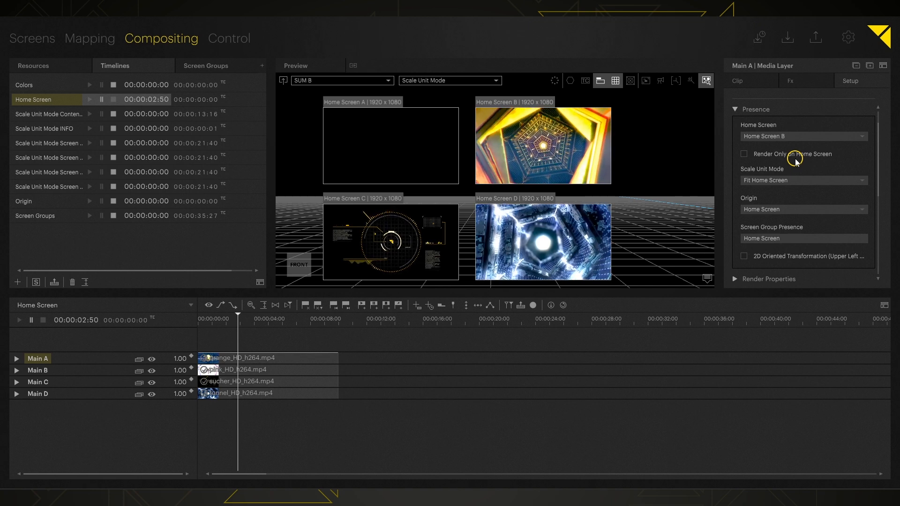
left_click(788, 137)
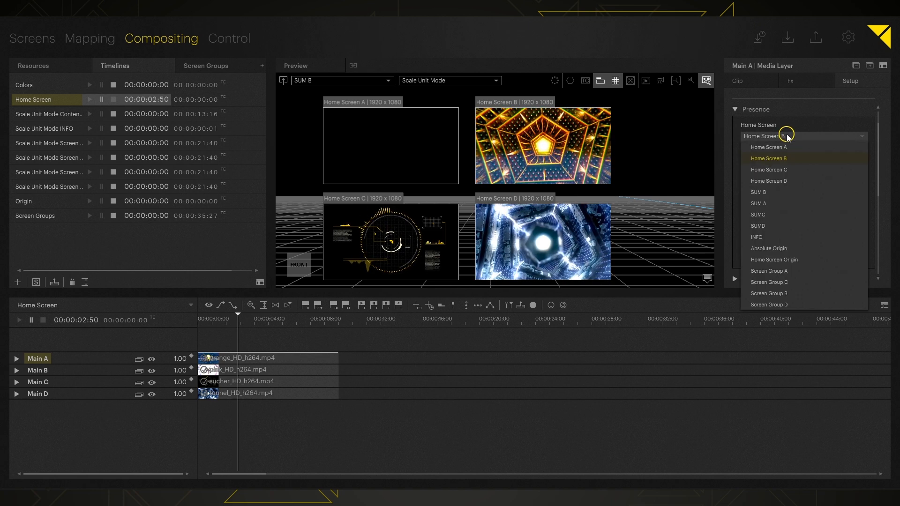
left_click(781, 169)
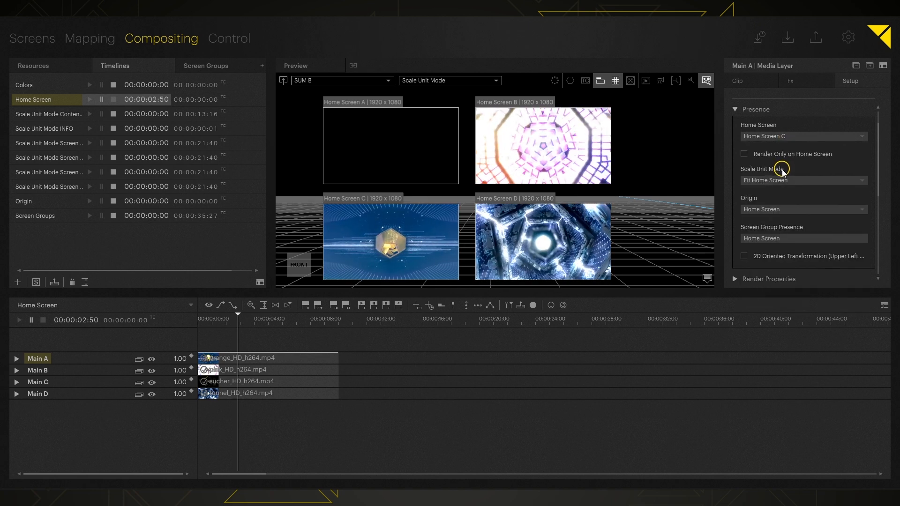
left_click(769, 136)
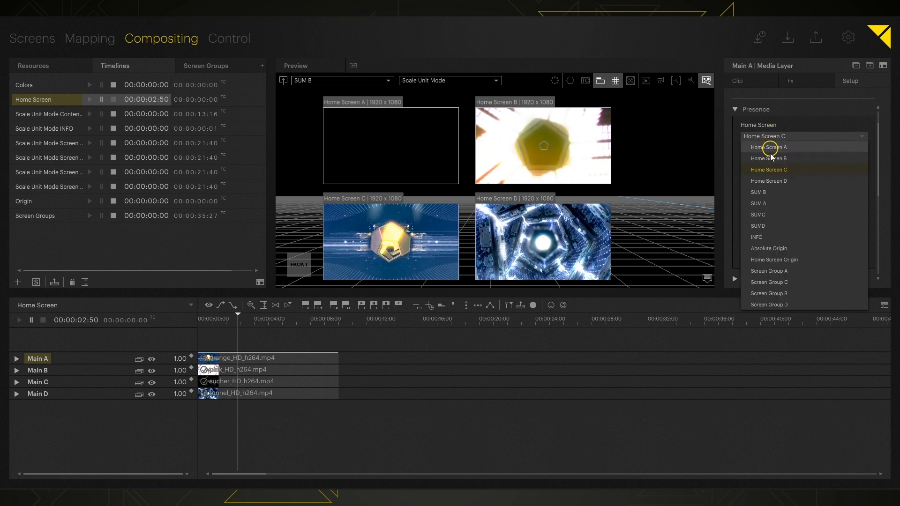
left_click(773, 182)
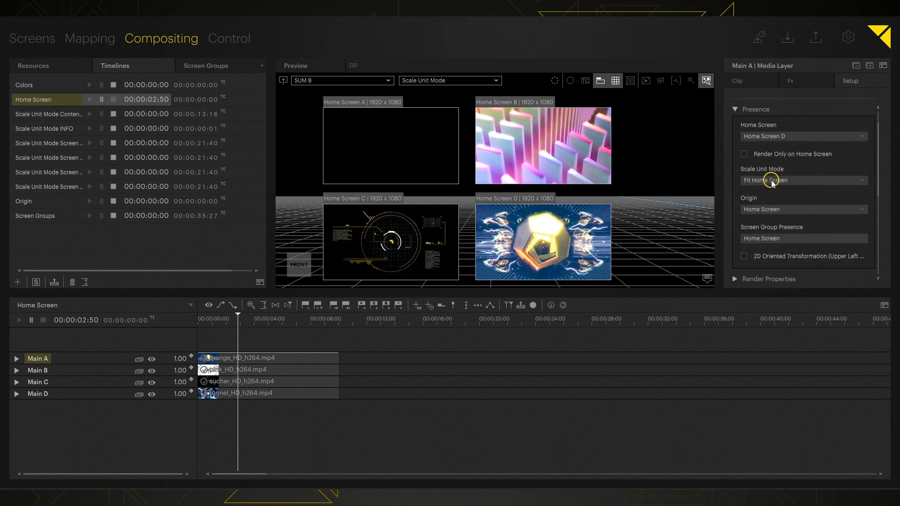
left_click(773, 136)
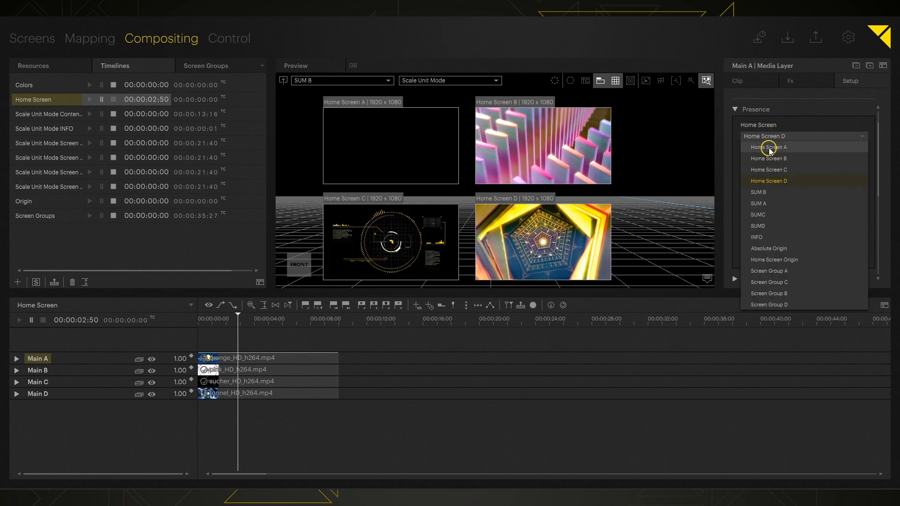
left_click(769, 148)
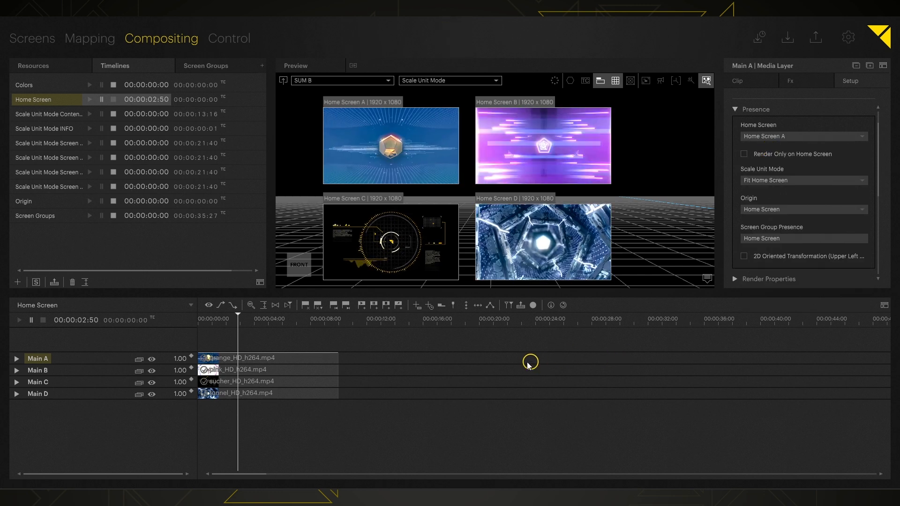
Expand Main A and its Position row to reveal X, Y and Z.
double_click(44, 361)
double_click(53, 393)
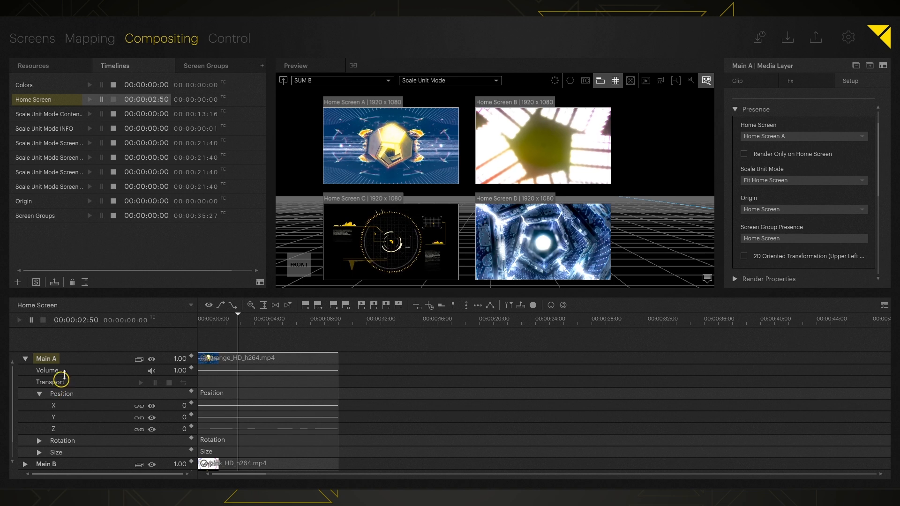
scroll(101, 413, "down", 1)
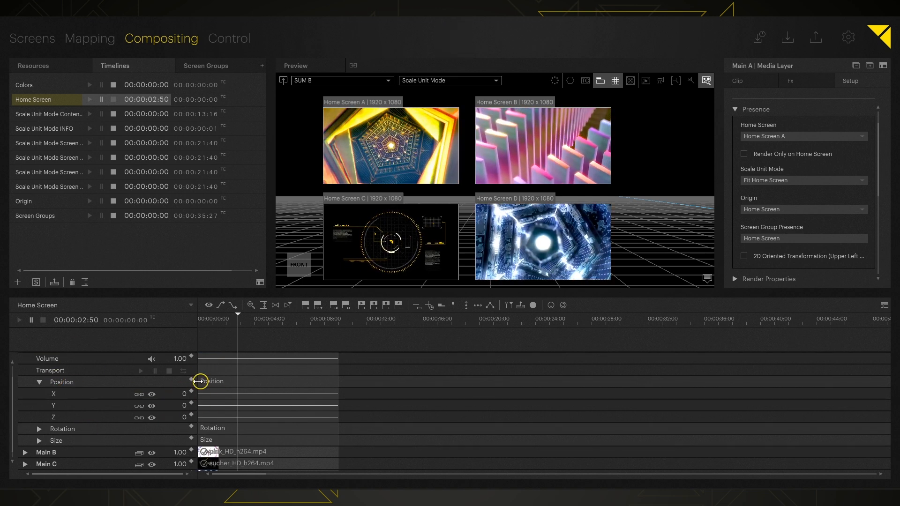
Reassign Main A's home screen to Home Screen B, then Home Screen C.
left_click(792, 136)
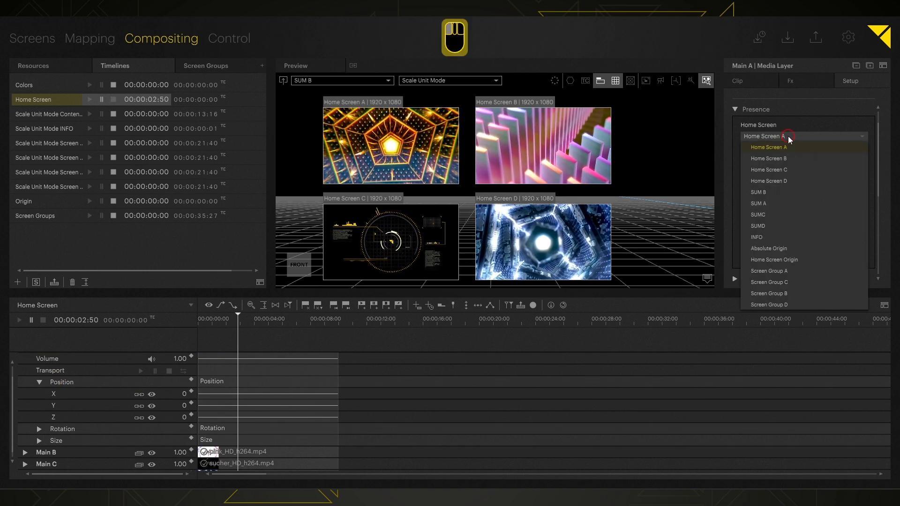
left_click(772, 156)
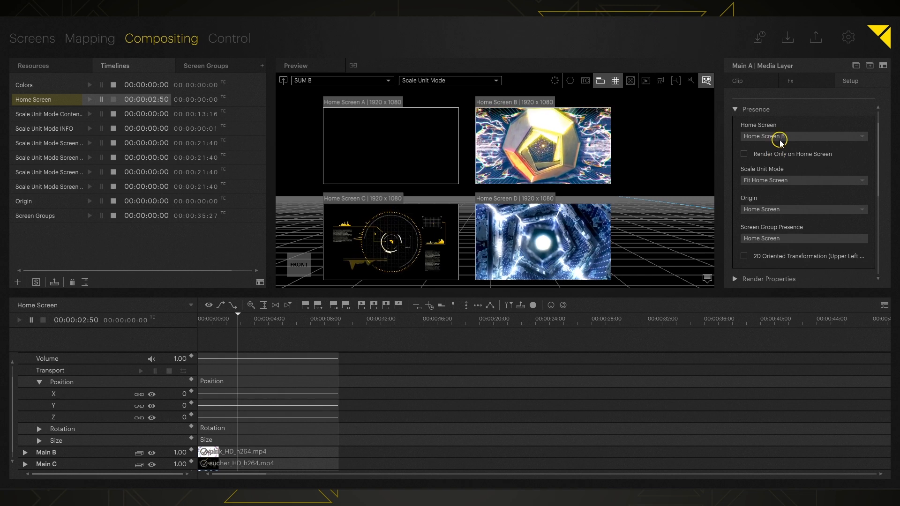
left_click(759, 137)
left_click(768, 170)
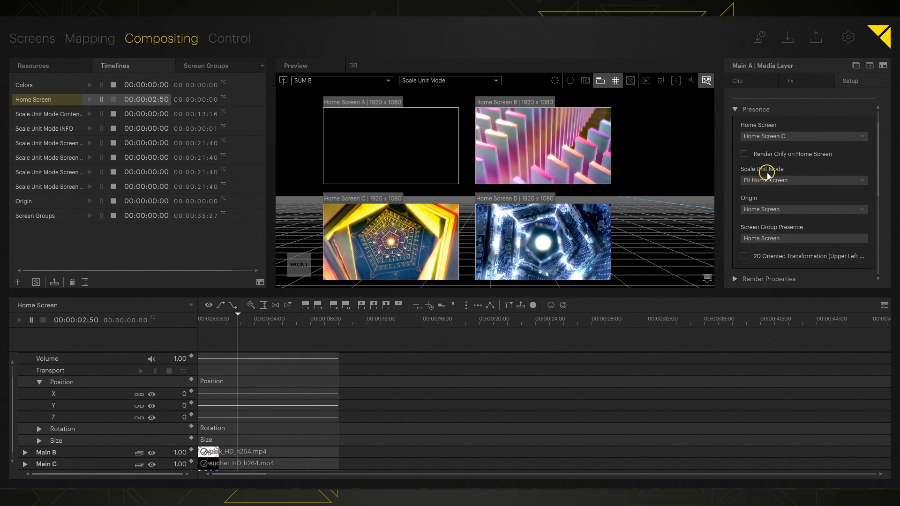
left_click(772, 136)
left_click(770, 170)
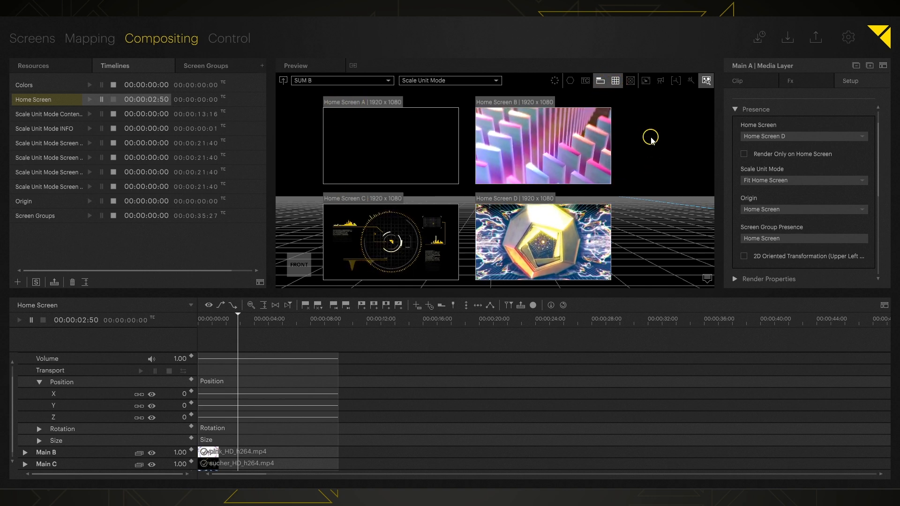
Collapse Main A, then set Main B's home screen to C and Main C's to B.
scroll(98, 358, "up", 1)
double_click(98, 360)
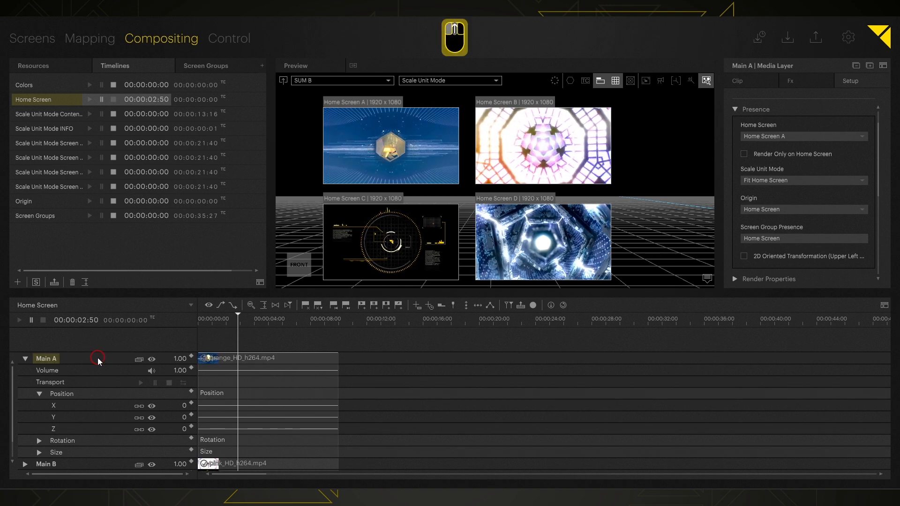
double_click(74, 374)
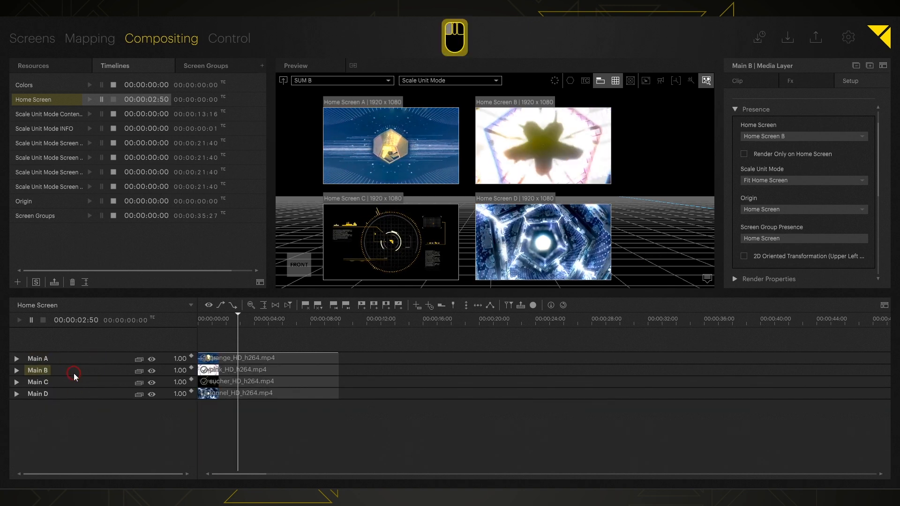
left_click(774, 136)
left_click(762, 178)
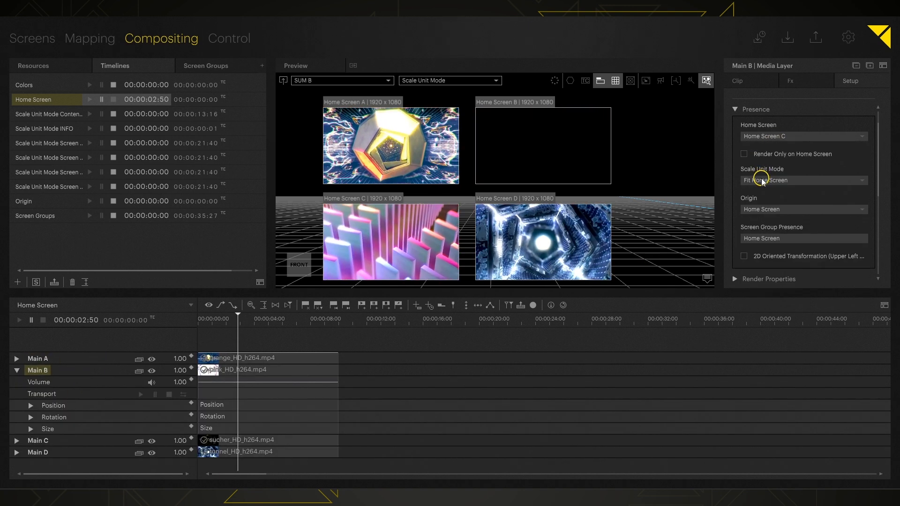
left_click(38, 441)
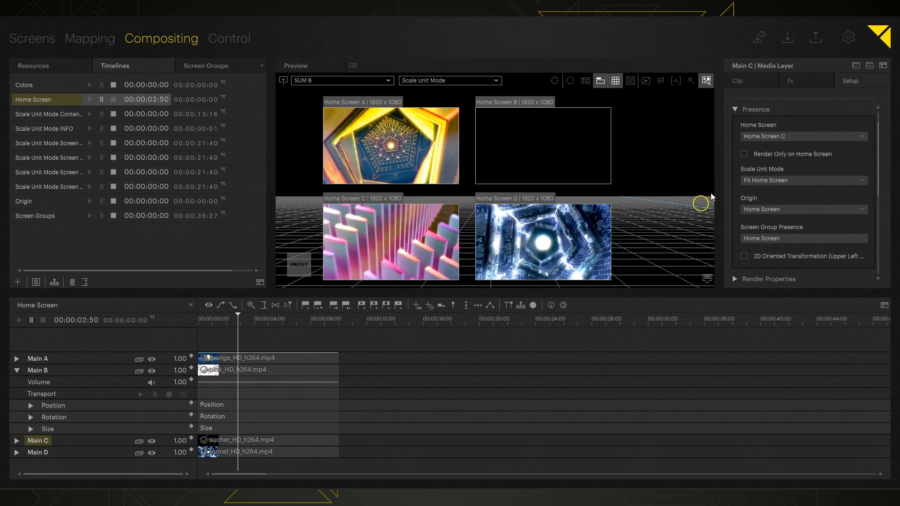
left_click(796, 137)
left_click(767, 162)
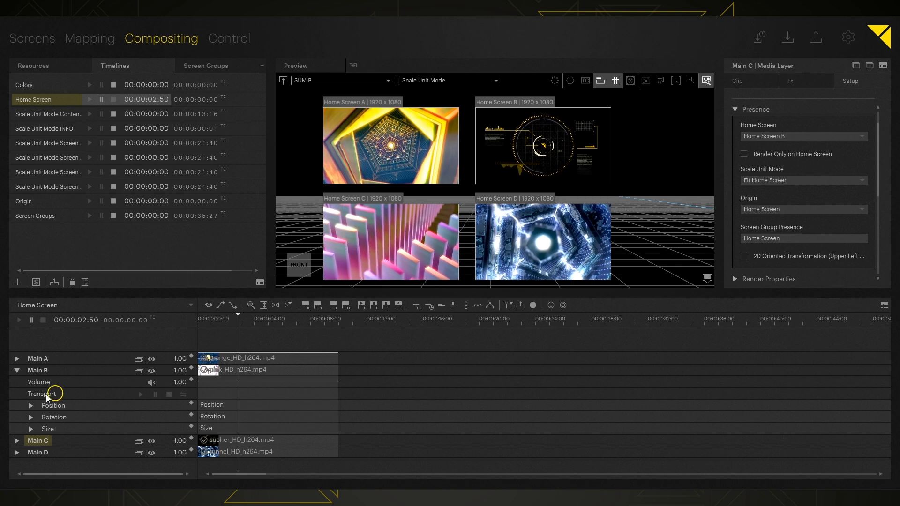
Collapse Main B and drag Main A and Main B across Home Screens C, D and A.
double_click(41, 371)
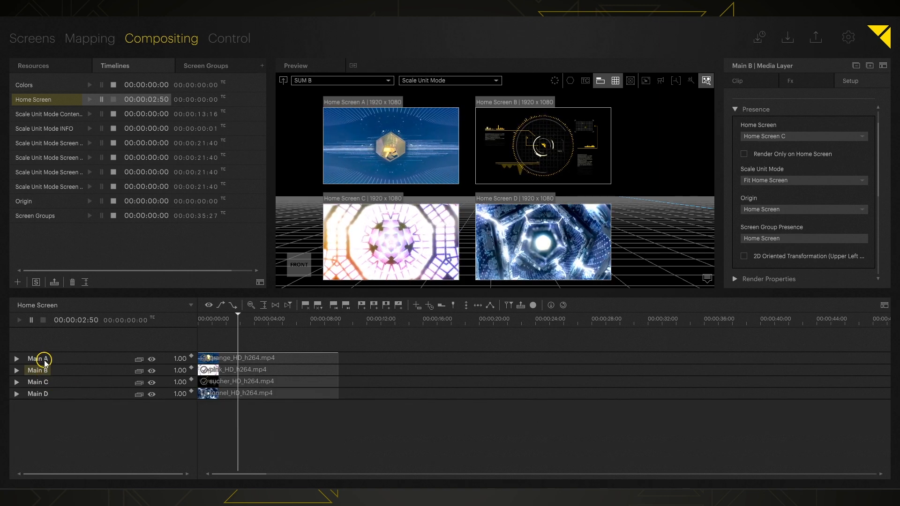
left_click_drag(43, 359, 388, 246)
left_click(33, 359)
left_click_drag(32, 359, 494, 234)
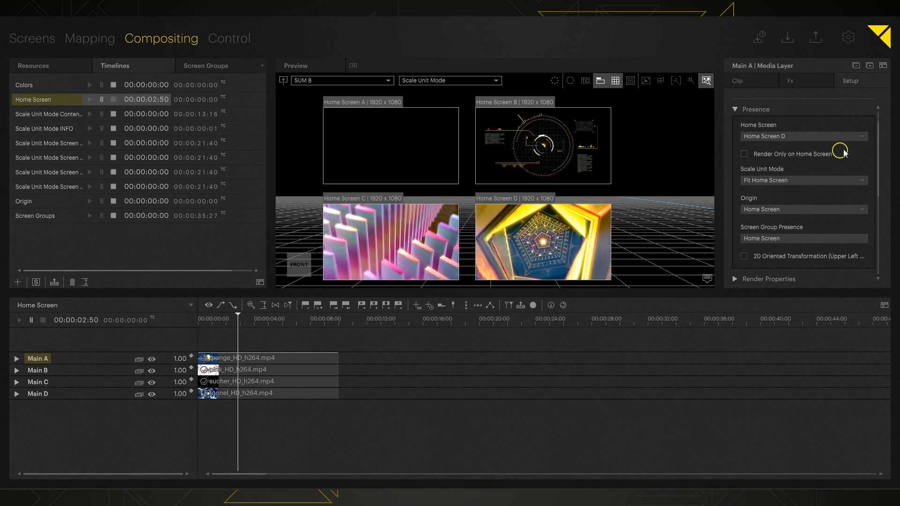
left_click_drag(44, 358, 344, 247)
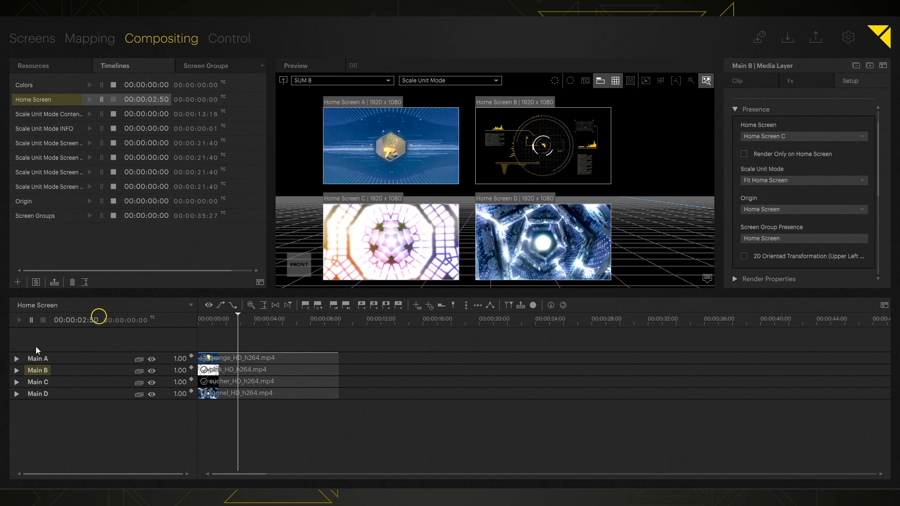
left_click_drag(38, 371, 388, 225)
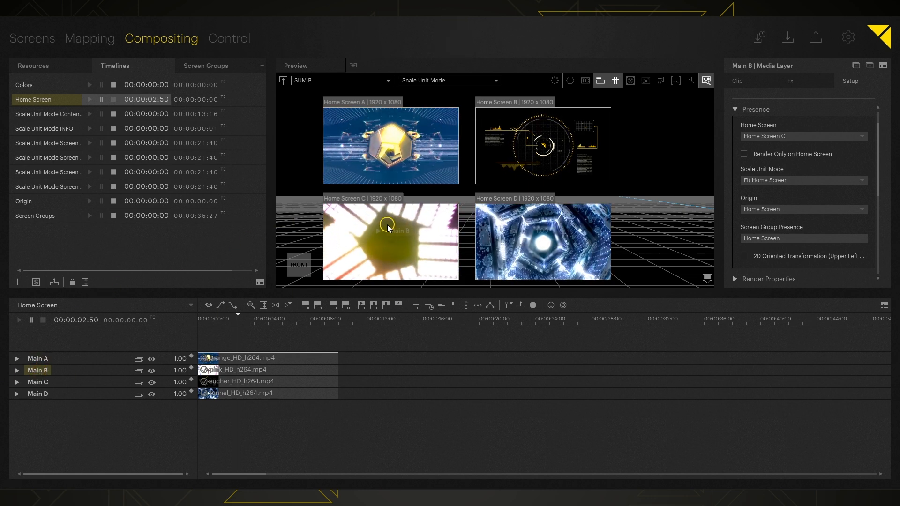
left_click_drag(37, 370, 534, 244)
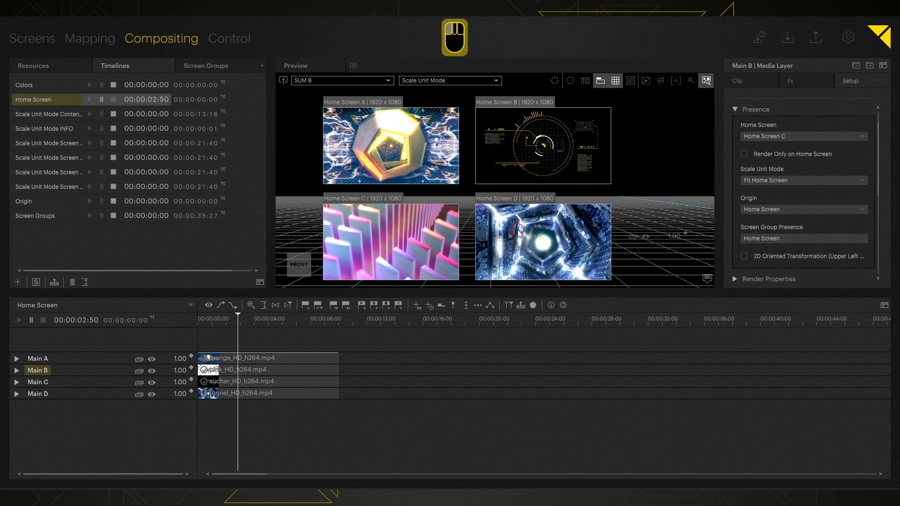
Drag Main D to B, A to D, C to A, B to C, then enlarge Main A toward Home Screen A.
left_click_drag(38, 382, 520, 112)
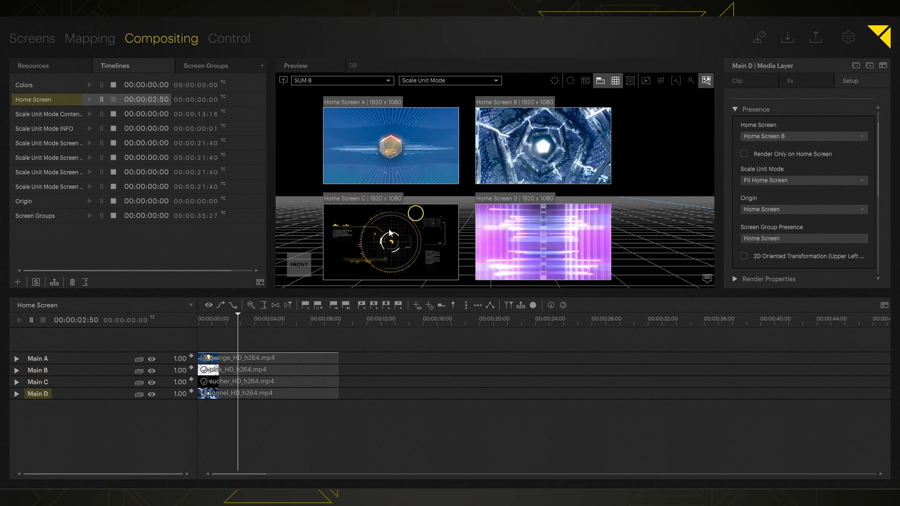
left_click_drag(54, 357, 580, 233)
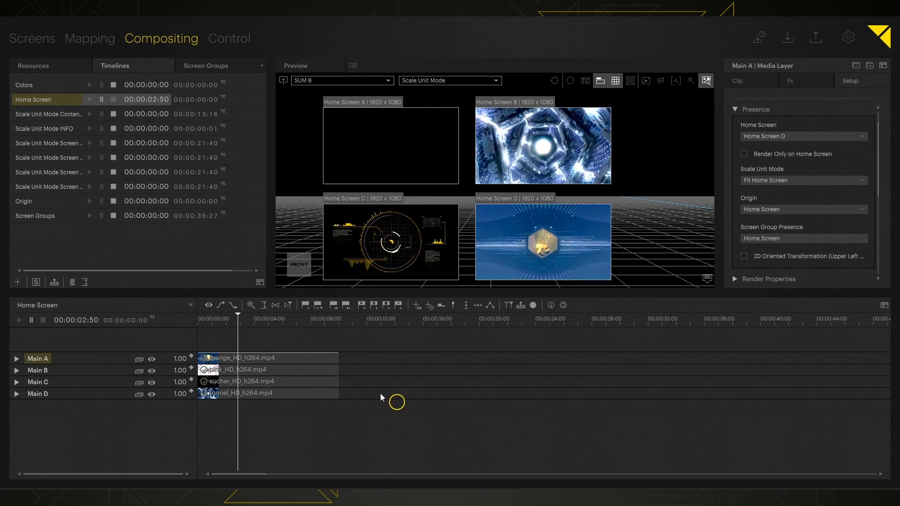
left_click_drag(39, 382, 413, 144)
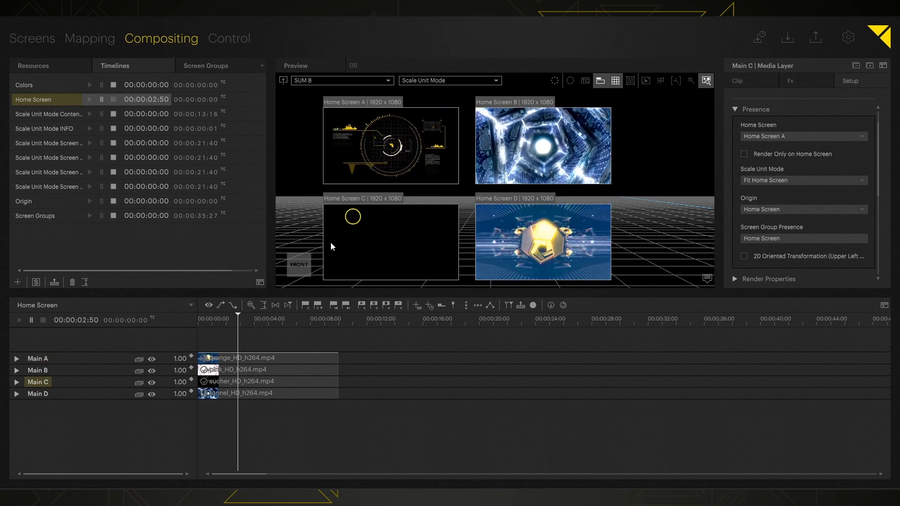
left_click_drag(38, 370, 411, 245)
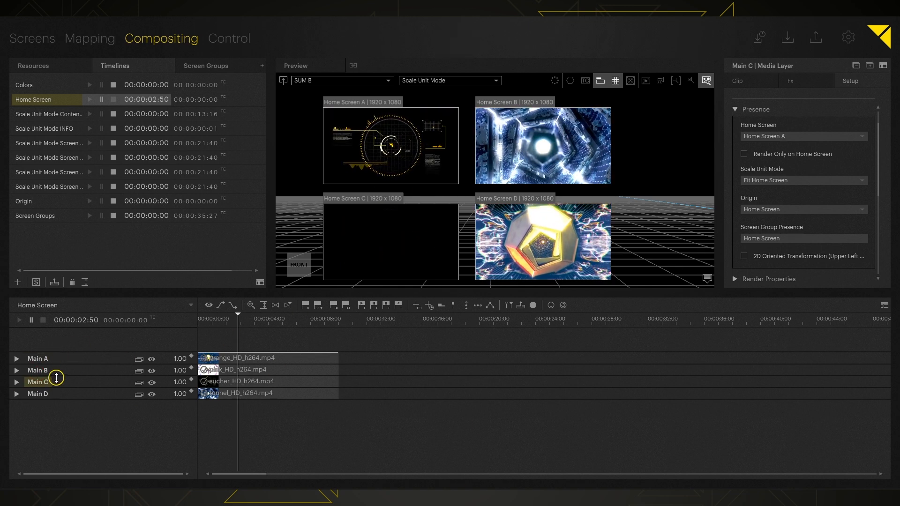
left_click_drag(54, 372, 82, 364)
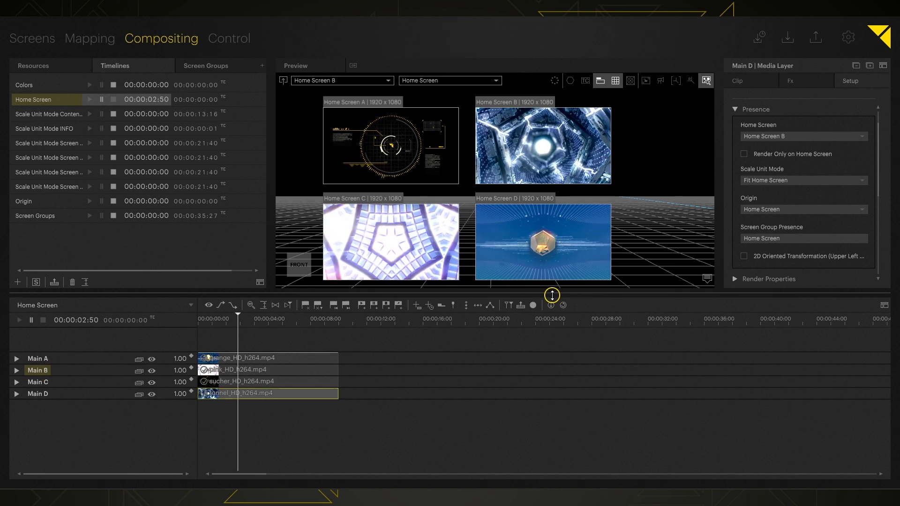
left_click_drag(542, 242, 364, 135)
left_click_drag(436, 177, 465, 190)
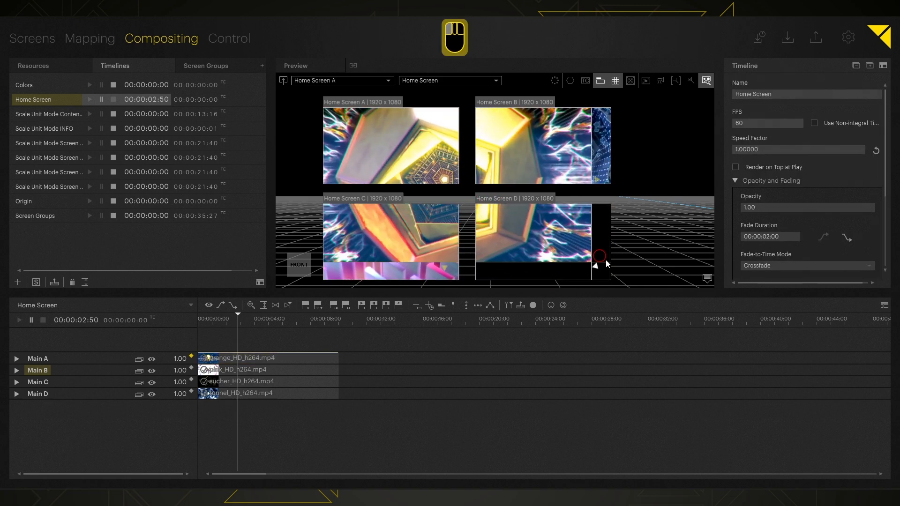
Turn on Render Only on Home Screen for Main A.
left_click(543, 244)
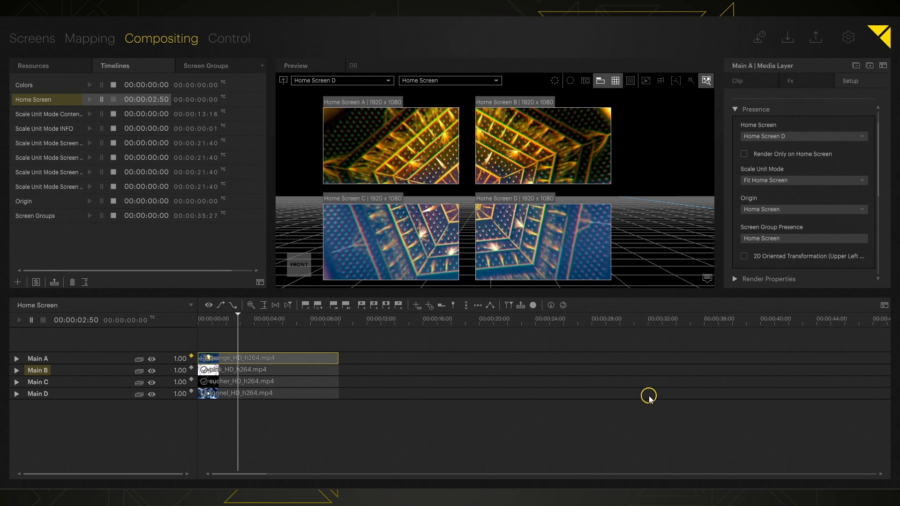
left_click(791, 154)
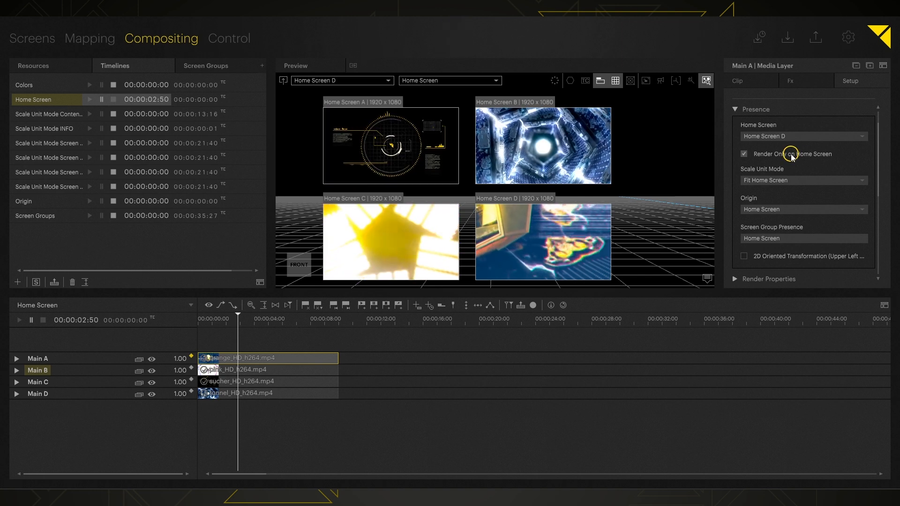
left_click(511, 266)
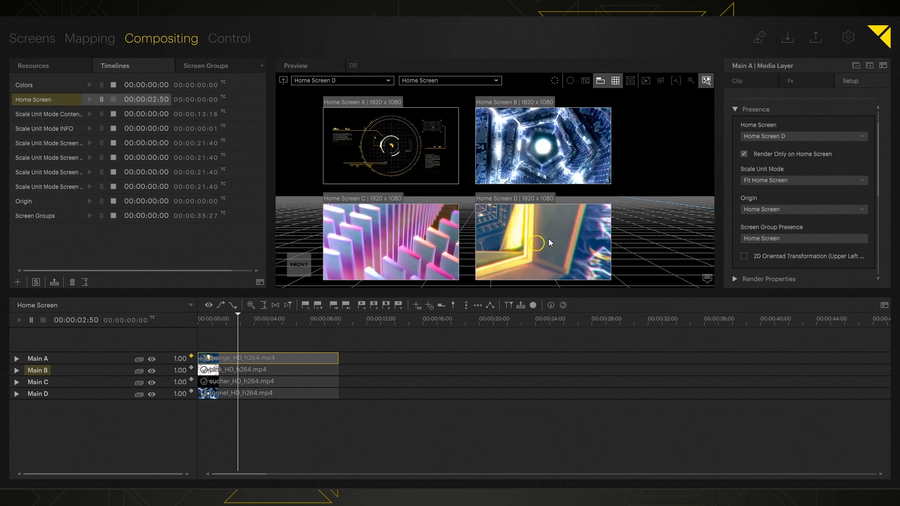
left_click(601, 266)
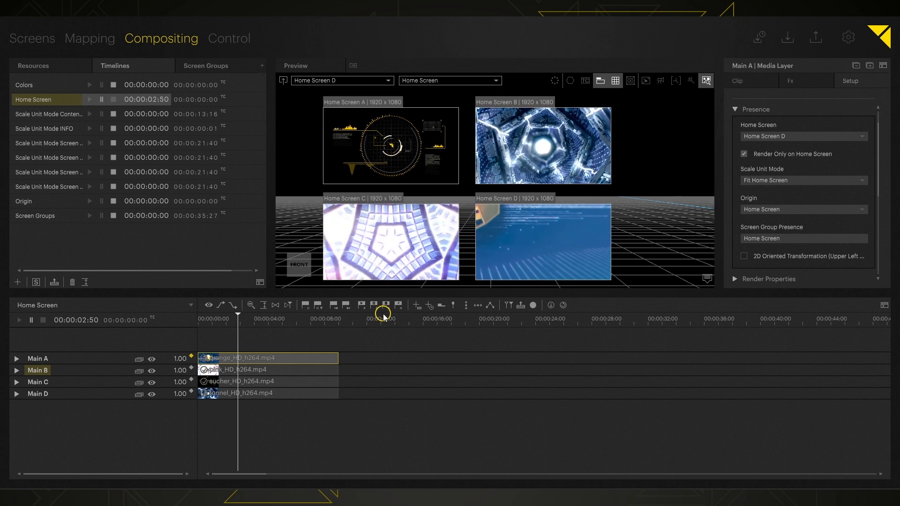
Expand Main A and store keyframes for its position and size with S.
left_click(82, 358)
double_click(82, 358)
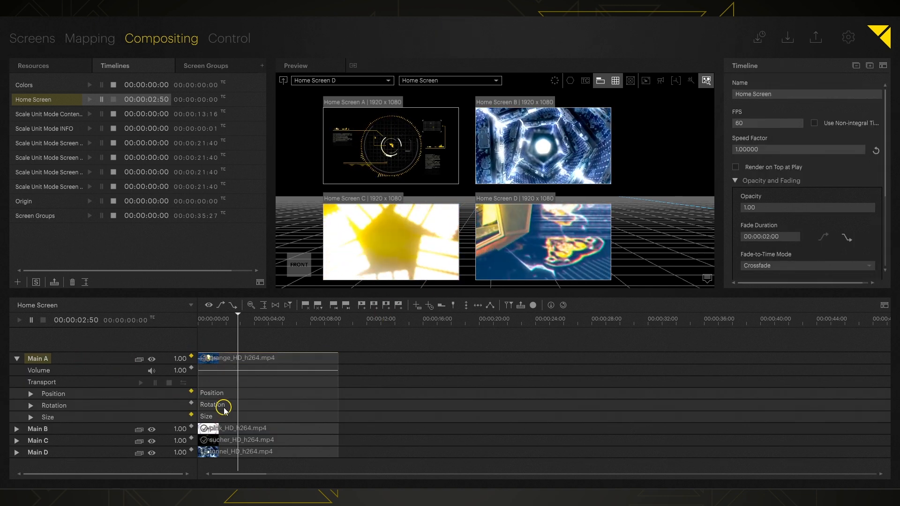
key("s")
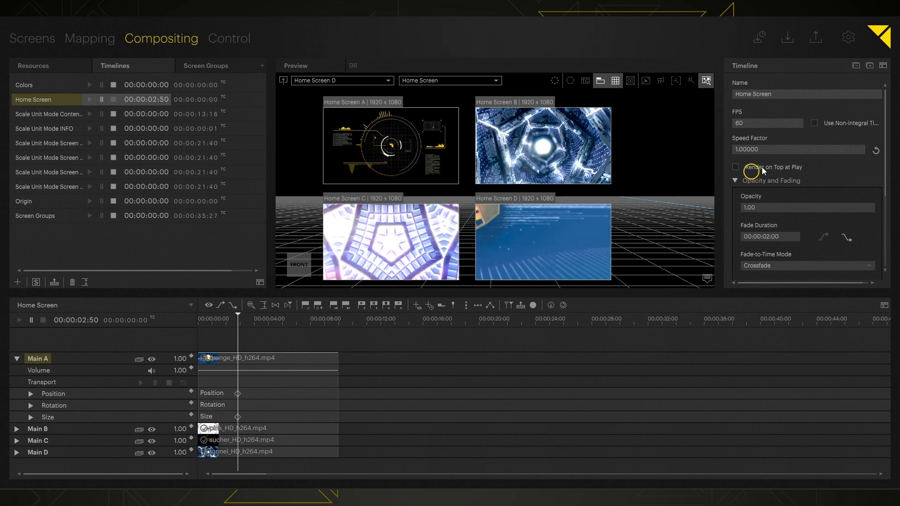
Cycle Main A's home screen through C, B and A, ending on Home Screen D.
left_click(47, 359)
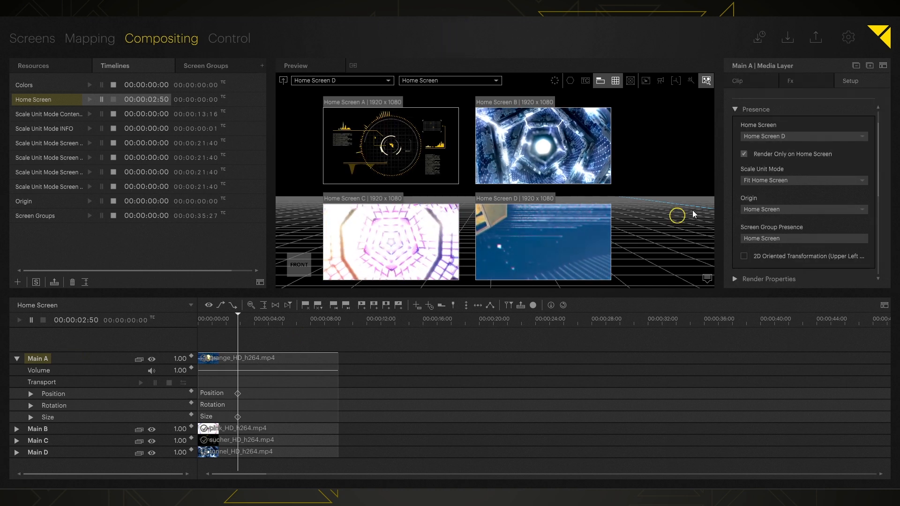
left_click(803, 136)
left_click(777, 170)
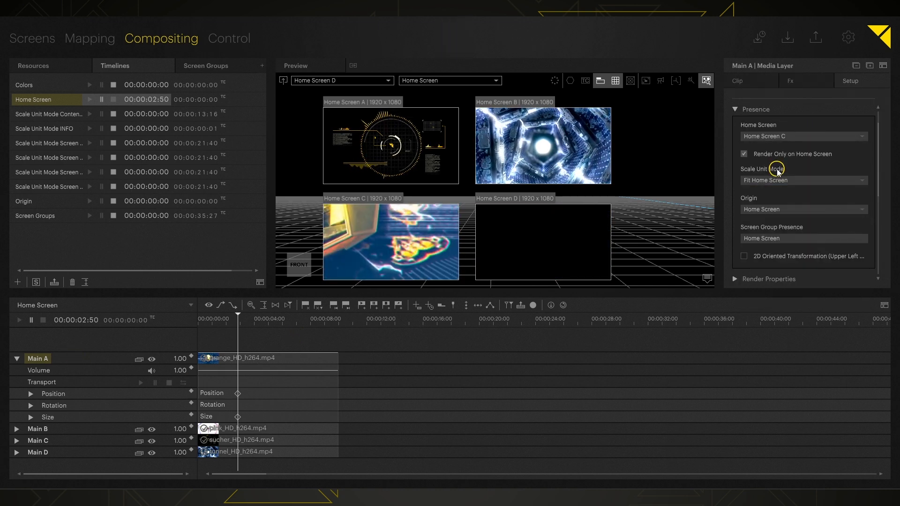
left_click(775, 136)
left_click(774, 158)
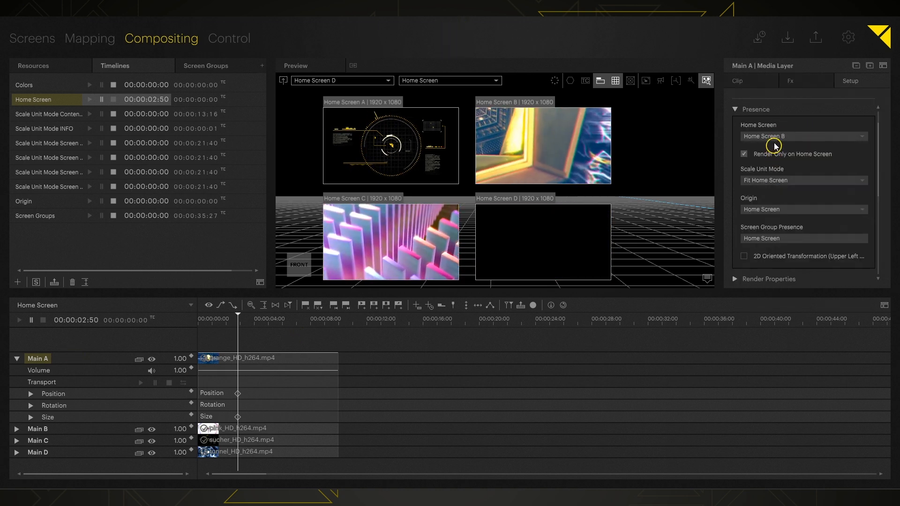
left_click(771, 136)
left_click(769, 147)
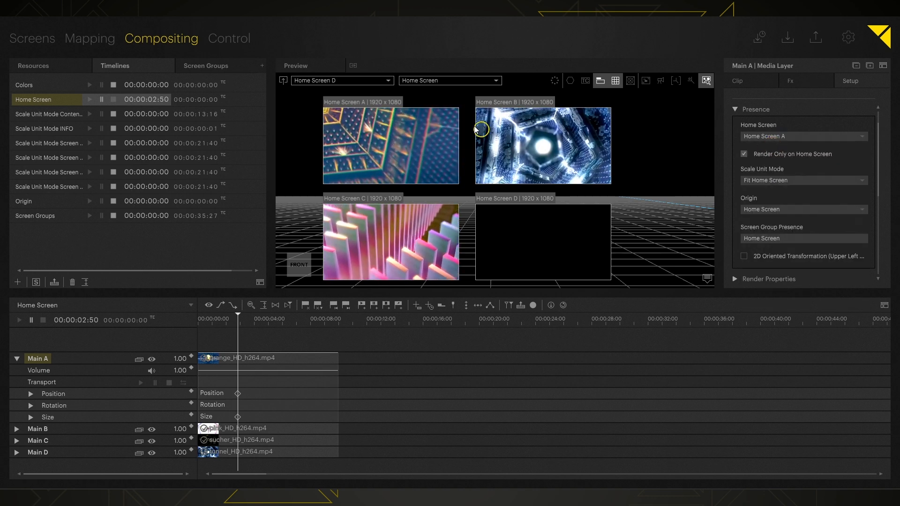
left_click(773, 136)
left_click(766, 180)
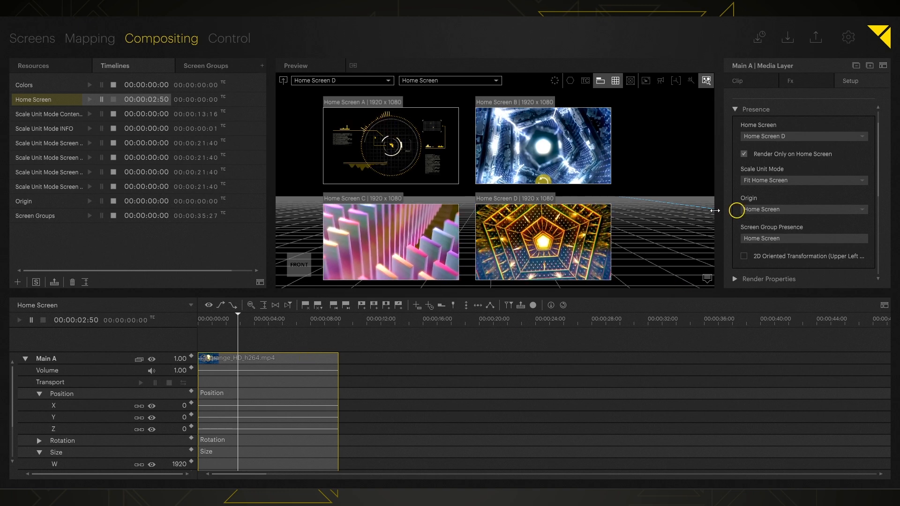
Set Main A's Position X to -2100, untick Render Only on Home Screen, and keyframe it.
left_click_drag(176, 406, 176, 414)
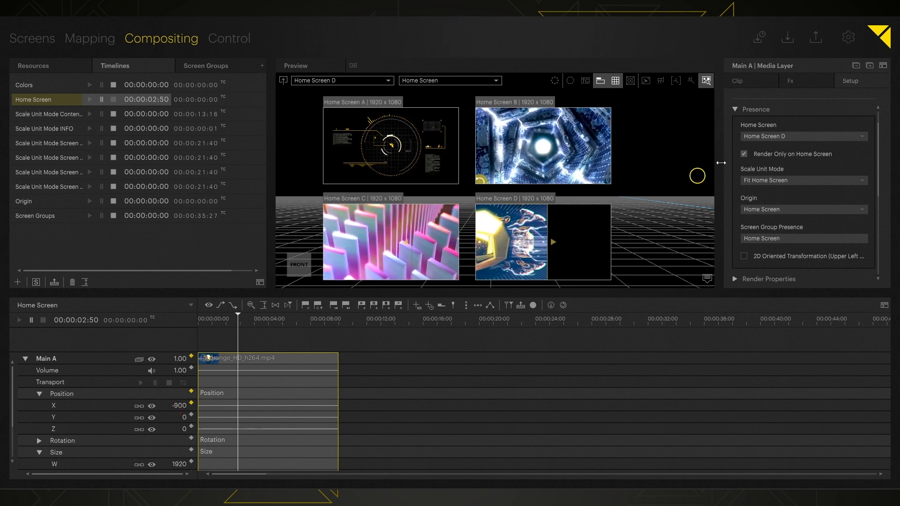
left_click(763, 155)
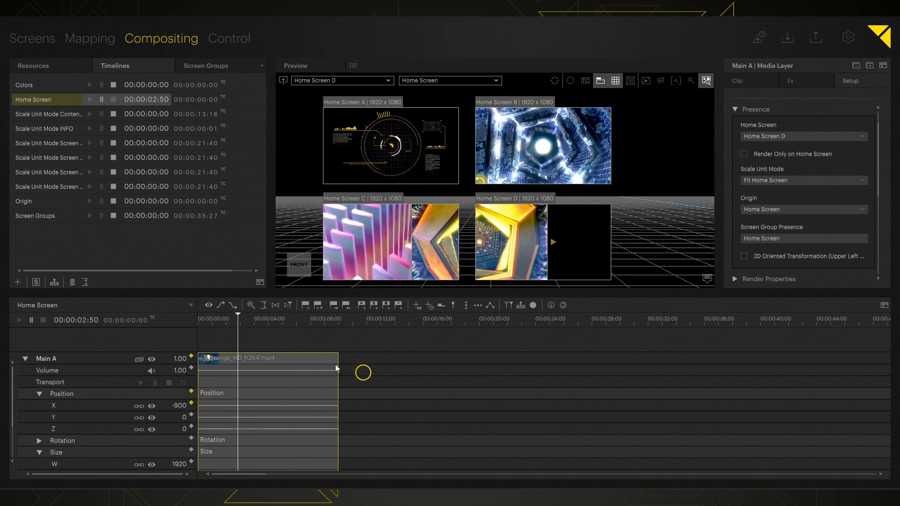
left_click_drag(178, 406, 181, 381)
key("s")
Key Position X again at a later time (2198) and preview the sideways slide.
left_click(243, 319)
mouse_move(243, 320)
left_mouse_down()
mouse_move(266, 320)
mouse_move(233, 322)
left_mouse_up()
key("s")
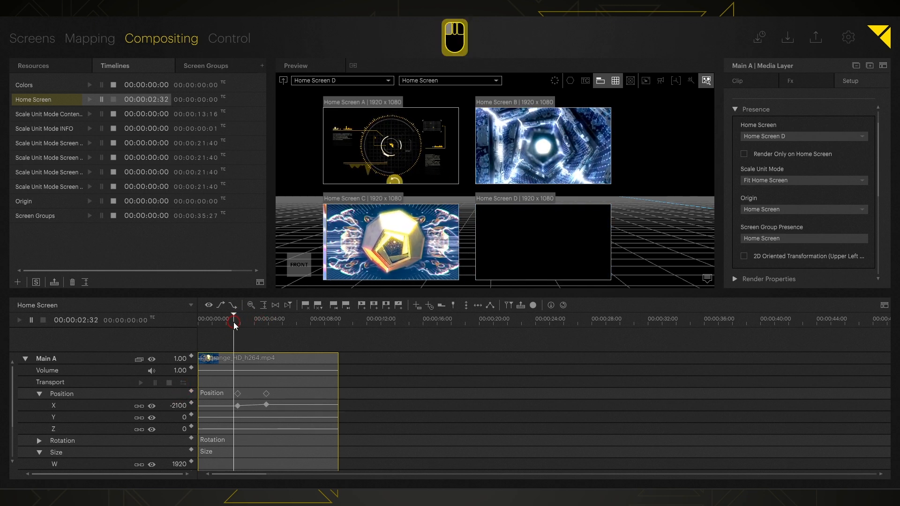
key("space")
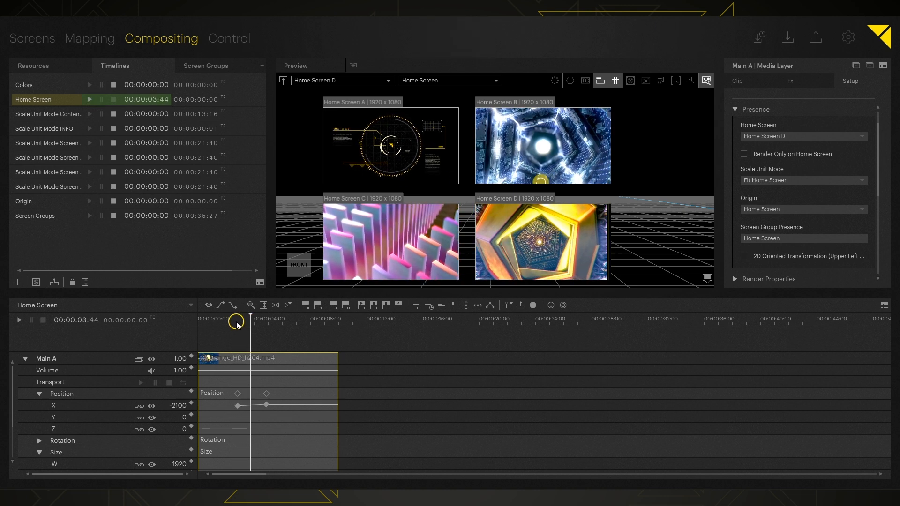
key("space")
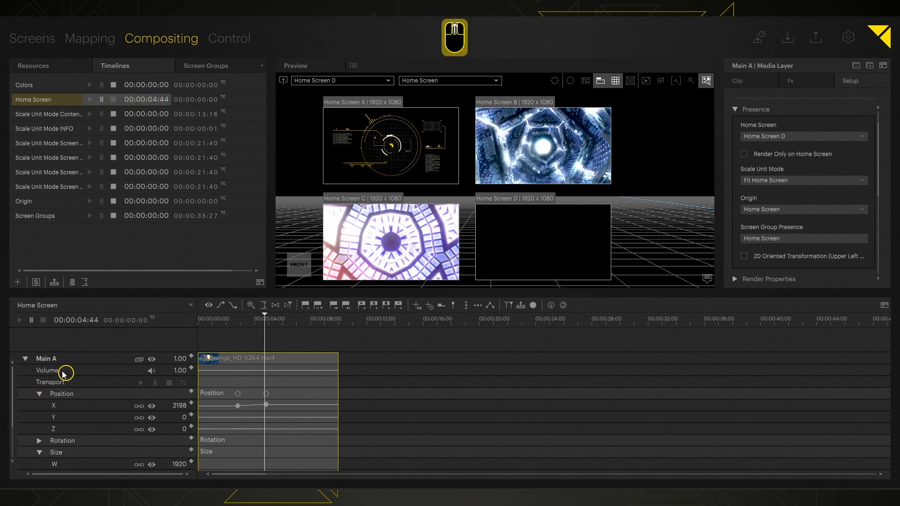
Select Main A and scrub the playhead through its keyed slide.
left_click(49, 359)
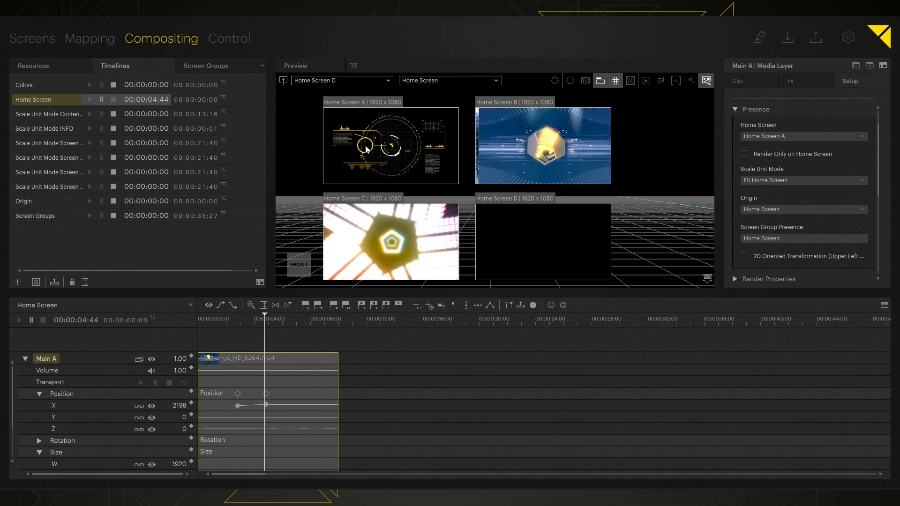
left_click(260, 323)
left_click_drag(258, 326, 238, 322)
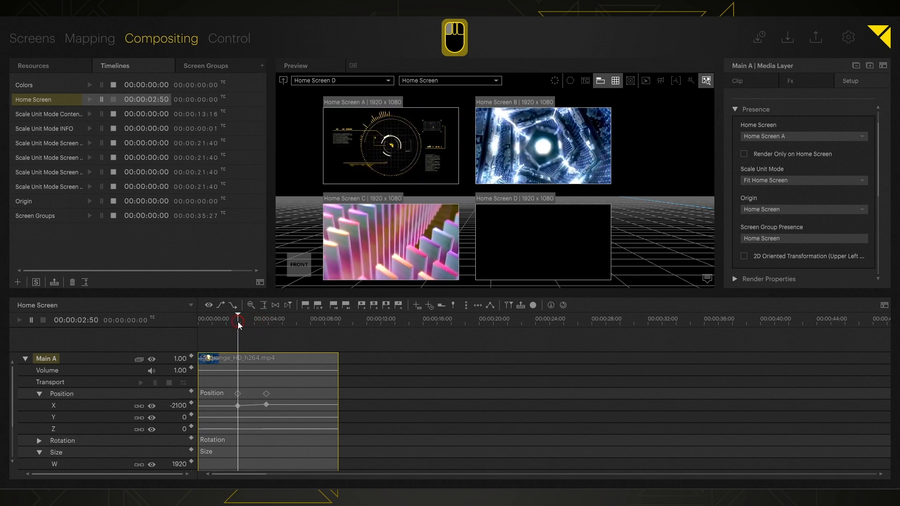
Set Main A's home screen to Home Screen B, play it, and return the playhead to about 01:56.
left_click(768, 136)
left_click(760, 161)
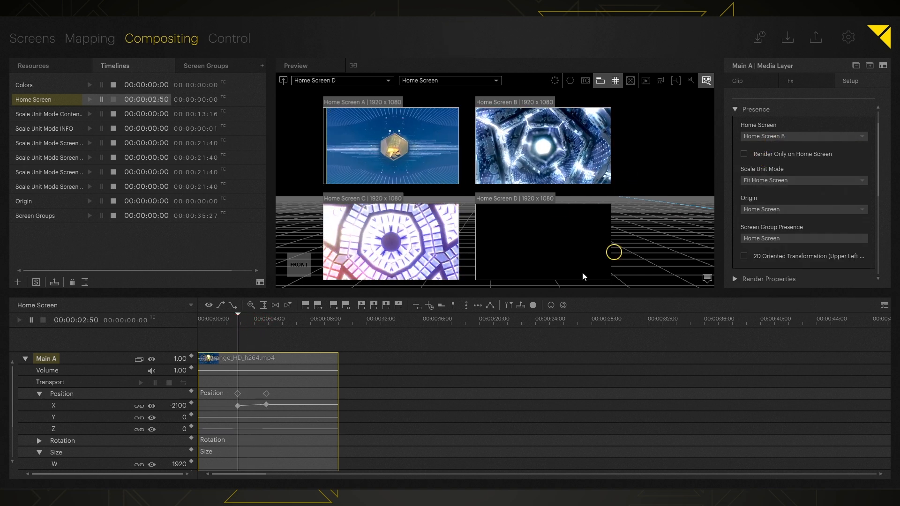
key("space")
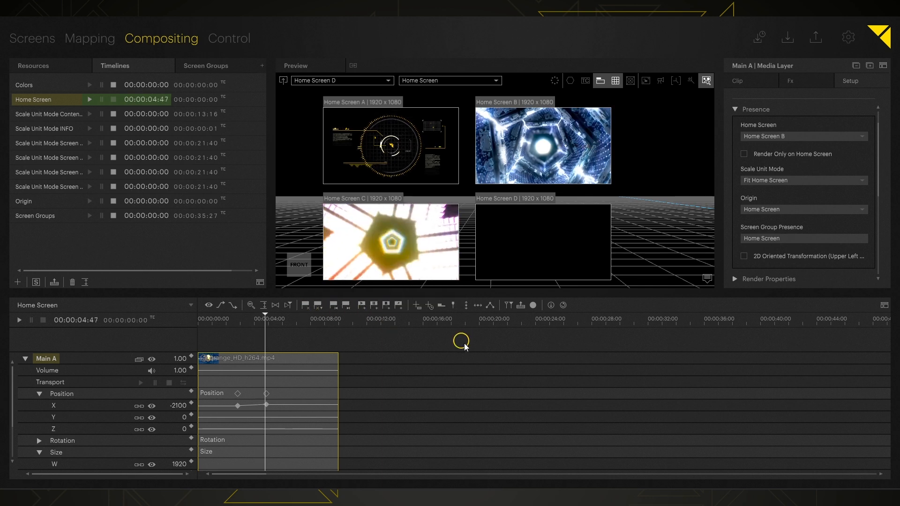
key("space")
left_click(238, 322)
left_click_drag(238, 322, 225, 321)
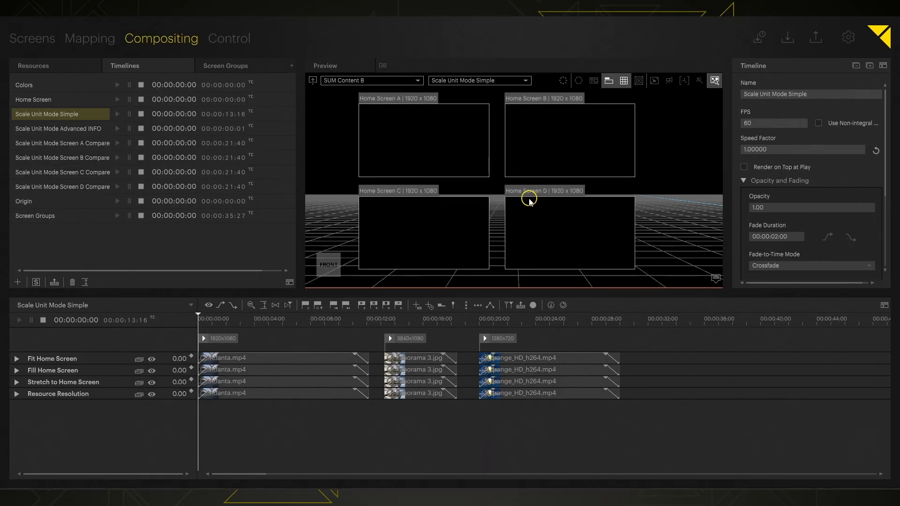
Centre the four SUM Content screens in the Preview and play the timeline to 00:00:02:54.
scroll(674, 149, "down", 5)
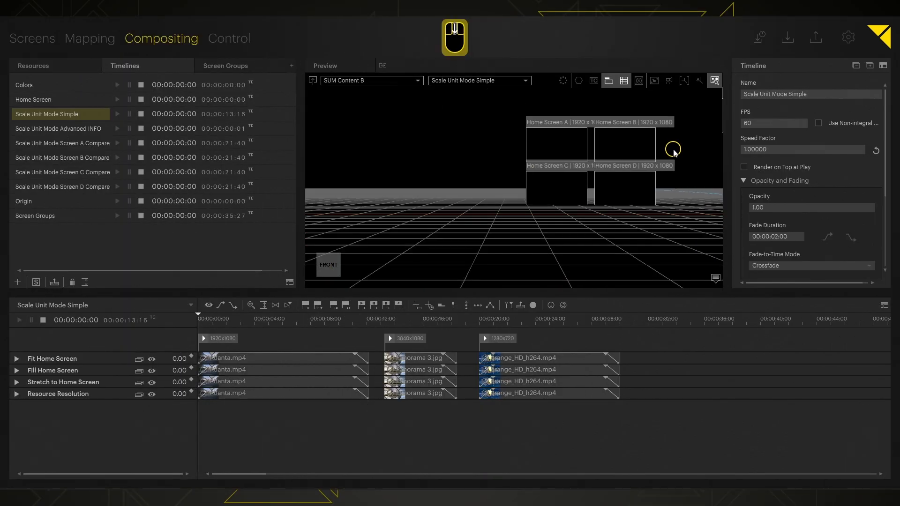
middle_click_drag(674, 148, 357, 282)
scroll(469, 170, "up", 2)
scroll(469, 169, "up", 8)
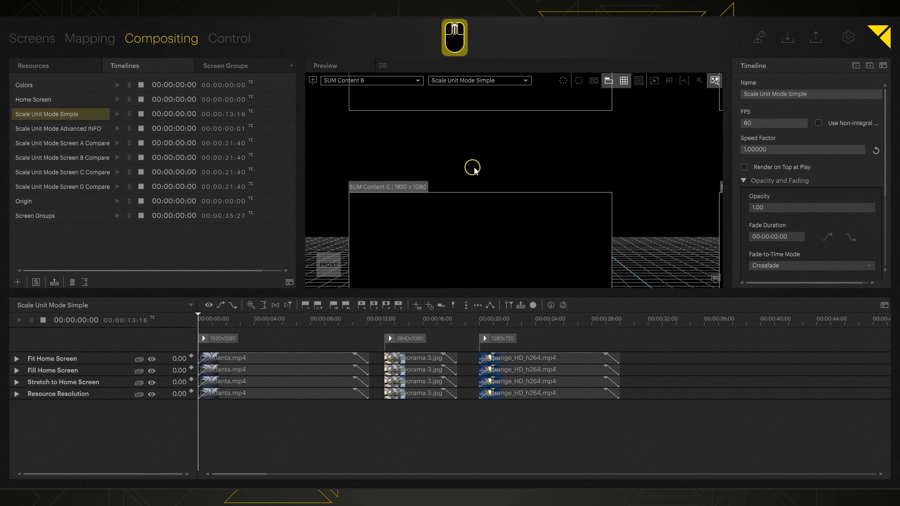
scroll(539, 161, "down", 4)
middle_click_drag(613, 160, 547, 187)
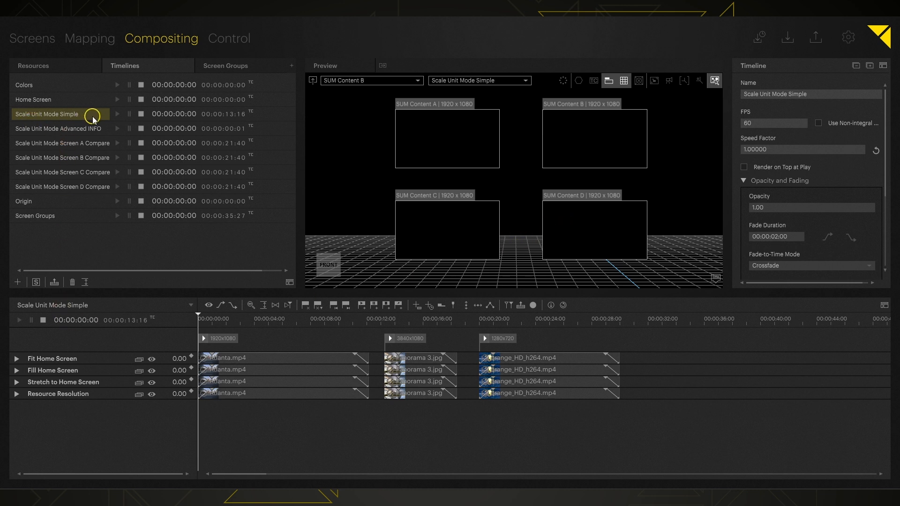
left_click(117, 114)
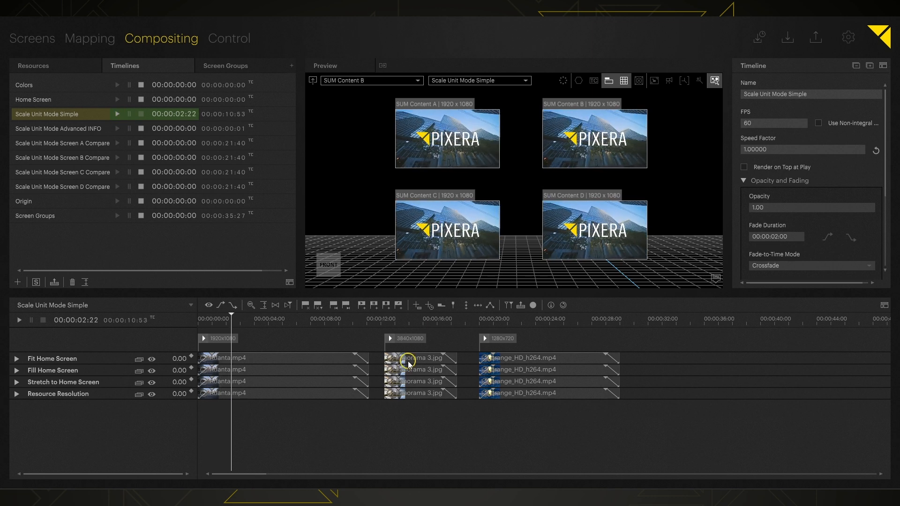
key("space")
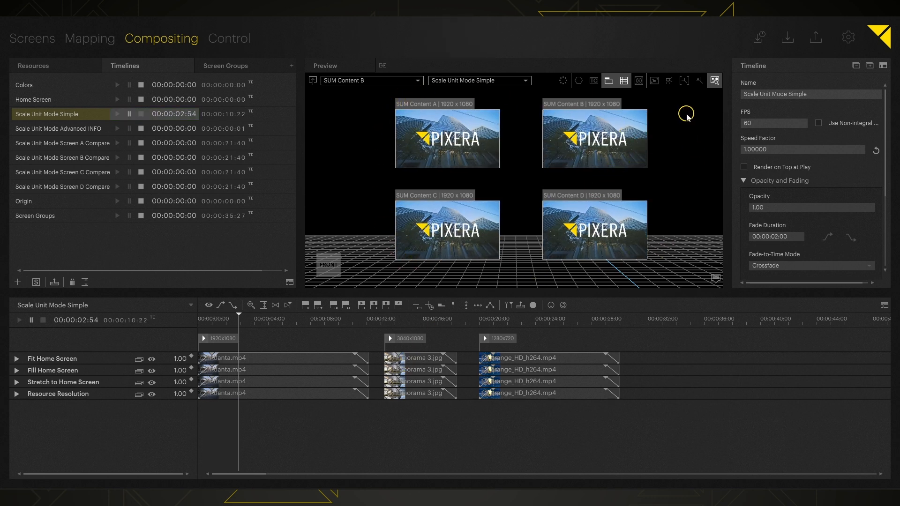
Inspect the Fit, Fill, Stretch to Home Screen and Resource Resolution layers' settings.
left_click(68, 360)
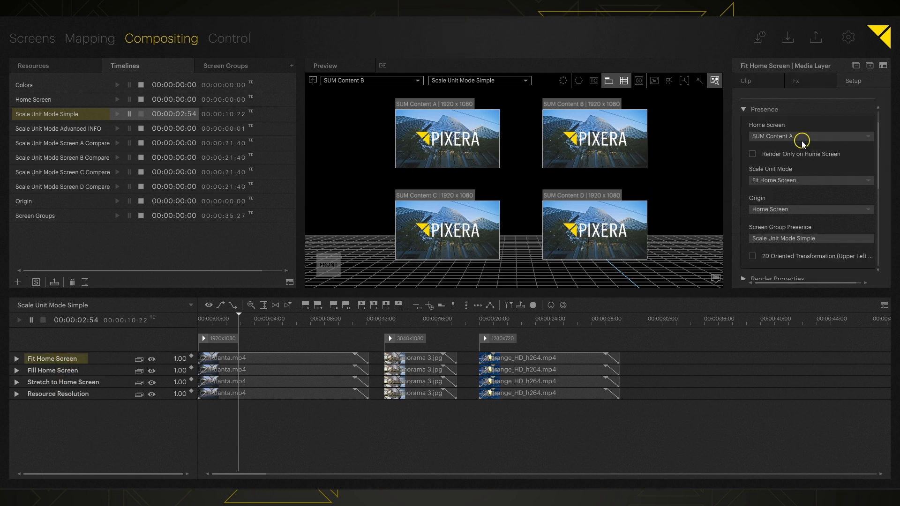
left_click(52, 371)
left_click(55, 383)
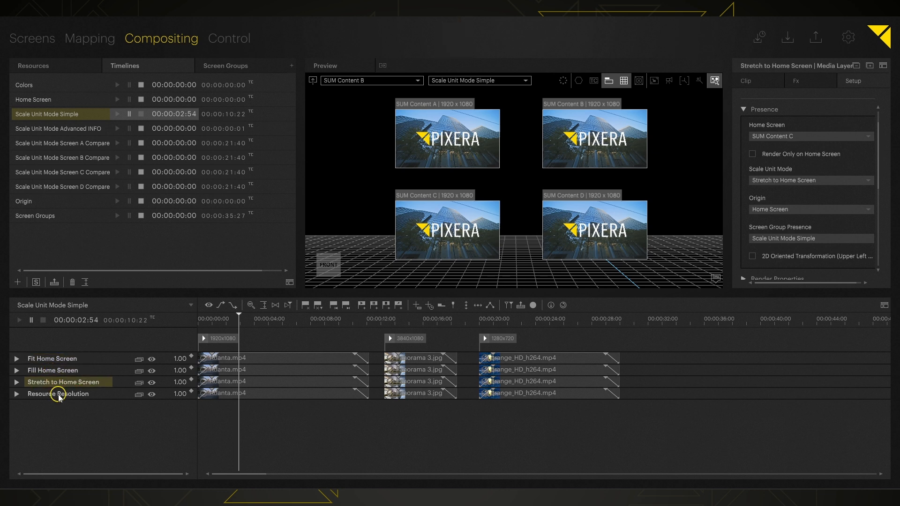
left_click(59, 396)
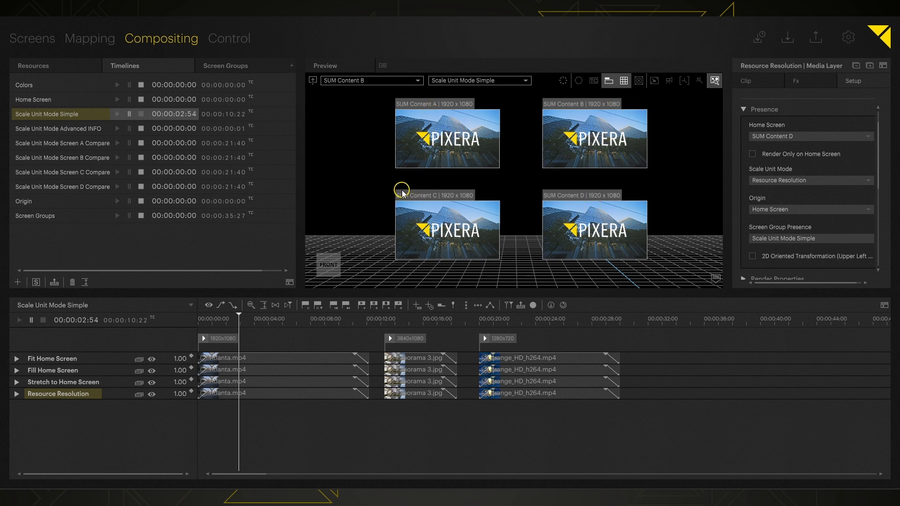
Recheck the four layers' settings, then scrub the playhead to 00:00:04:32.
left_click(53, 359)
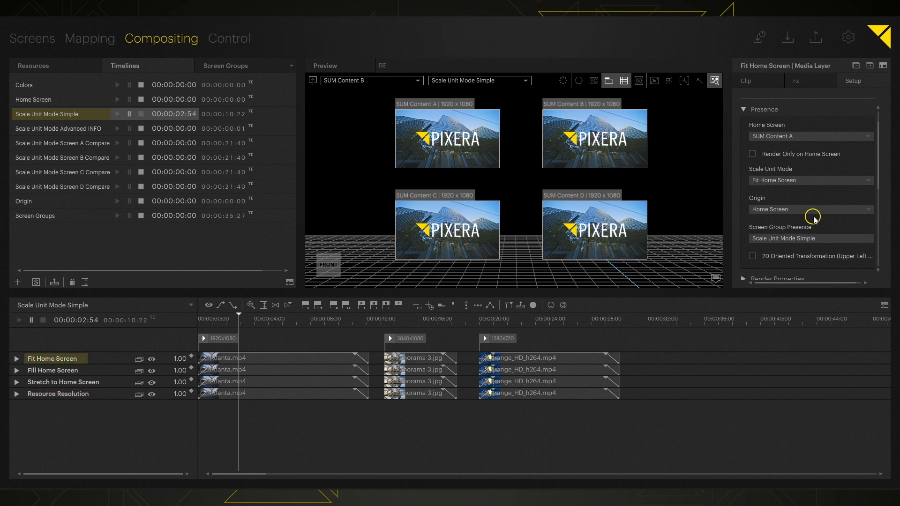
left_click(66, 373)
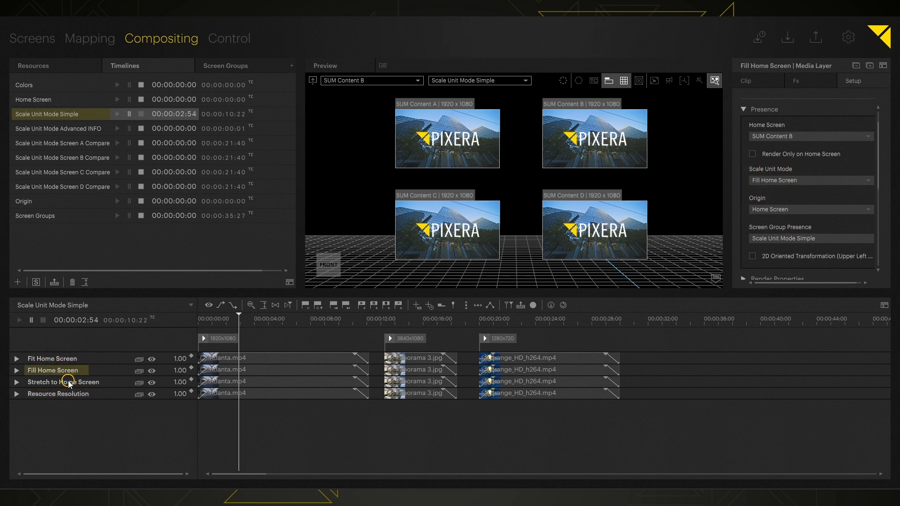
left_click(69, 383)
left_click(66, 396)
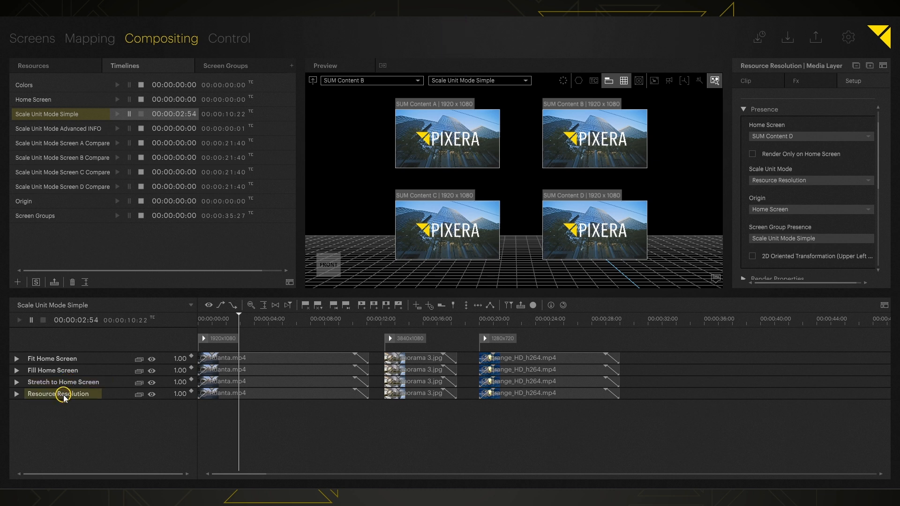
left_click(68, 360)
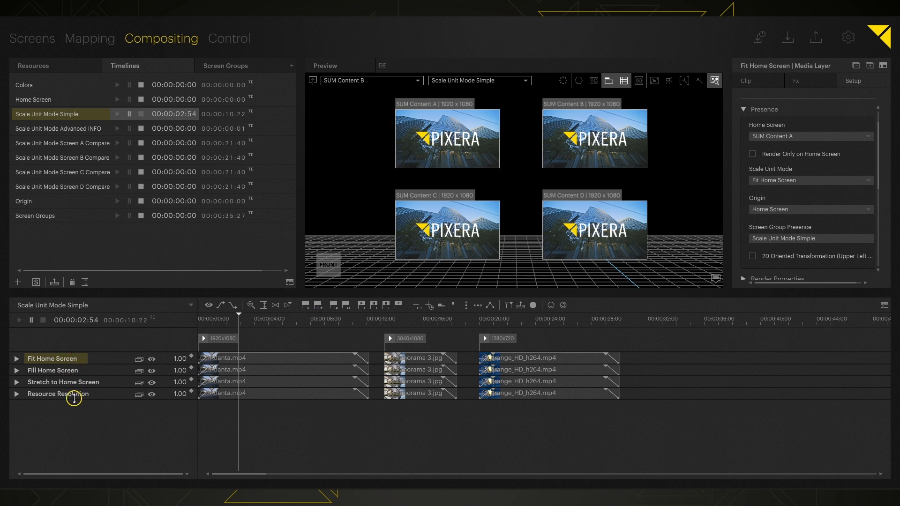
mouse_move(265, 327)
left_mouse_down()
mouse_move(290, 327)
mouse_move(262, 331)
left_mouse_up()
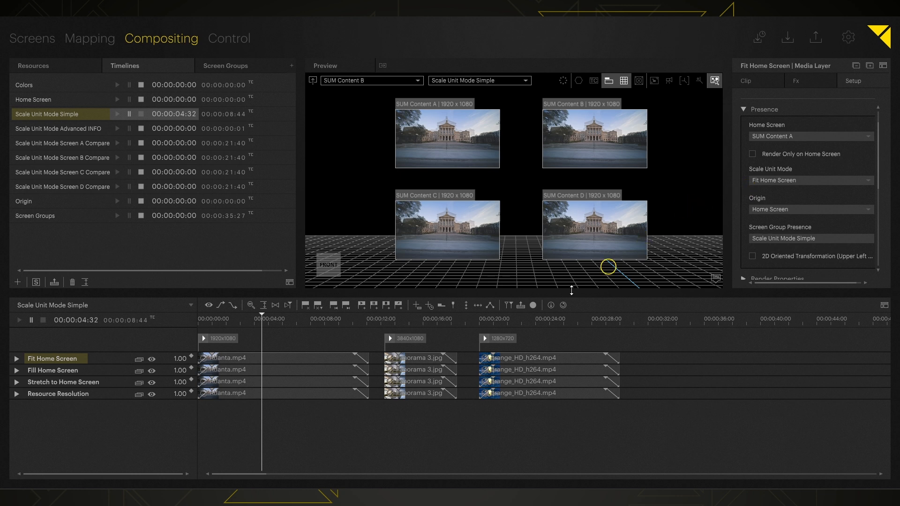
Jump the playhead to the panorama at 00:00:15:52 and select the Fill Home Screen layer.
left_click(421, 323)
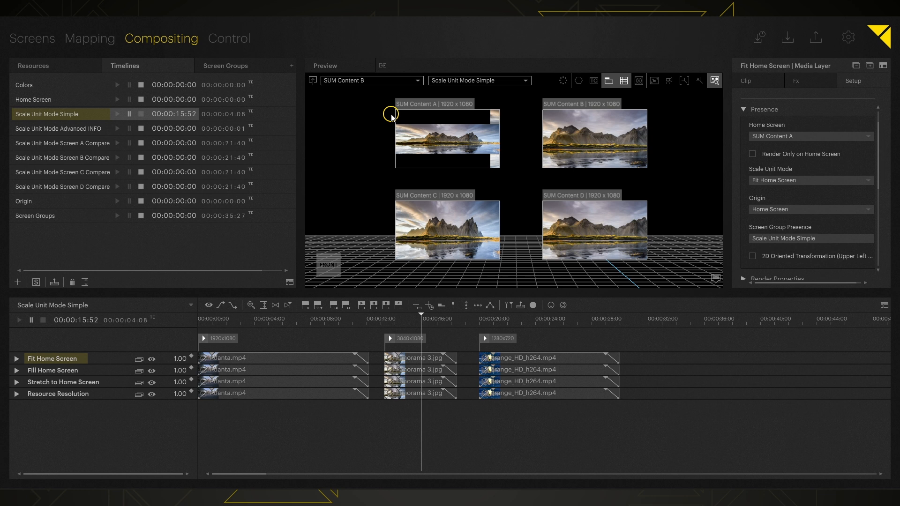
left_click(61, 370)
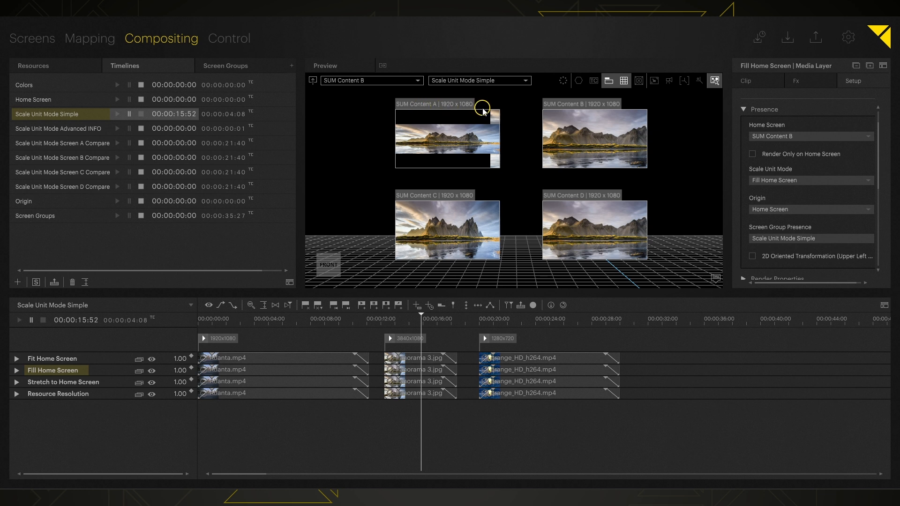
Expand the Fit Home Screen and Stretch to Home Screen layers to show their Size W, H, D.
double_click(75, 371)
double_click(59, 359)
double_click(66, 417)
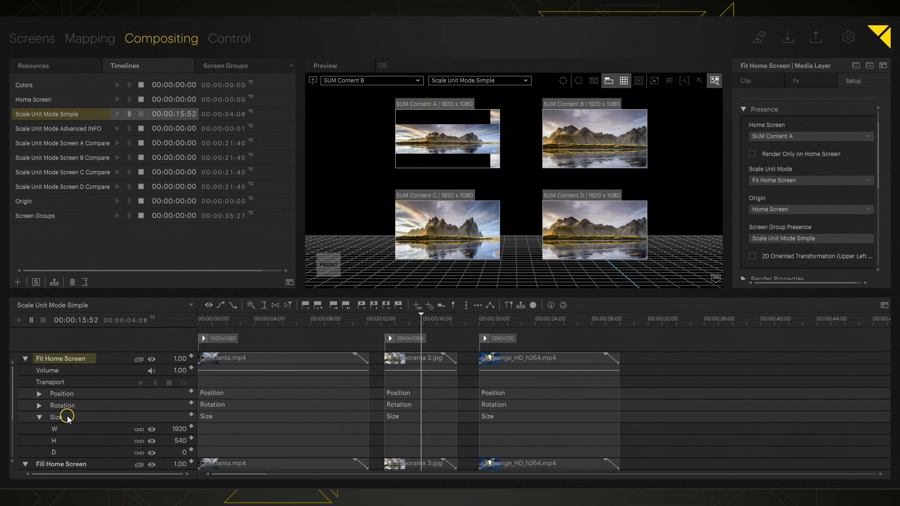
scroll(100, 396, "down", 5)
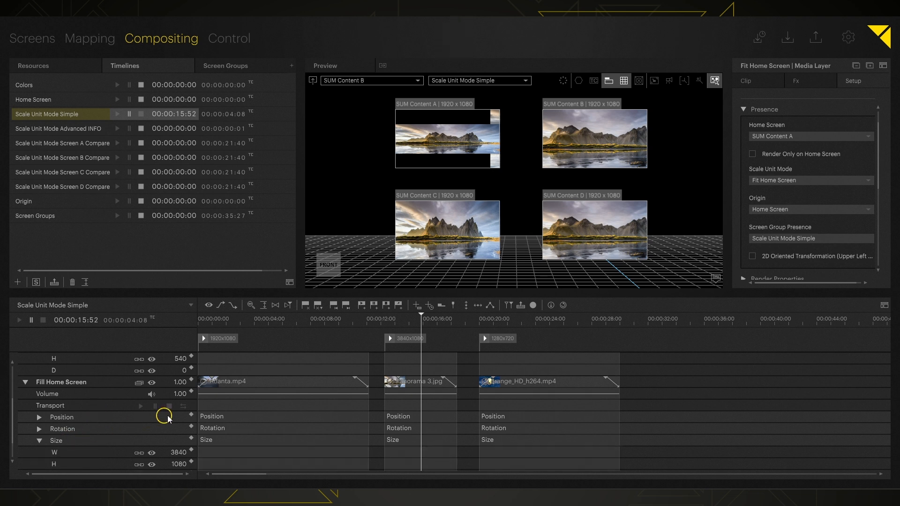
scroll(169, 417, "up", 6)
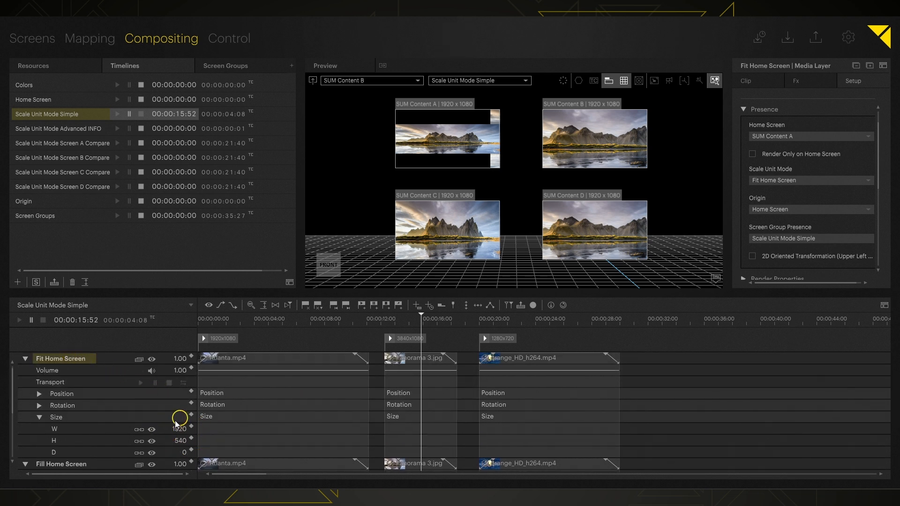
scroll(186, 428, "down", 4)
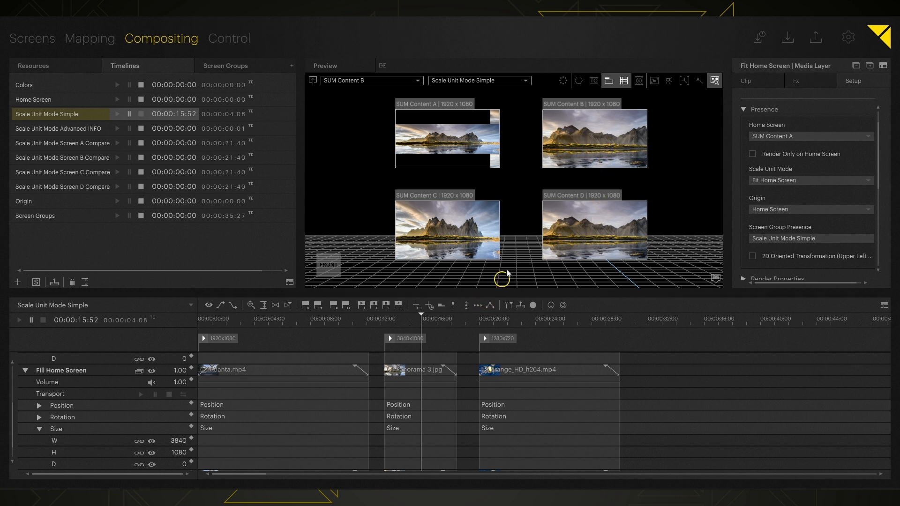
scroll(77, 417, "down", 1)
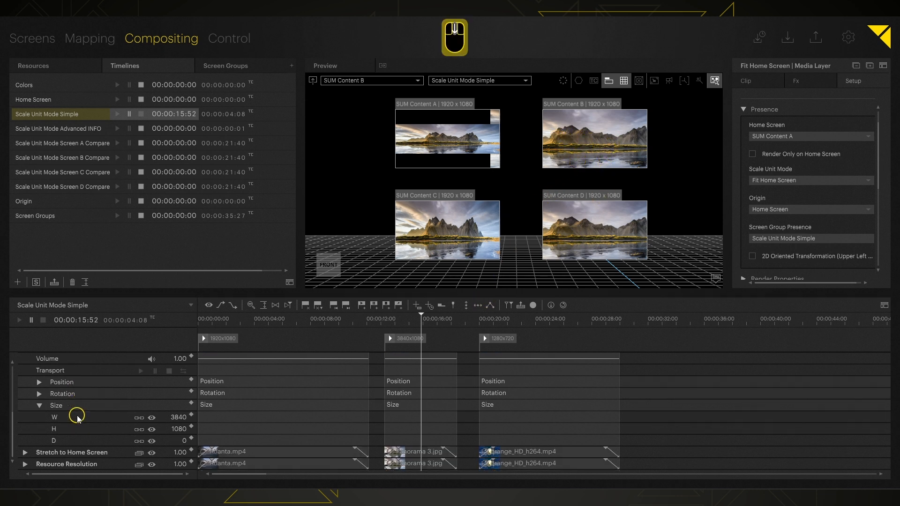
left_click(74, 453)
left_click(75, 453)
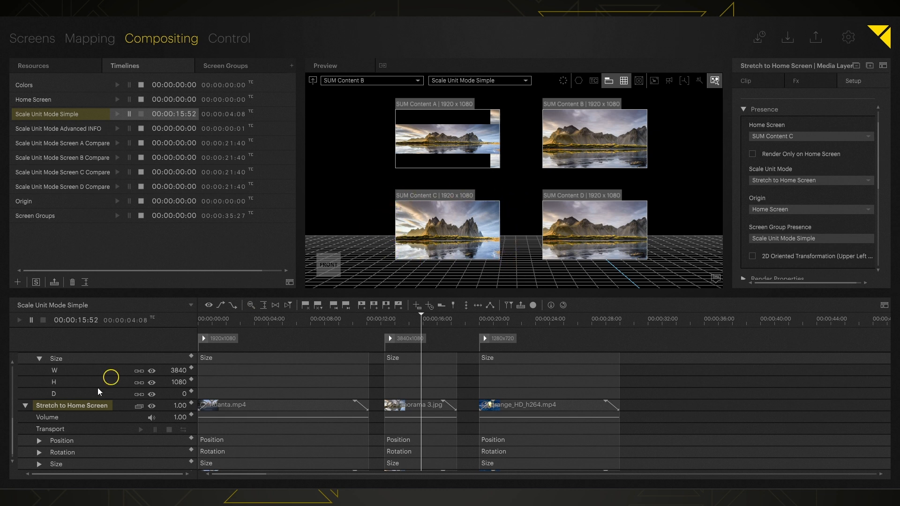
scroll(94, 415, "down", 1)
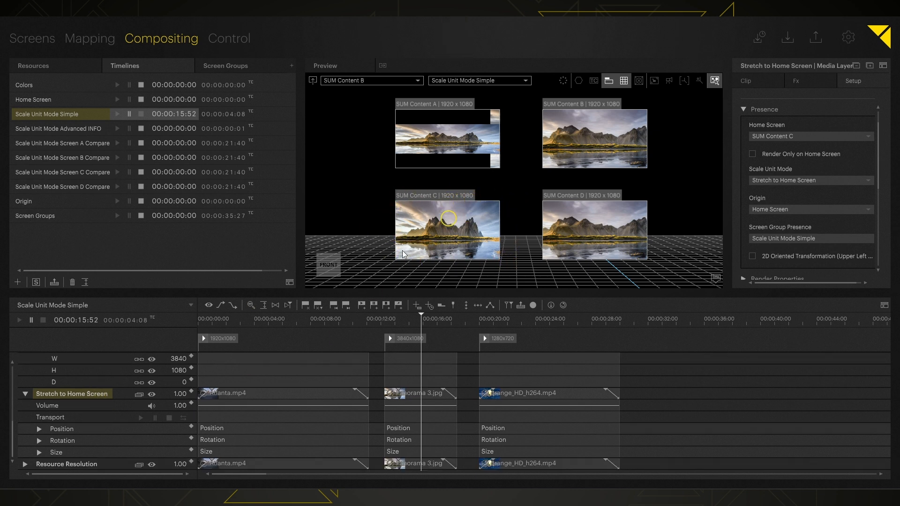
left_click(59, 453)
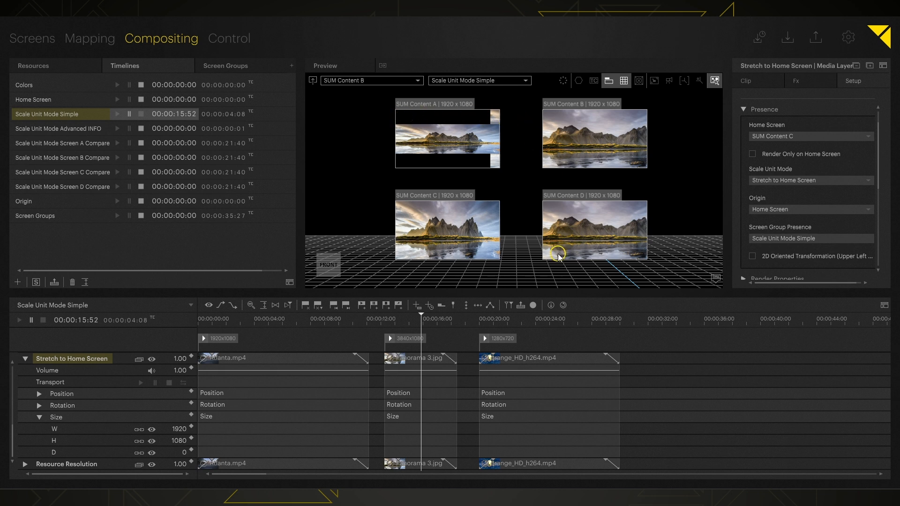
Expand the Resource Resolution layer and reveal its Size width and height.
left_click(65, 464)
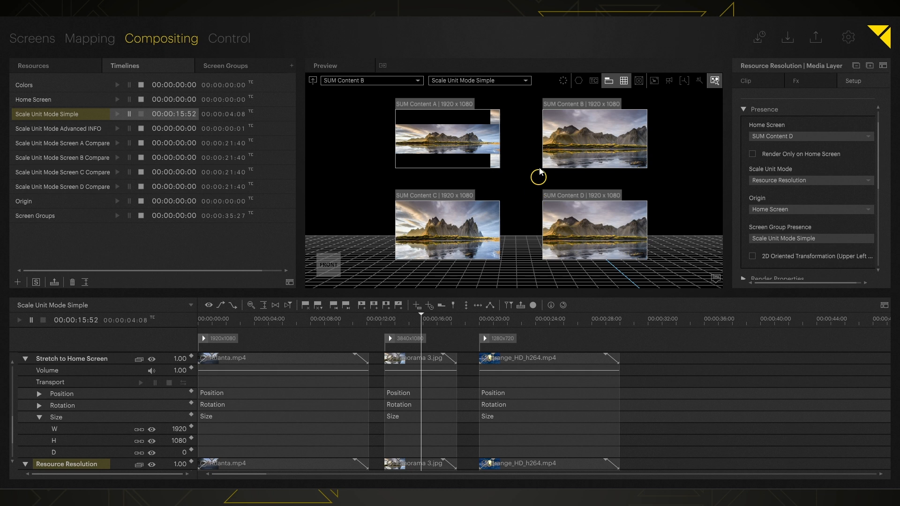
scroll(138, 434, "down", 1)
scroll(138, 434, "down", 4)
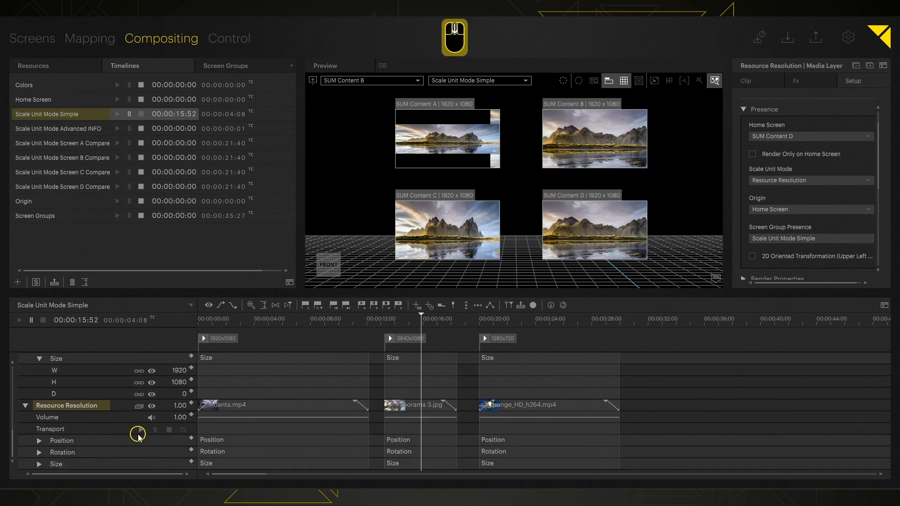
left_click(106, 464)
scroll(136, 445, "down", 1)
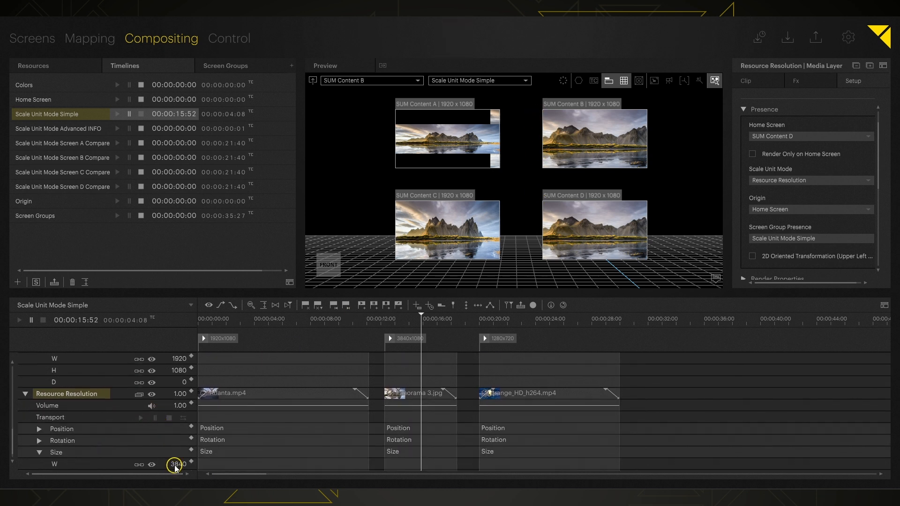
scroll(175, 463, "down", 2)
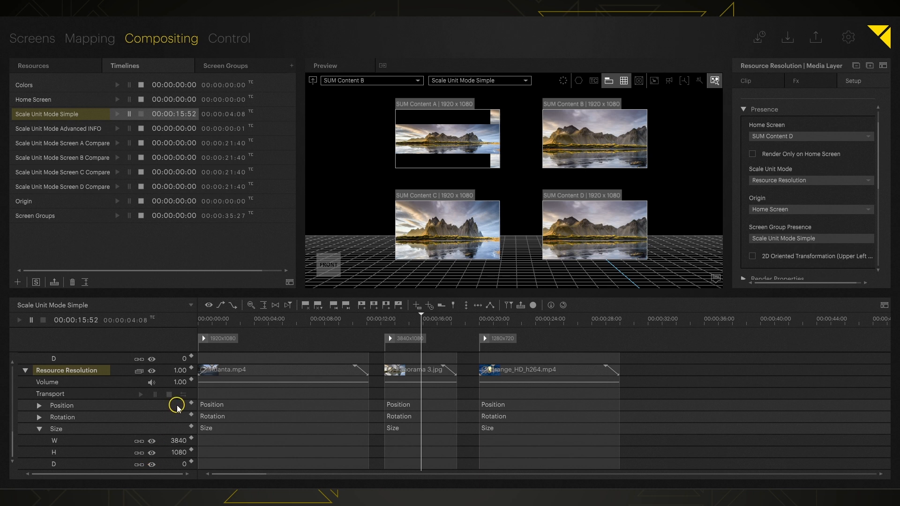
scroll(155, 407, "up", 2)
scroll(155, 407, "up", 5)
scroll(155, 406, "down", 5)
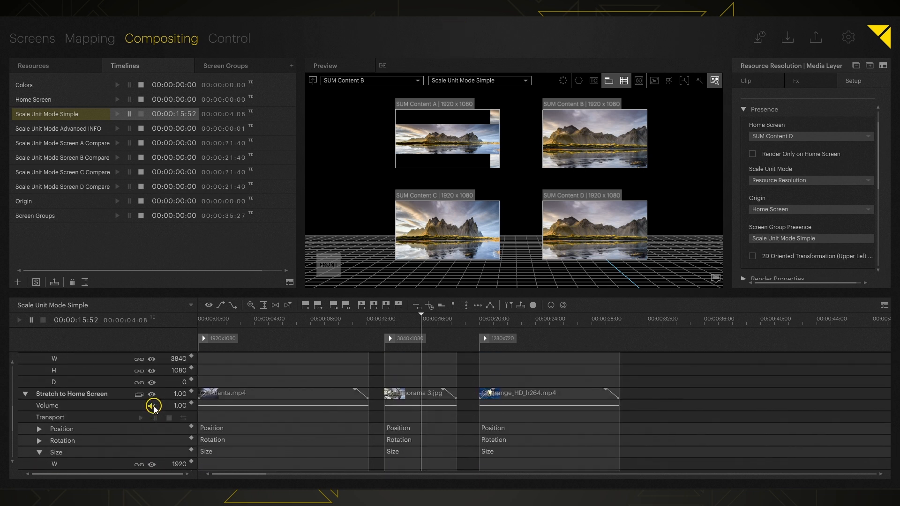
scroll(155, 407, "down", 6)
scroll(154, 407, "up", 3)
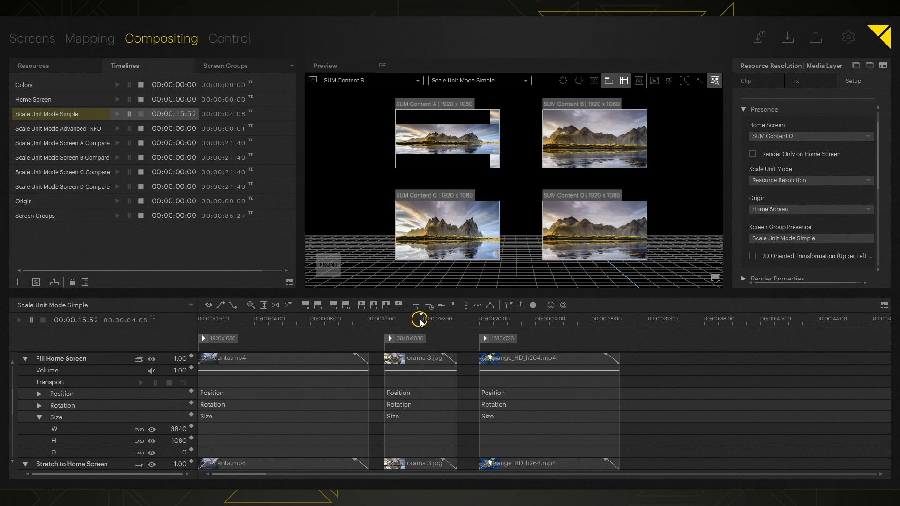
Compare sizes across clips at 00:00:24:10 and the first video, ending at 00:00:15:36.
left_click(538, 323)
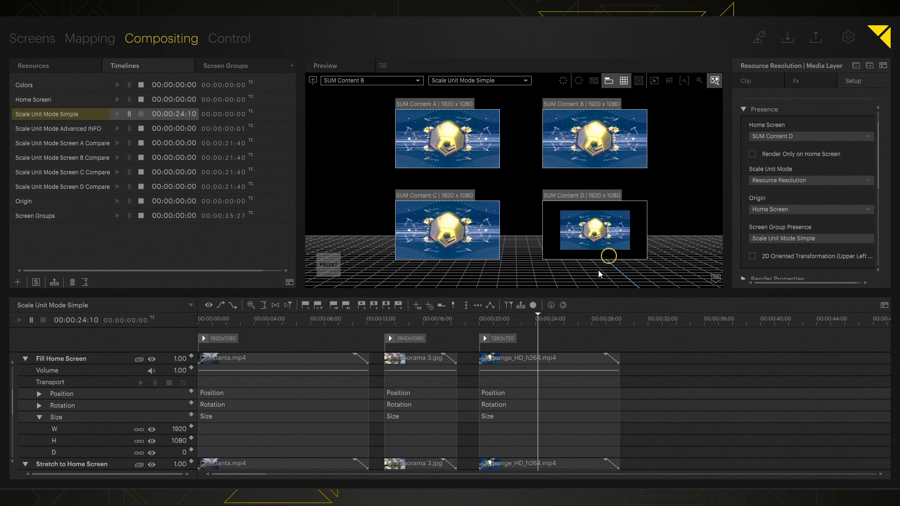
scroll(514, 396, "down", 5)
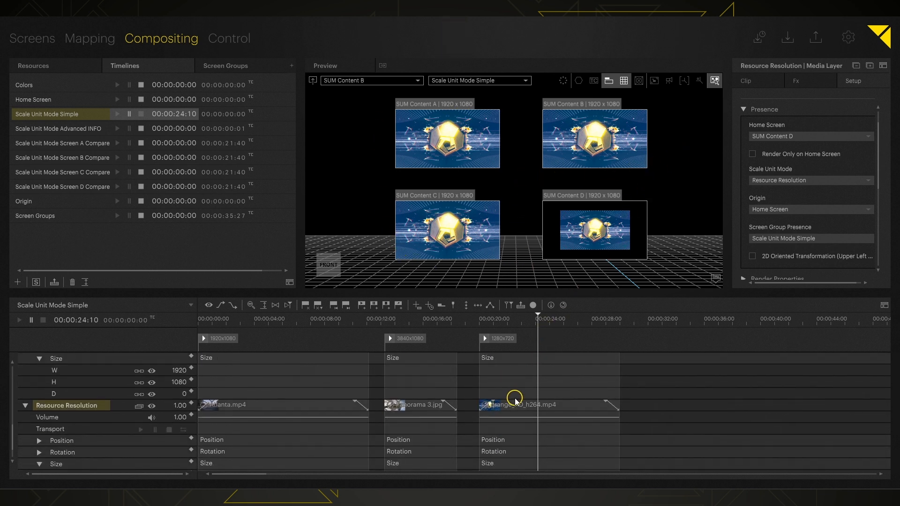
scroll(503, 410, "down", 1)
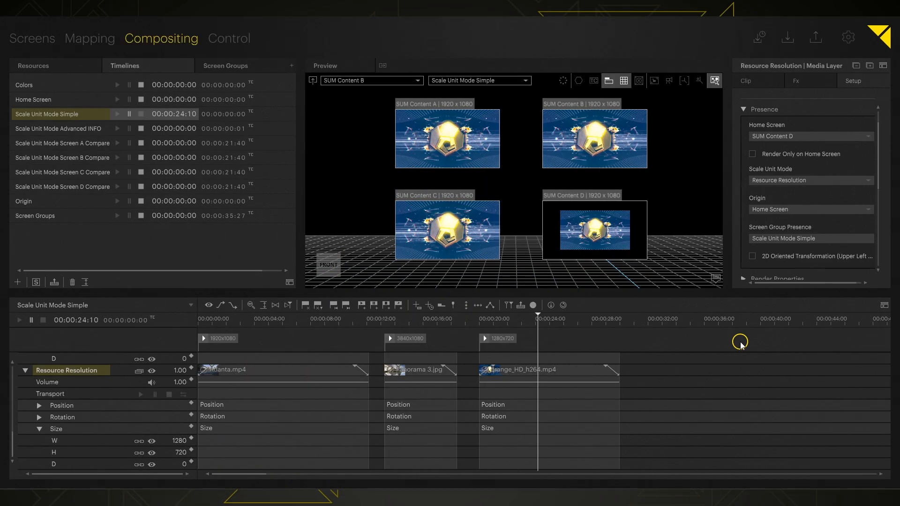
left_click(425, 319)
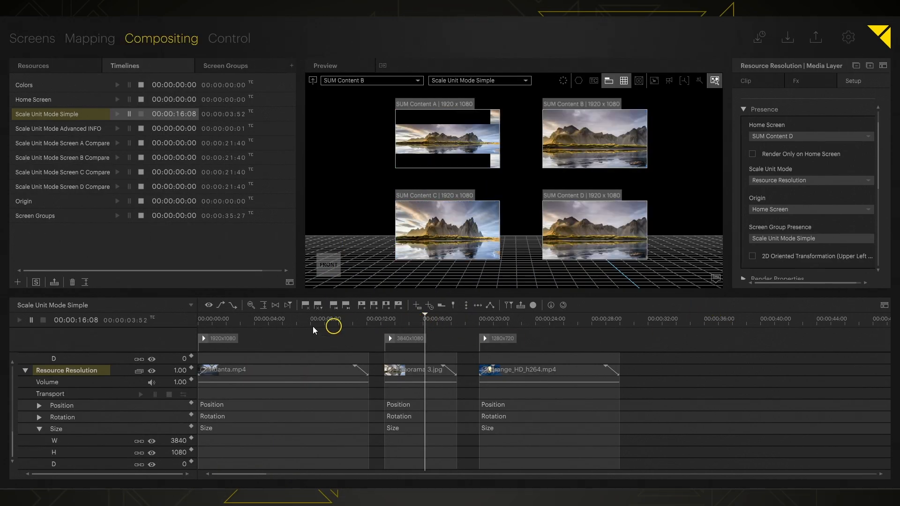
left_click(257, 319)
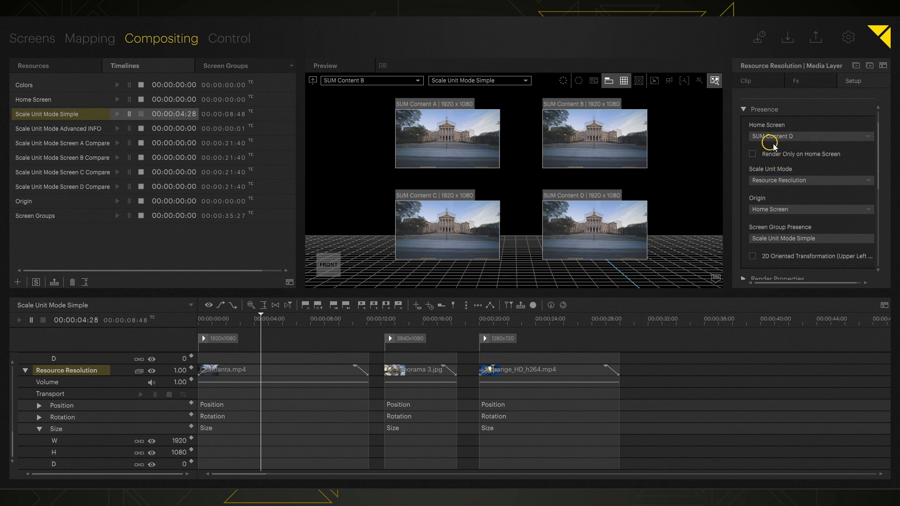
left_click(417, 325)
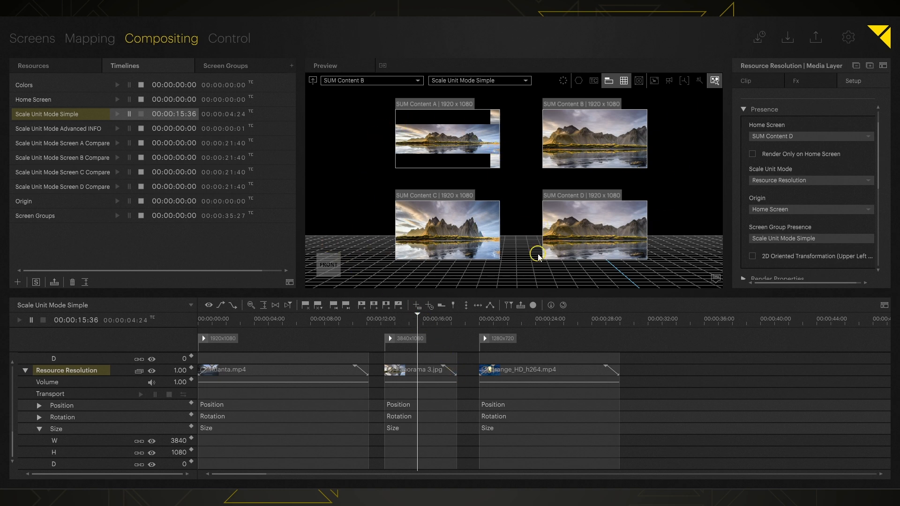
scroll(538, 254, "down", 5)
Stop playback, open Scale Unit Mode Advanced INFO, and play it with its Compare timelines.
middle_click_drag(537, 254, 530, 63)
middle_click_drag(549, 189, 542, 182)
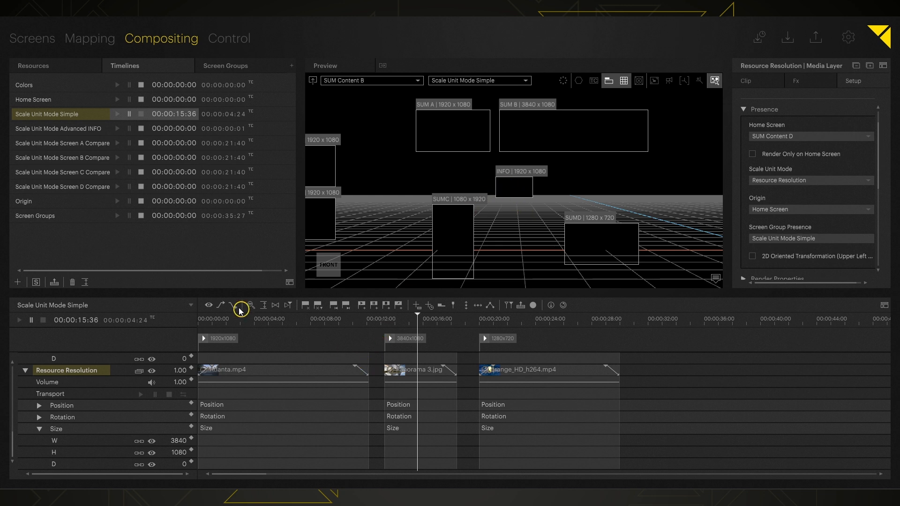
left_click(141, 114)
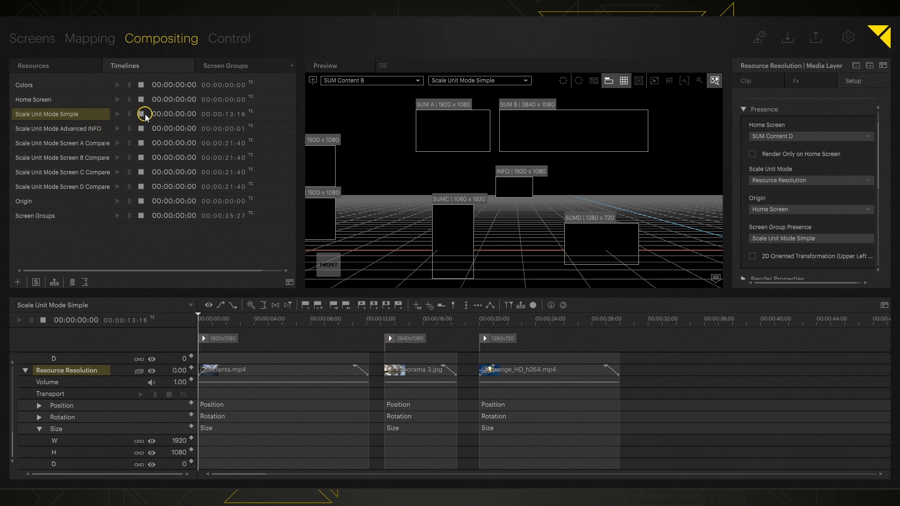
left_click(79, 131)
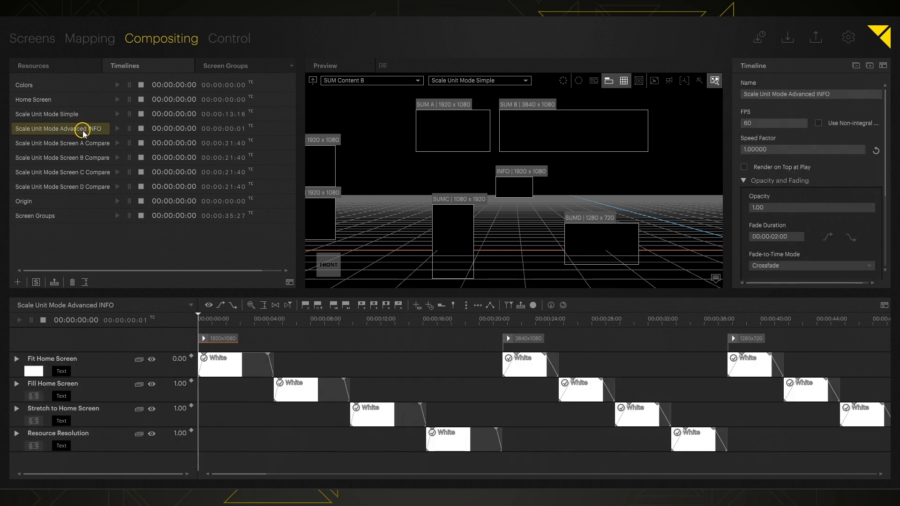
left_click(119, 129)
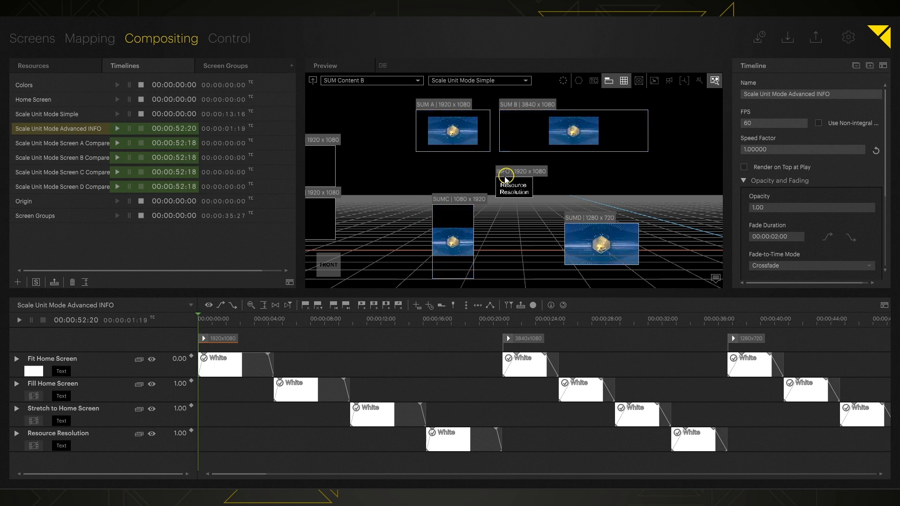
Open the Scale Unit Mode Screen D Compare timeline and pause playback at 00:00:07:36.
double_click(83, 187)
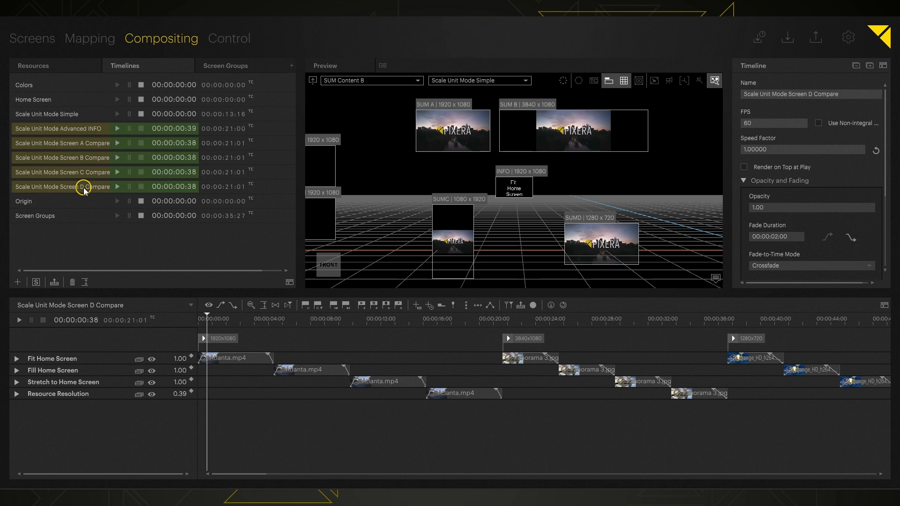
left_click(130, 130)
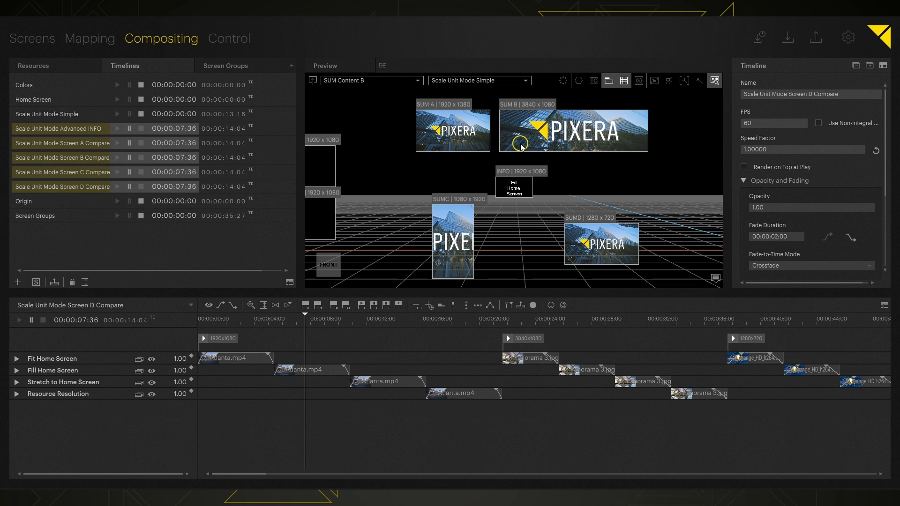
Preview the Scale Unit Mode Advanced group, framing screens SUM B and SUM A.
left_click(451, 82)
left_click(340, 81)
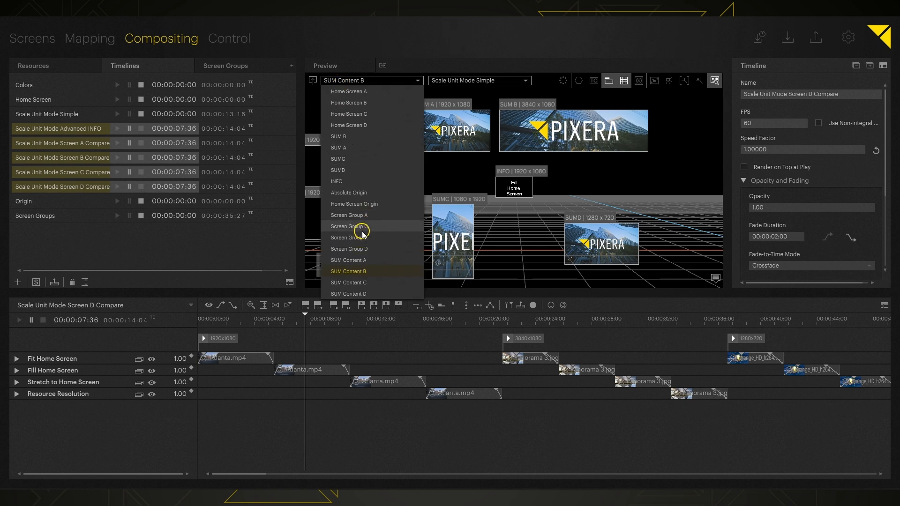
left_click(357, 140)
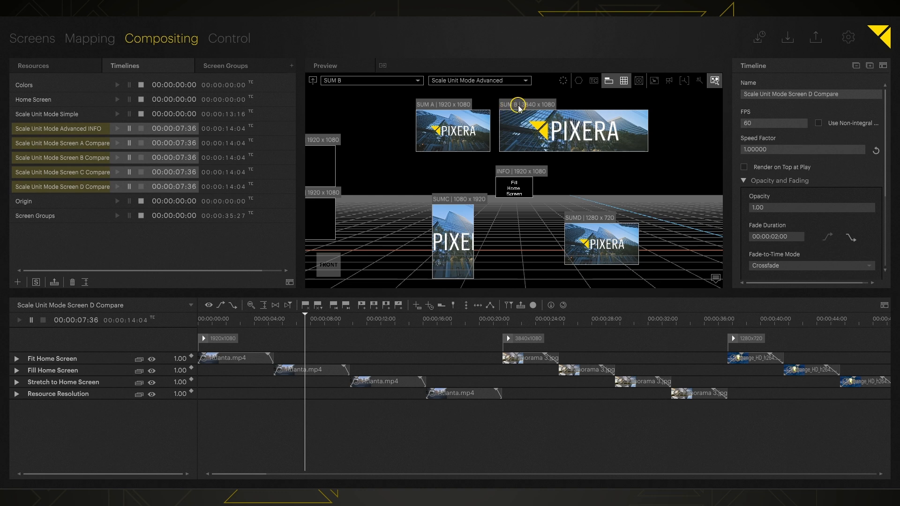
left_click(312, 81)
scroll(505, 165, "down", 5)
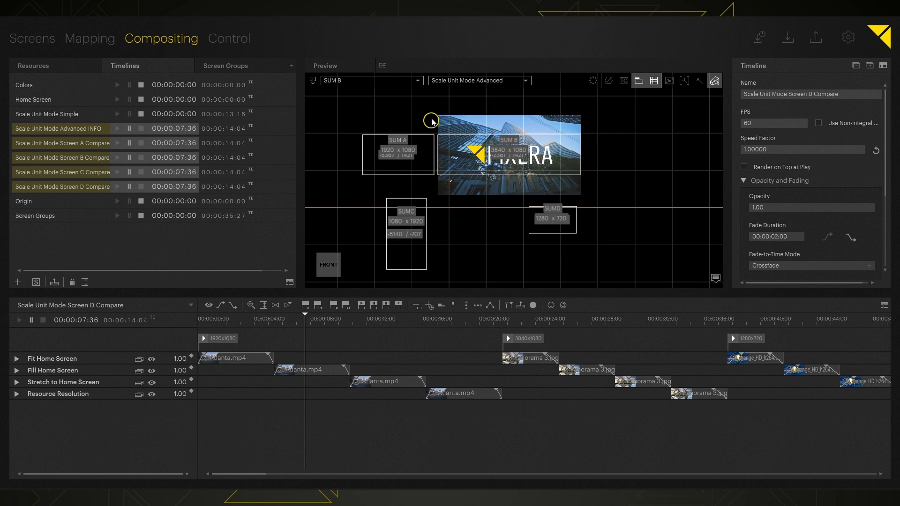
left_click(338, 82)
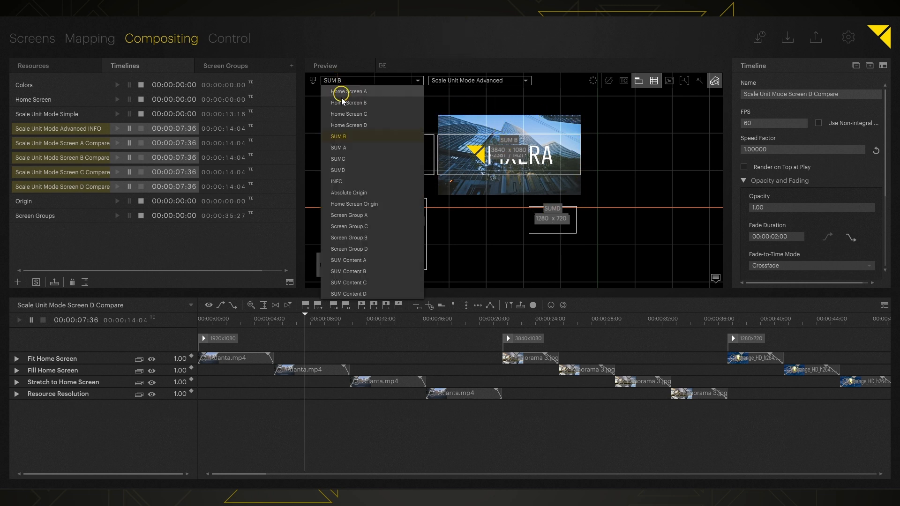
left_click(341, 146)
scroll(510, 139, "down", 5)
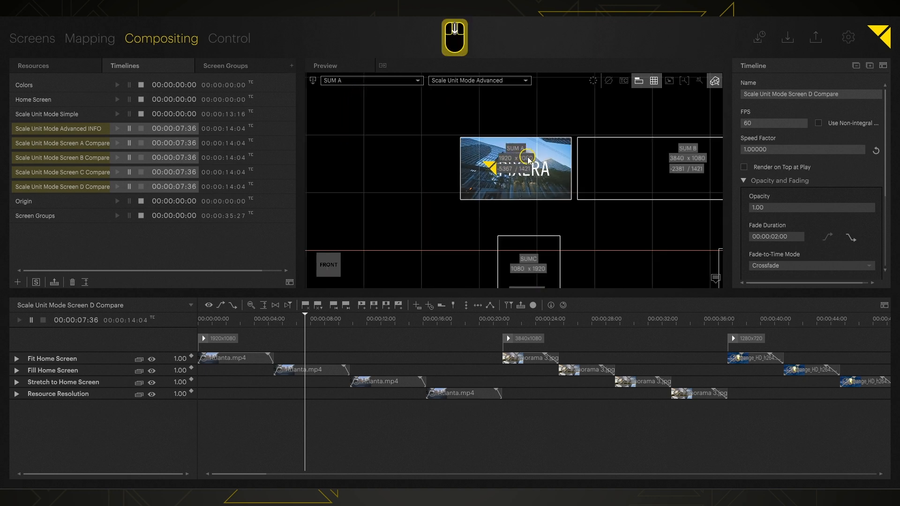
Frame screens SUMC and SUMD, recentre the stage, and return to the 3D view.
left_click(363, 84)
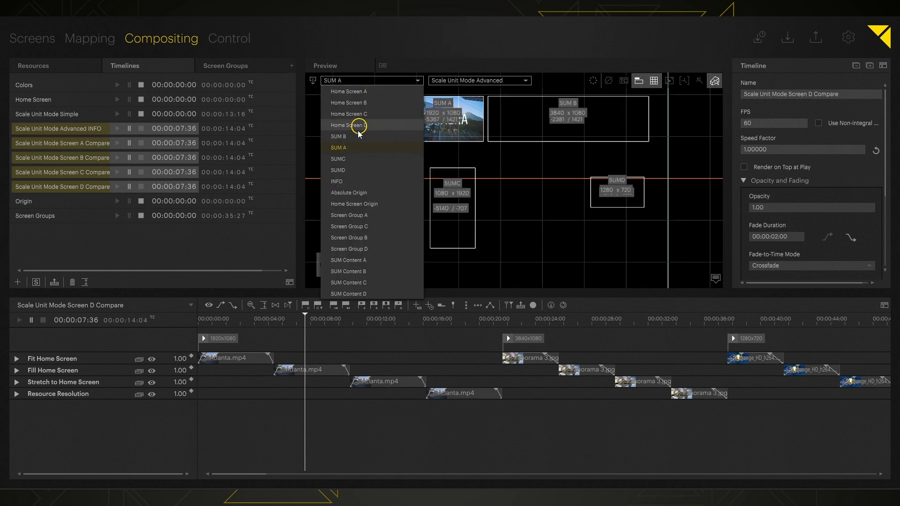
left_click(347, 156)
left_click(438, 161)
scroll(607, 164, "down", 3)
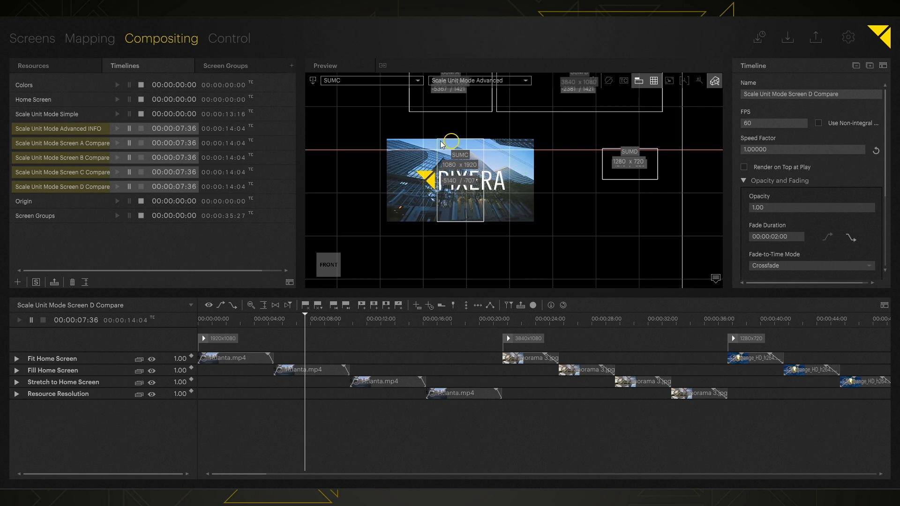
left_click(353, 80)
left_click(348, 172)
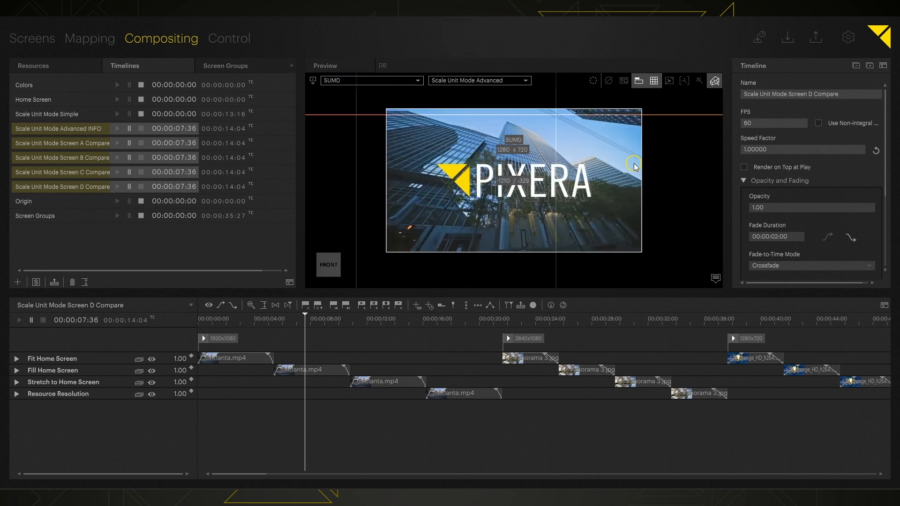
scroll(635, 166, "down", 5)
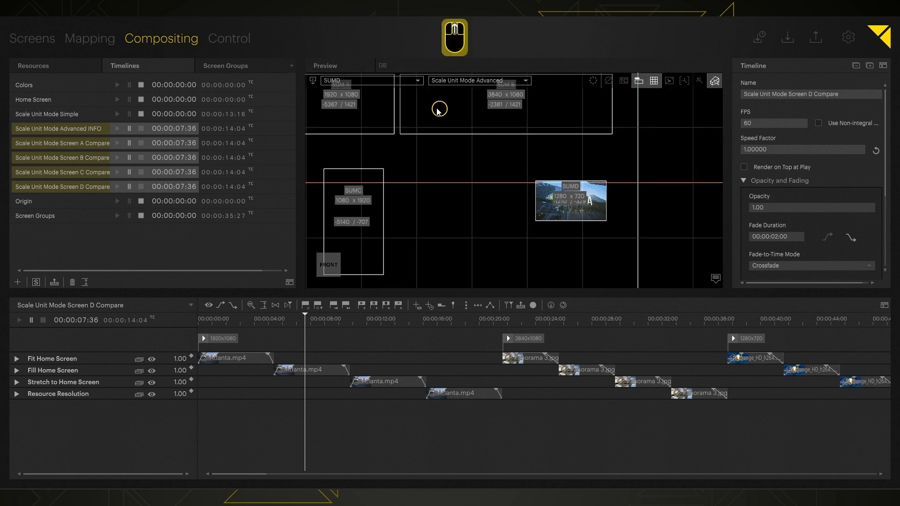
scroll(419, 132, "up", 1)
middle_click_drag(430, 143, 468, 174)
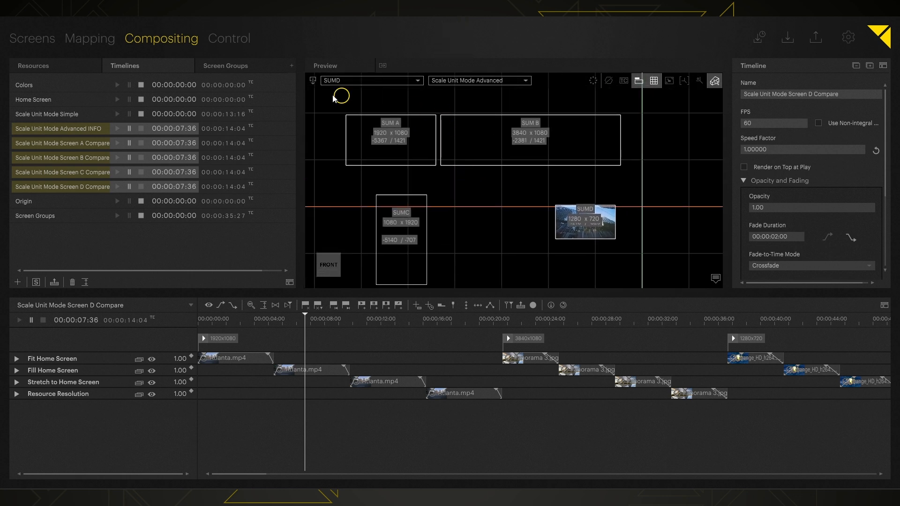
left_click(314, 81)
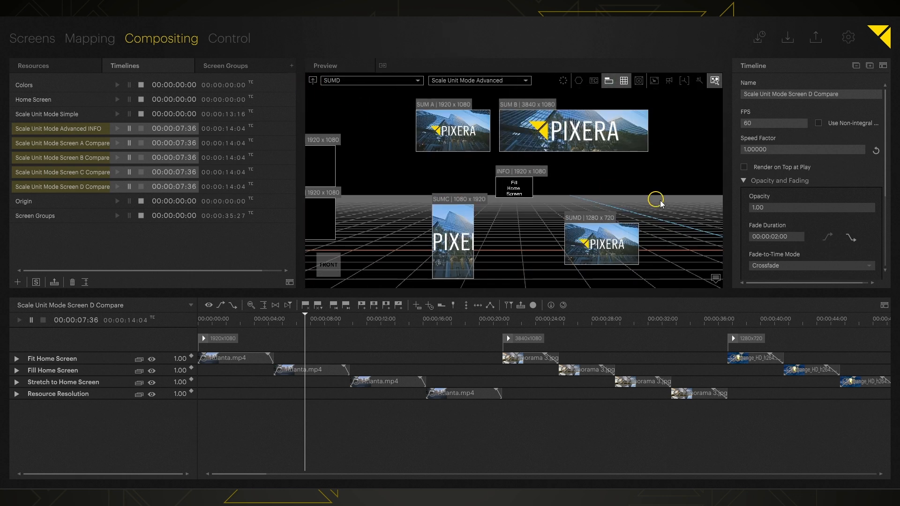
Play the linked Scale Unit Mode timelines, pausing at each mode including Stretch to Home Screen.
left_click(115, 129)
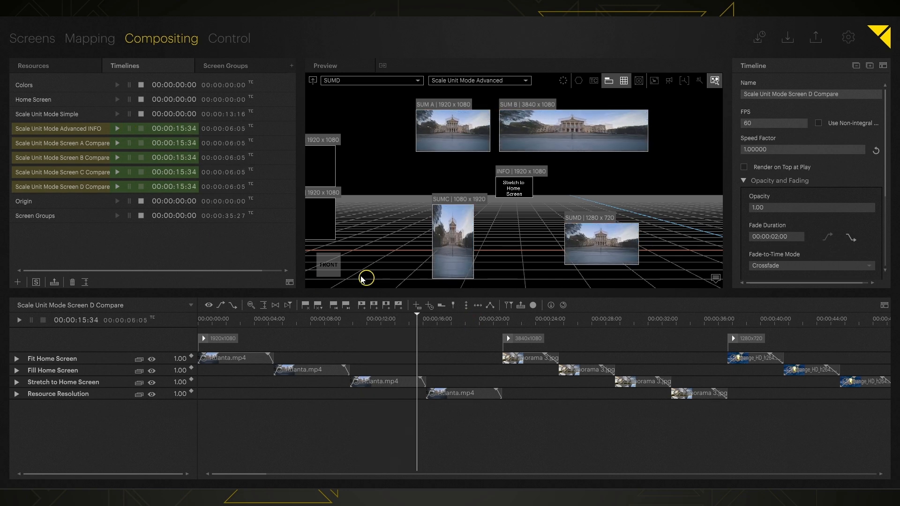
left_click(130, 129)
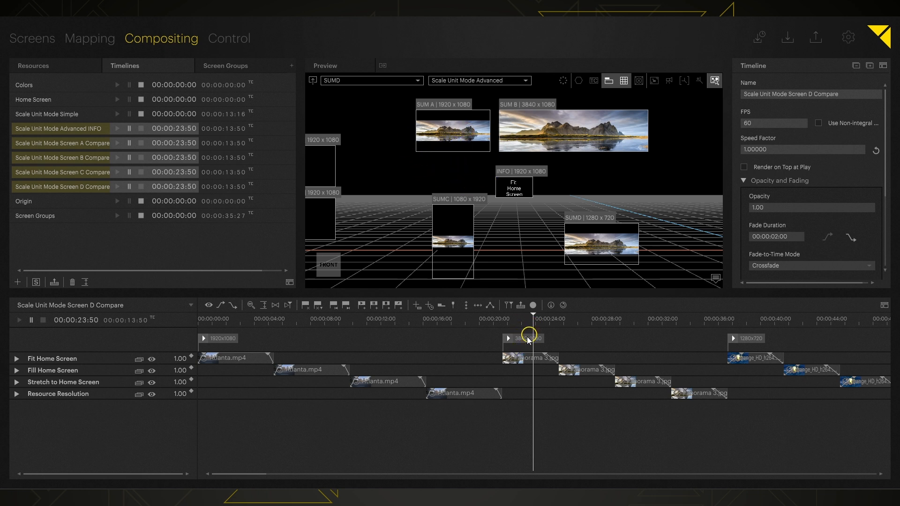
left_click(117, 129)
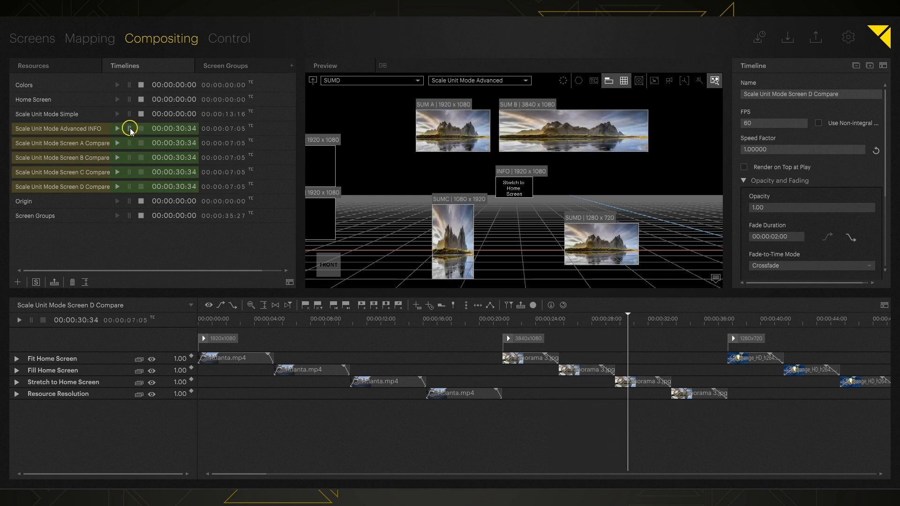
left_click(129, 129)
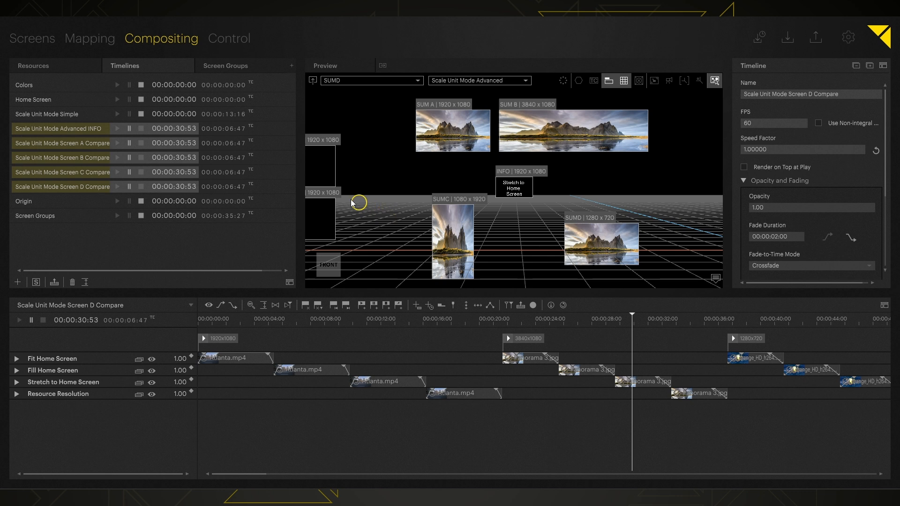
left_click(117, 128)
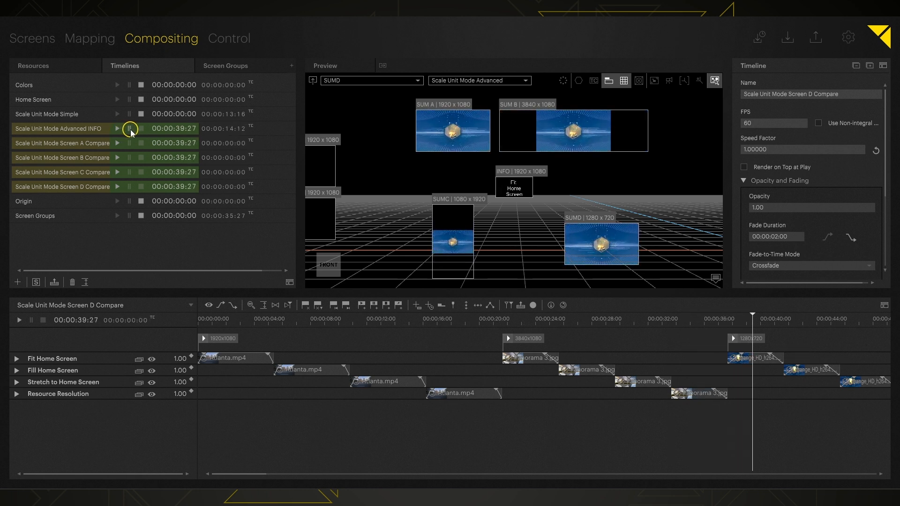
left_click(130, 129)
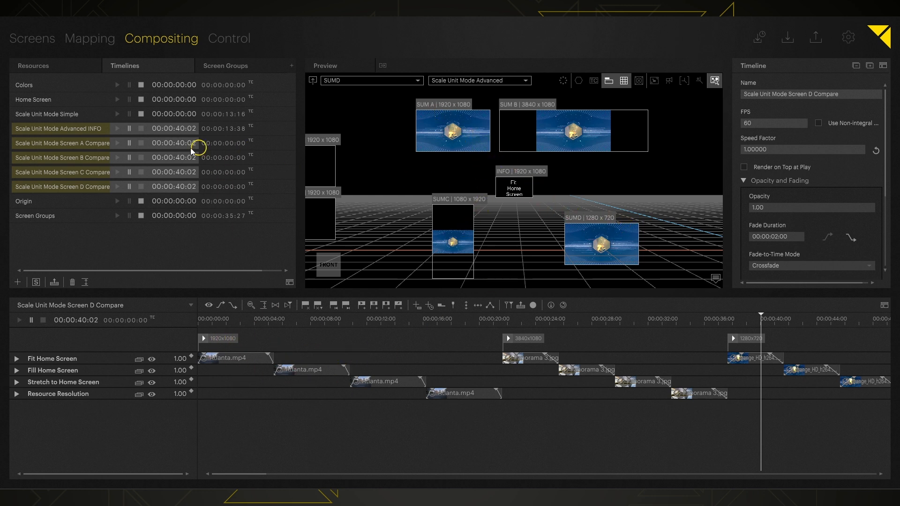
left_click(117, 129)
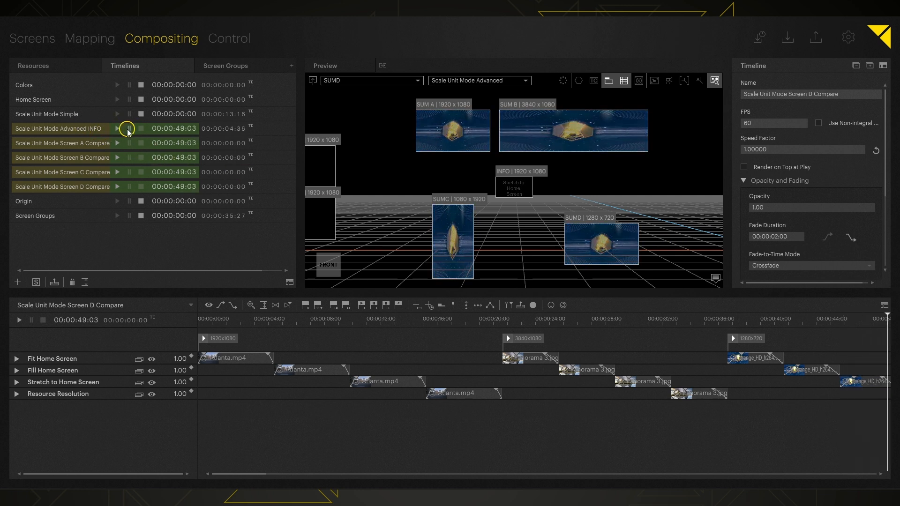
left_click(128, 130)
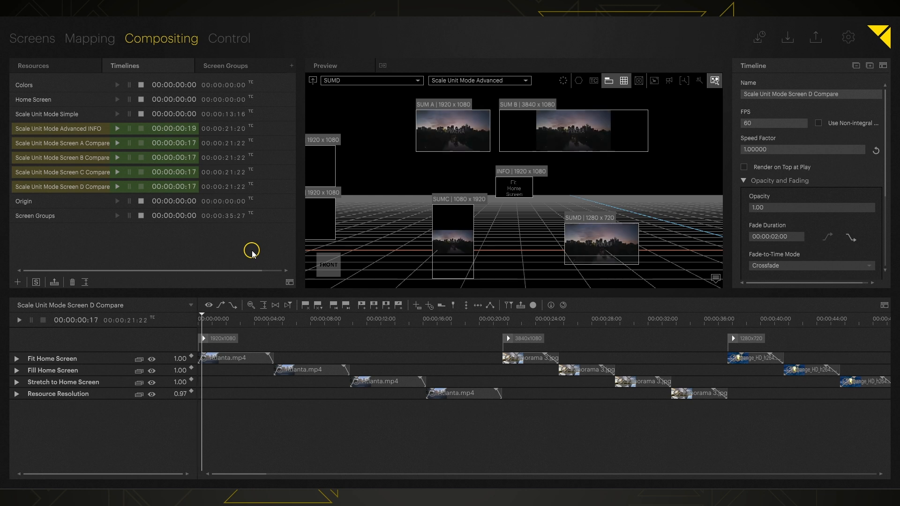
Keep the Fit Home Screen layer's Scale Unit Mode set to Fit Home Screen via its context menu.
left_click(44, 360)
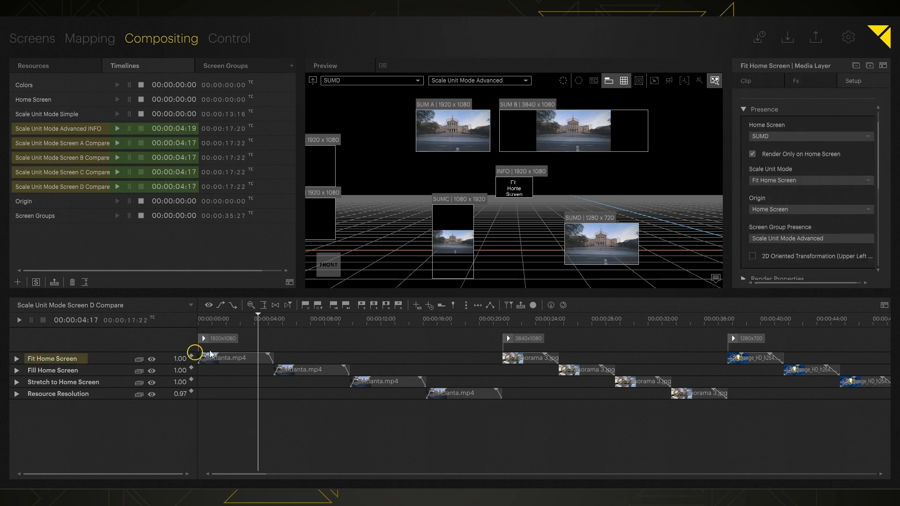
right_click(75, 361)
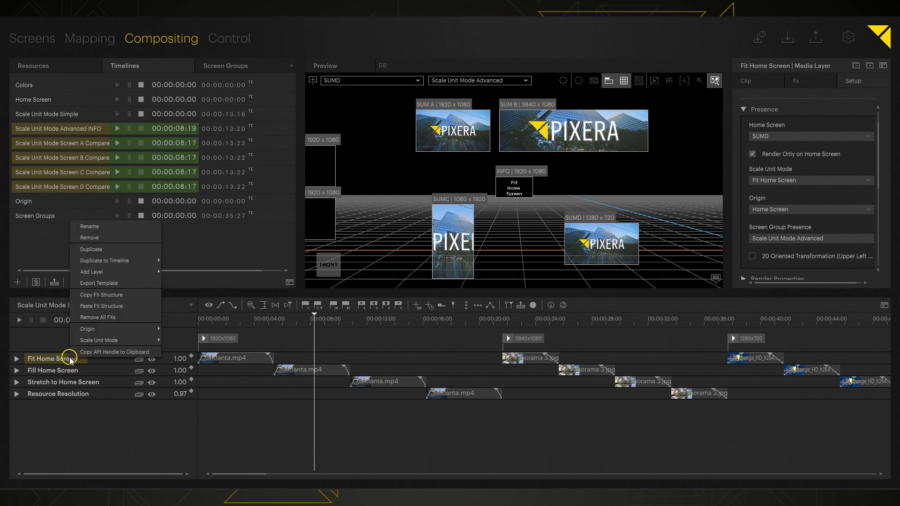
mouse_move(123, 339)
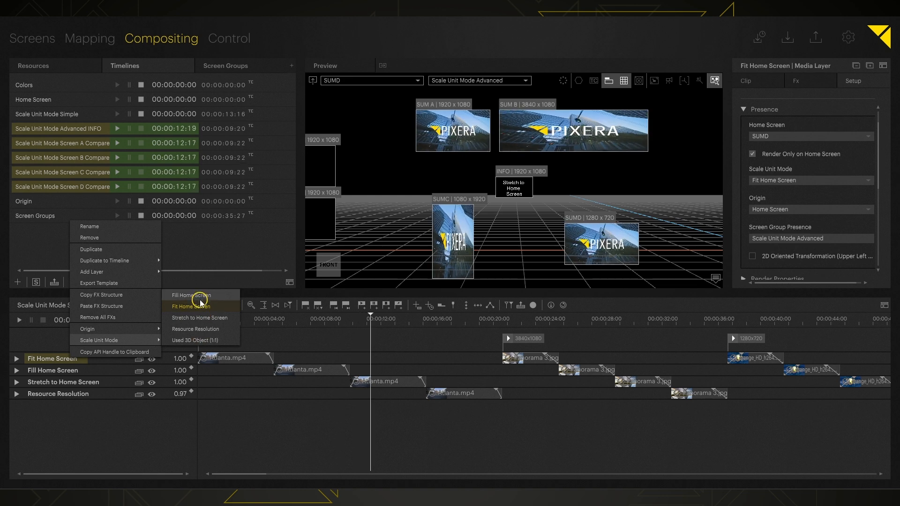
left_click(279, 409)
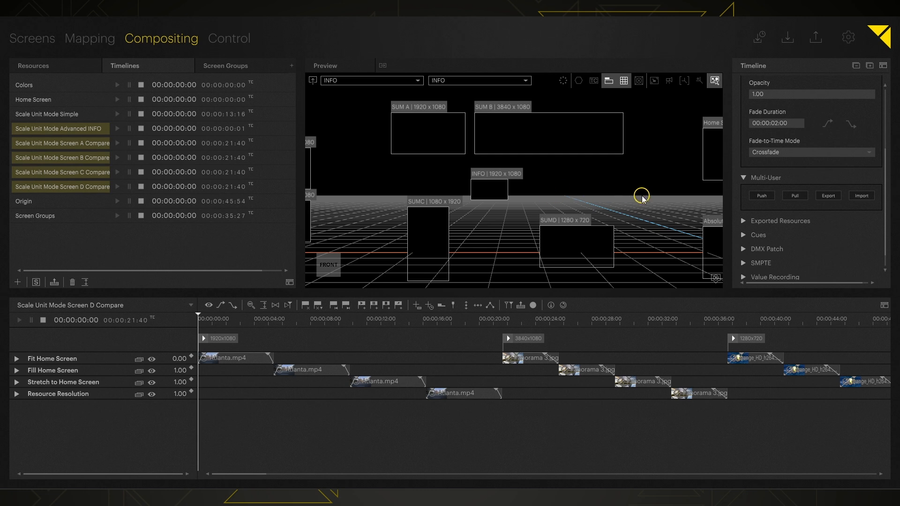
Open the Origin timeline, play it briefly, and expand Home Screen Origin's Position X, Y, Z tracks.
middle_click_drag(643, 198, 424, 201)
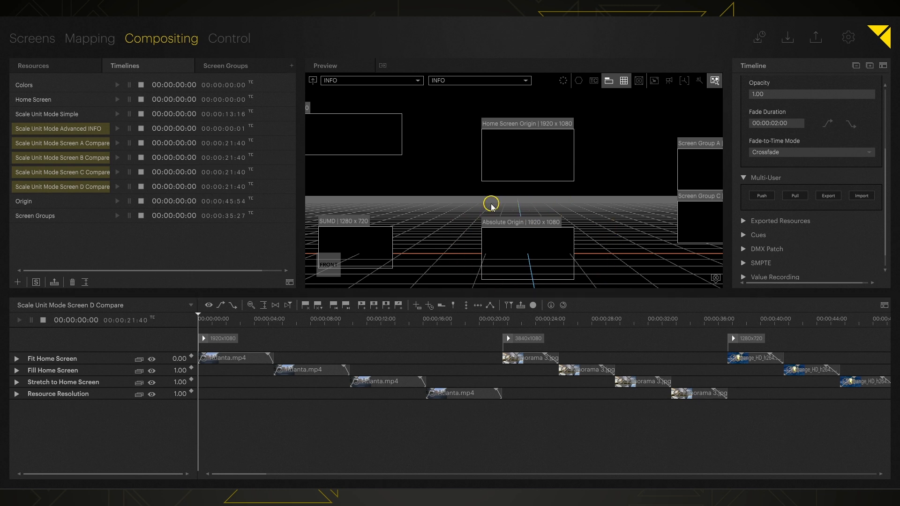
left_click(42, 202)
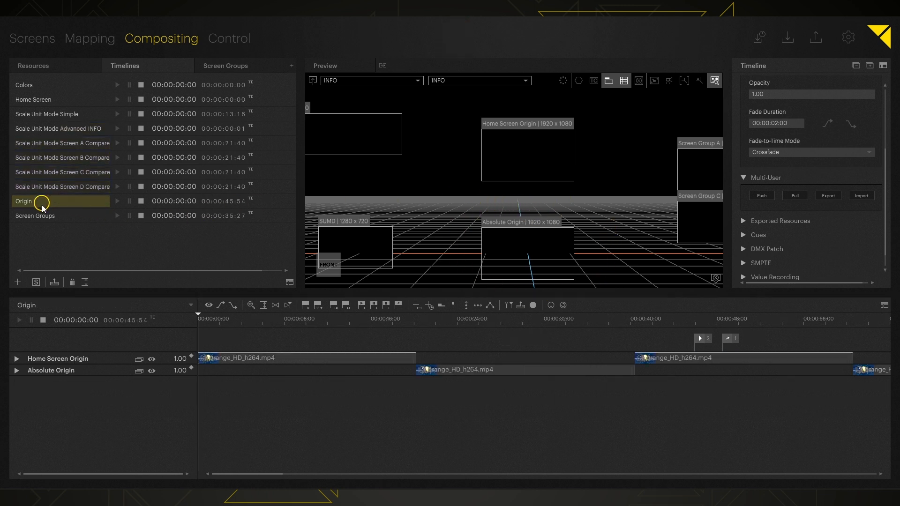
left_click(43, 360)
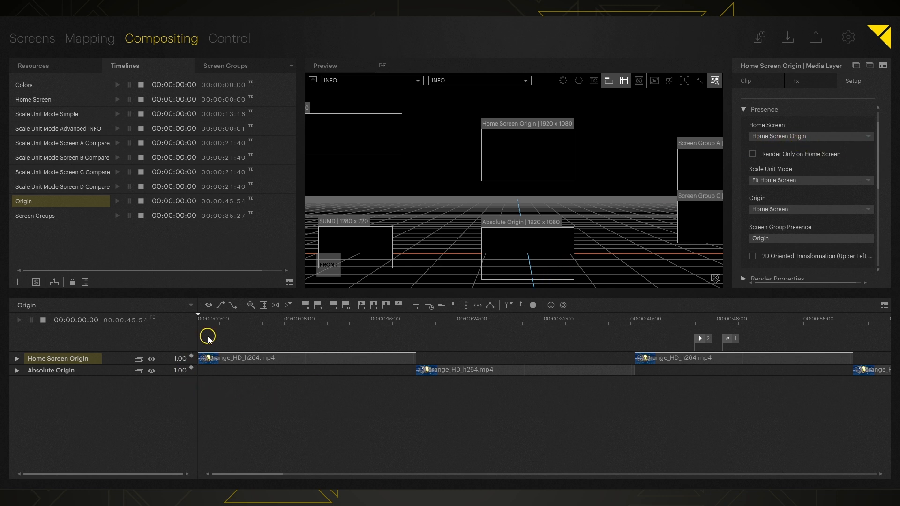
key("space")
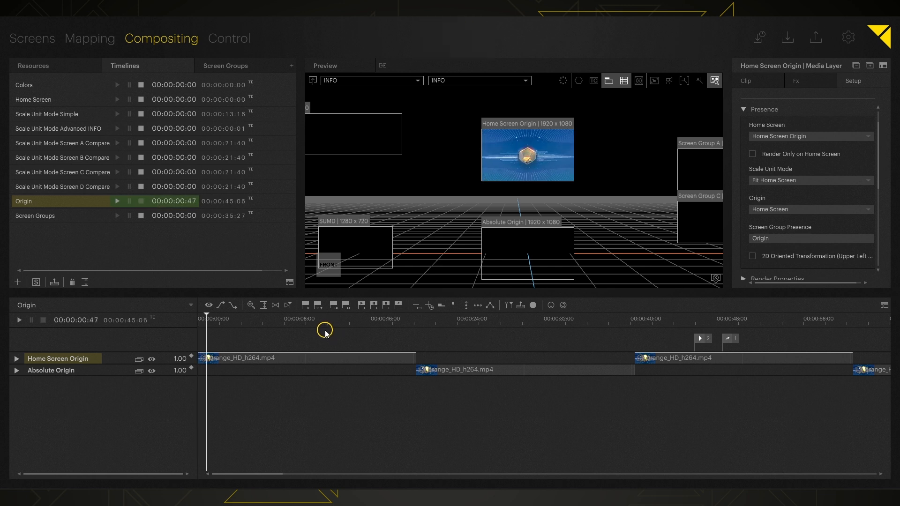
key("space")
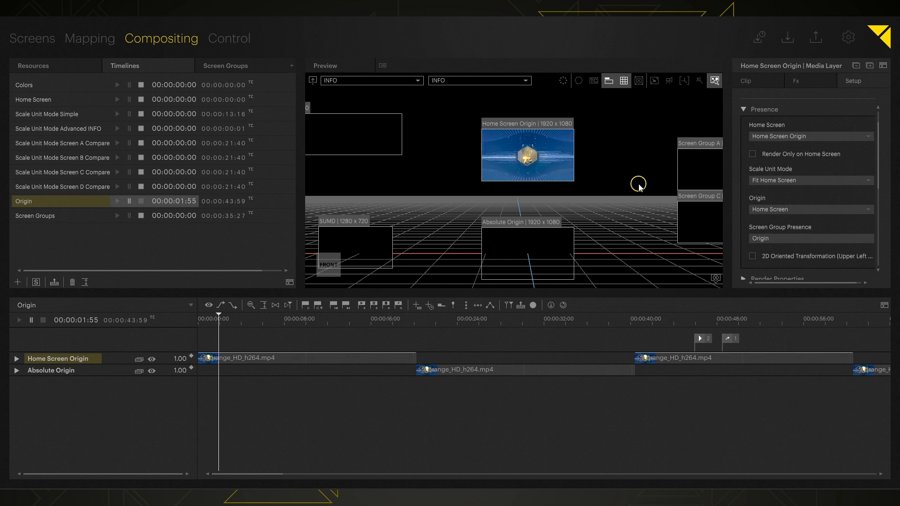
double_click(100, 361)
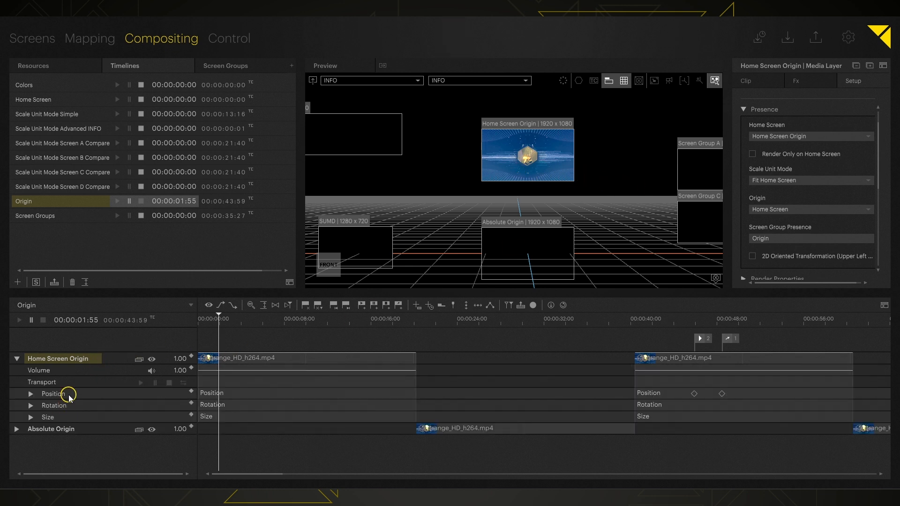
left_click(69, 396)
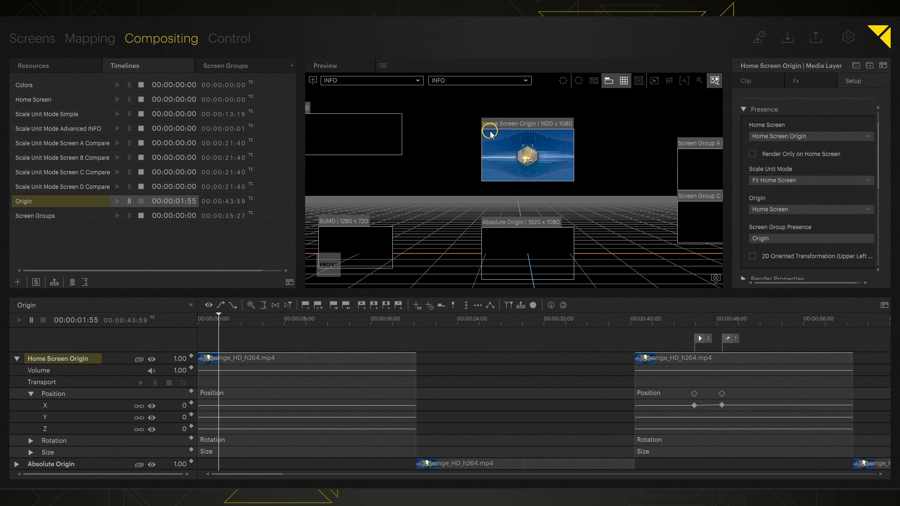
Raise the Home Screen Origin display's Position Y by +2 and preview it playing.
left_click(37, 39)
left_click(461, 233)
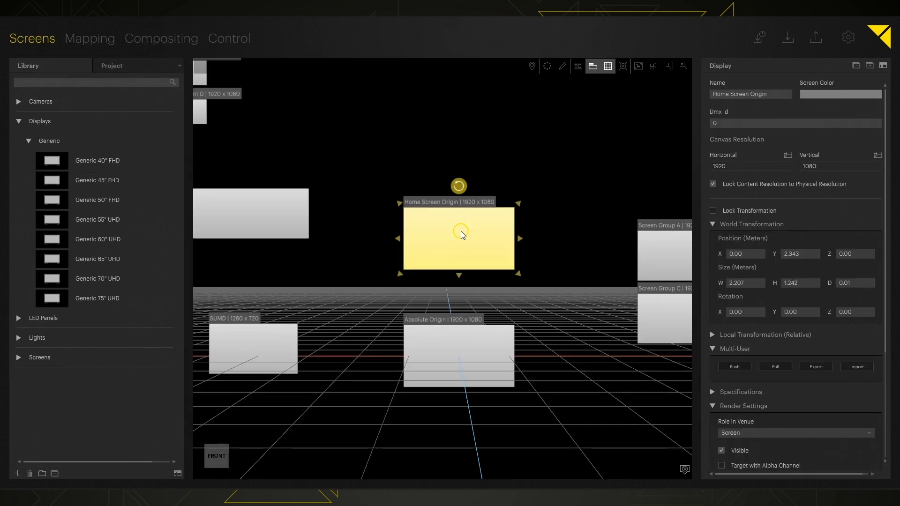
left_click(806, 254)
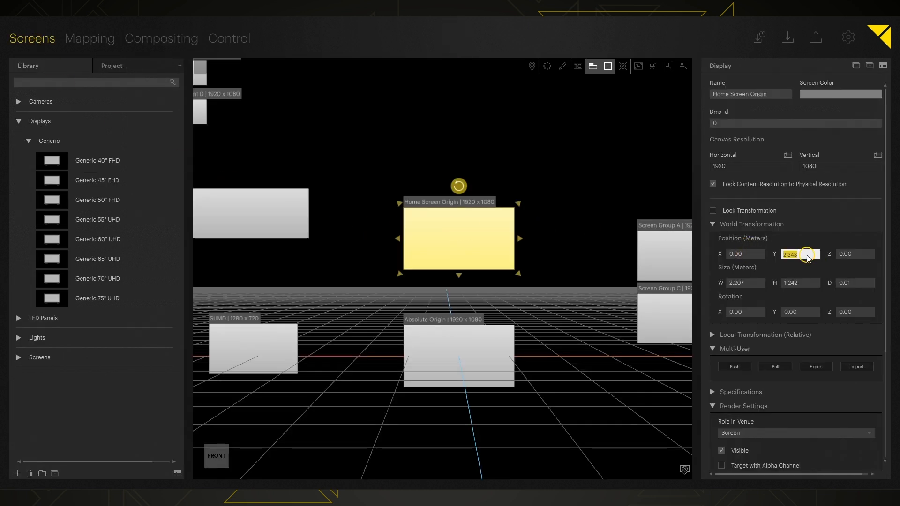
type("+2")
key("Return")
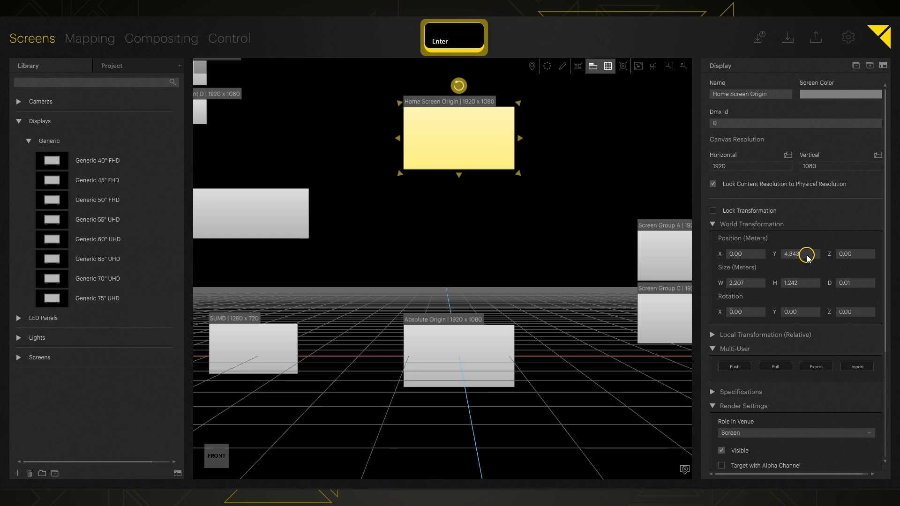
left_click(150, 39)
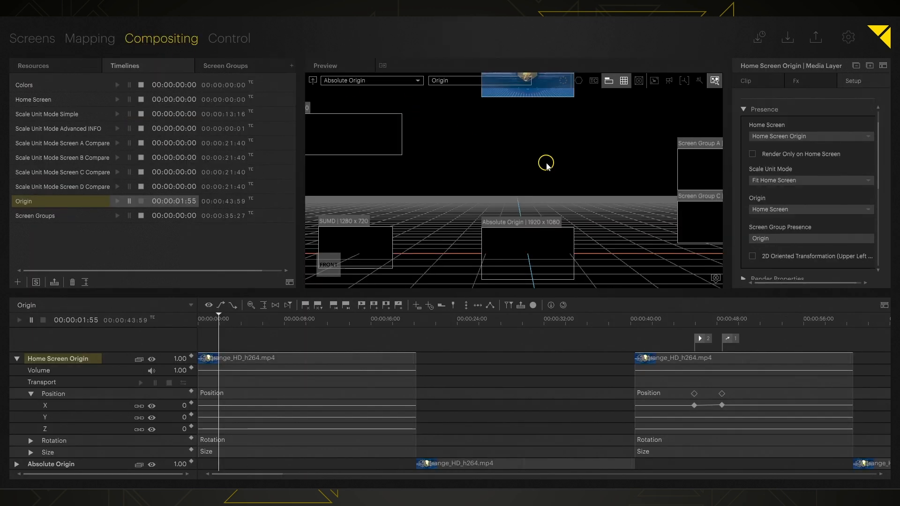
middle_click_drag(544, 161, 515, 203)
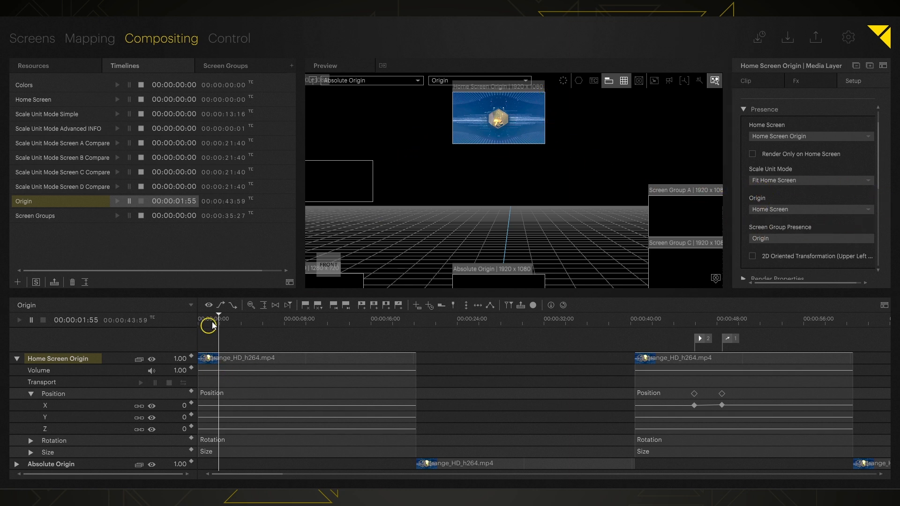
key("space")
key("space")
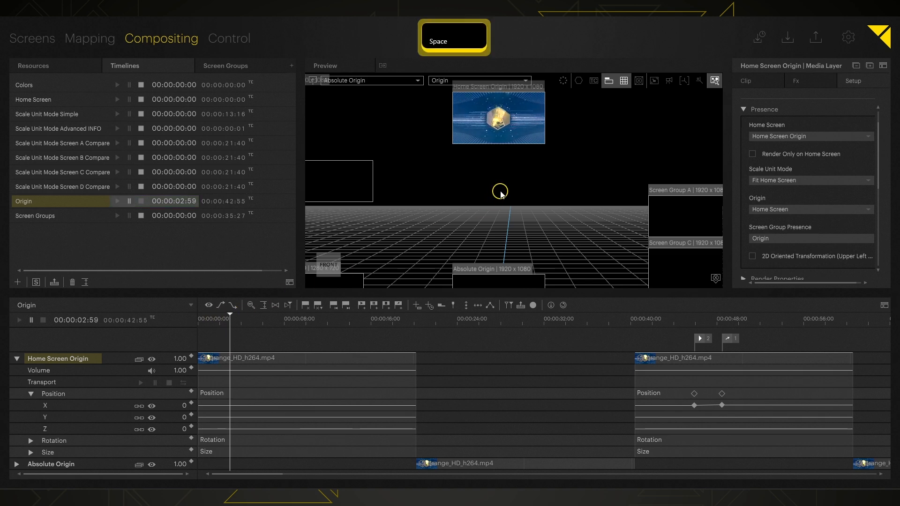
Reset the Home Screen Origin Position Y to 2.343 and recentre the preview.
left_click(2, 36)
left_click(794, 254)
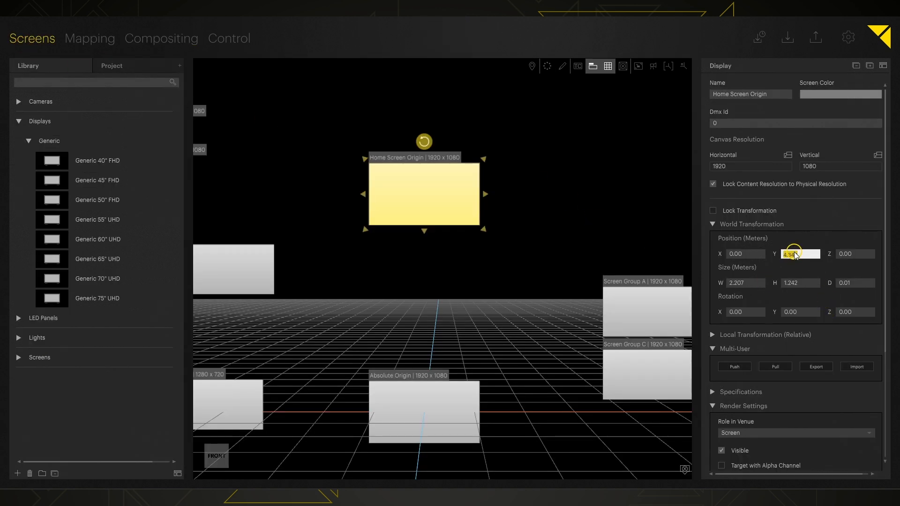
type("2.343")
key("Return")
left_click(35, 29)
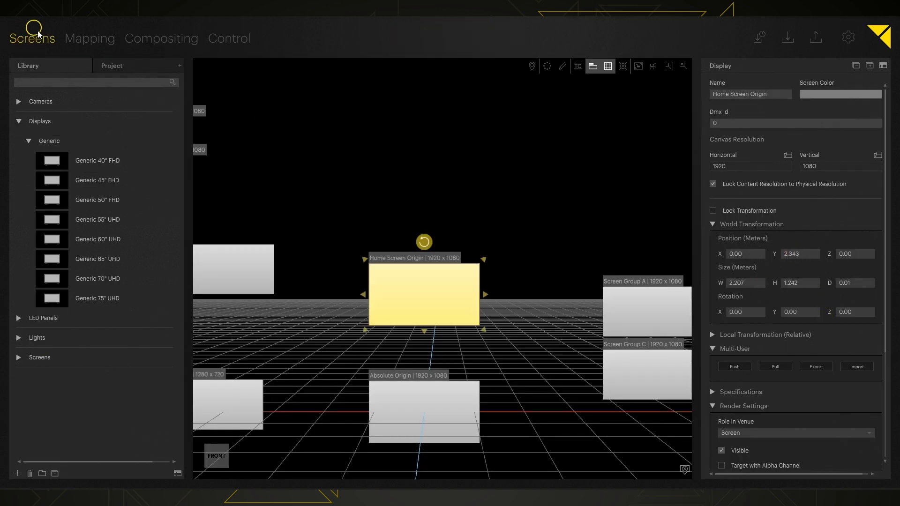
left_click(143, 38)
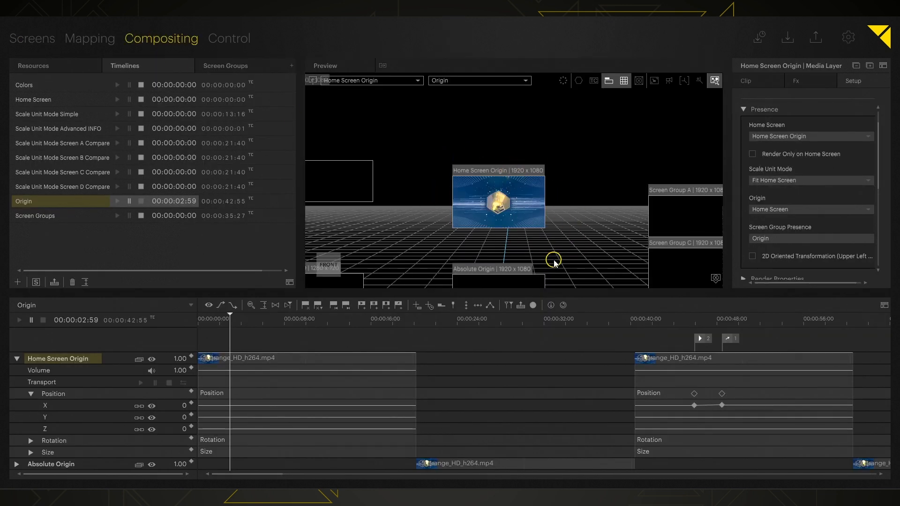
middle_click_drag(554, 259, 551, 210)
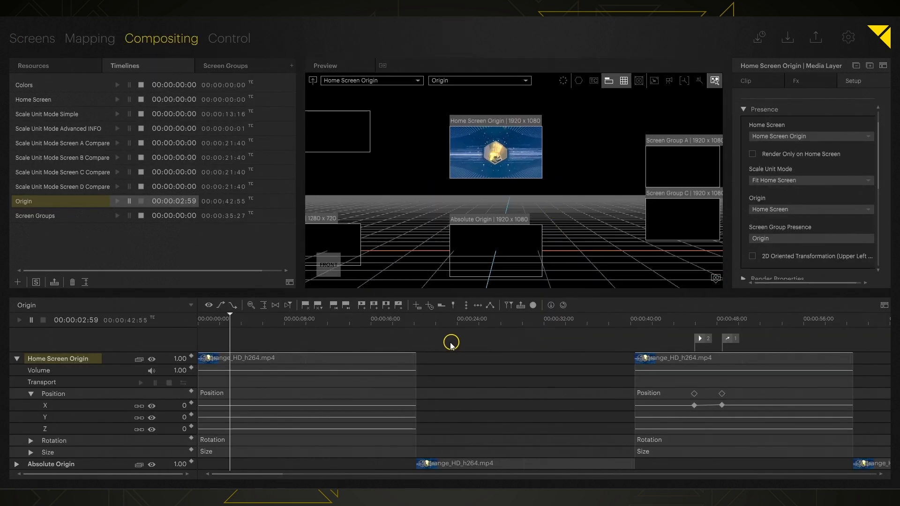
Move the playhead to 00:00:24:32 and expand Absolute Origin's Position into X, Y, Z tracks.
double_click(72, 362)
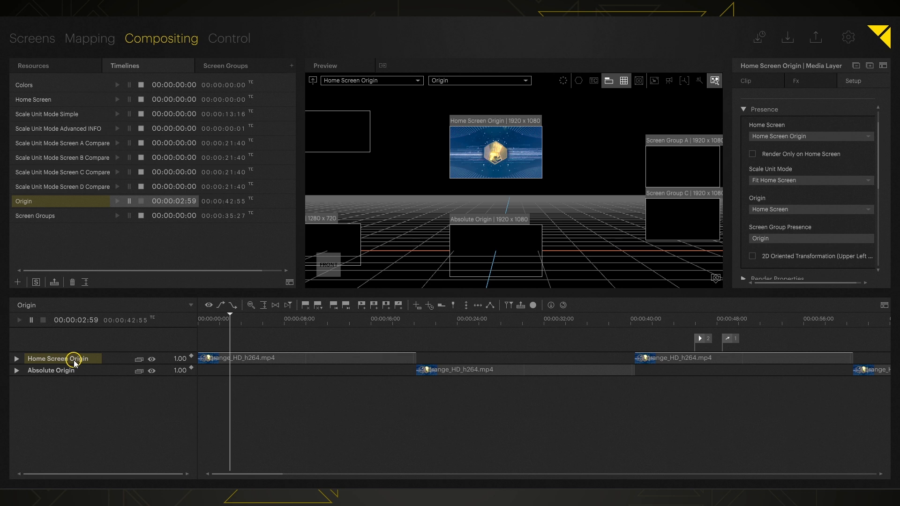
left_click(56, 370)
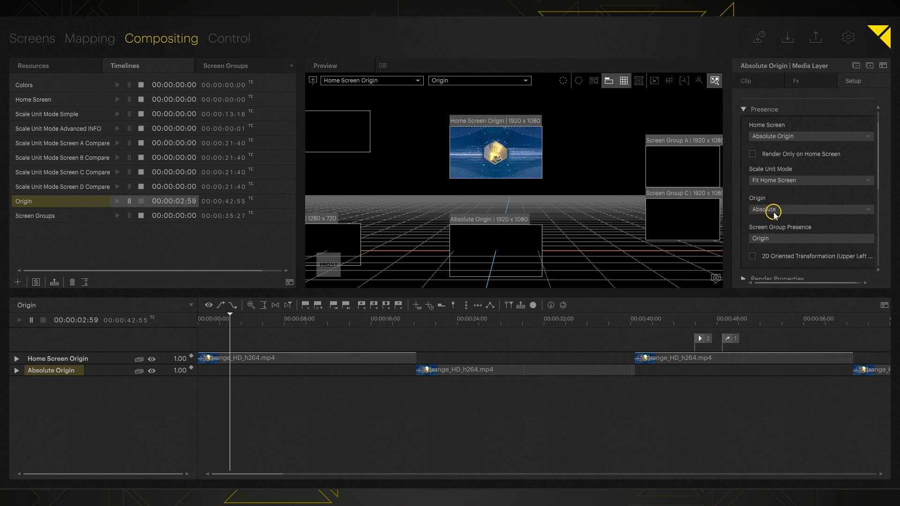
left_click(463, 322)
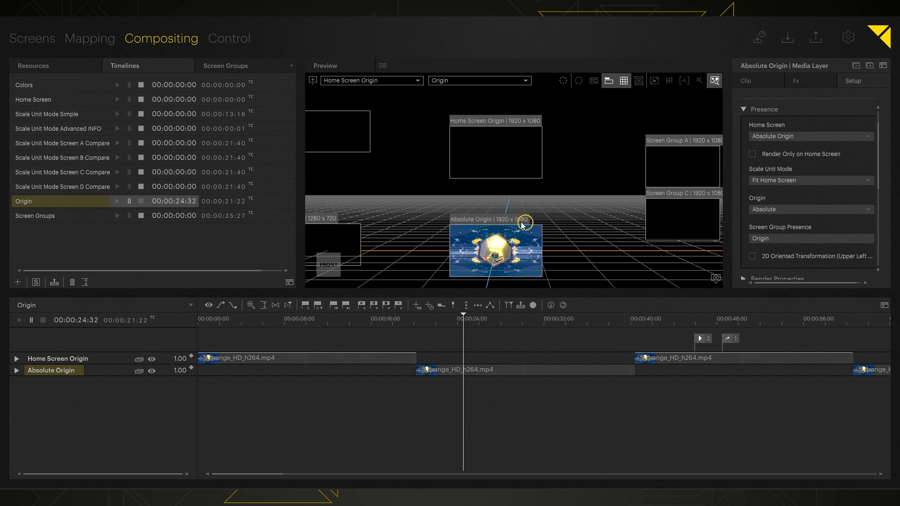
double_click(62, 373)
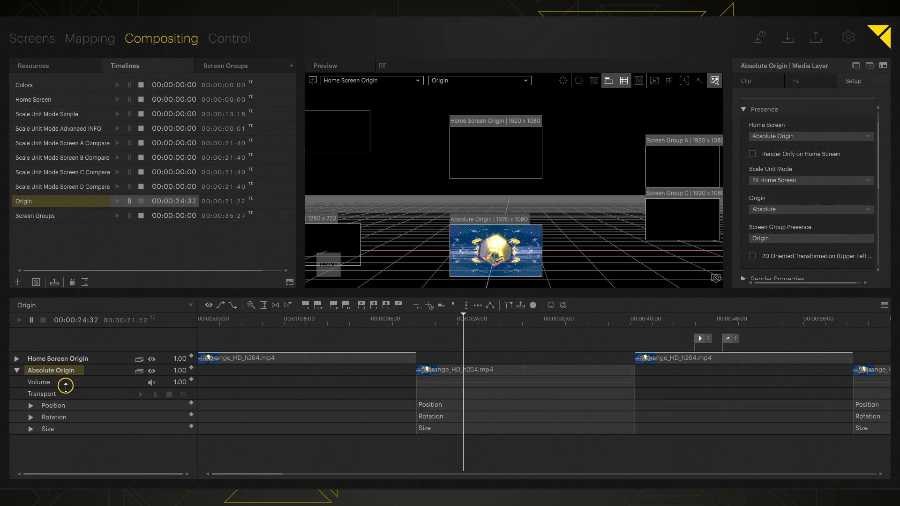
double_click(63, 403)
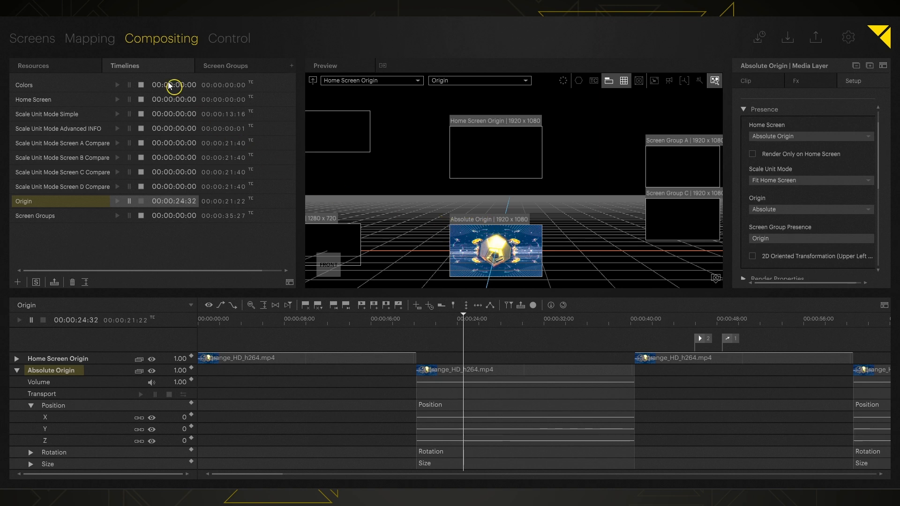
In Screens, set the Absolute Origin display's Position Y to 4.00 m.
left_click(35, 39)
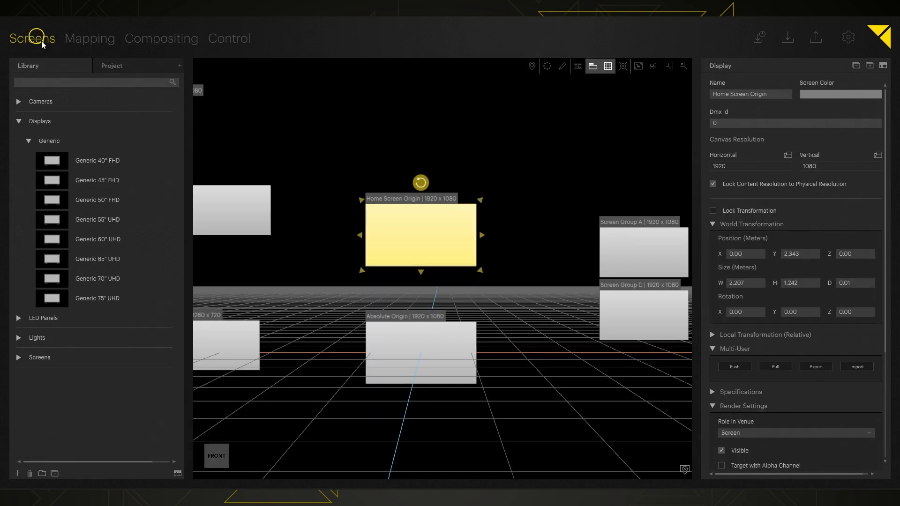
left_click(404, 342)
left_click(803, 254)
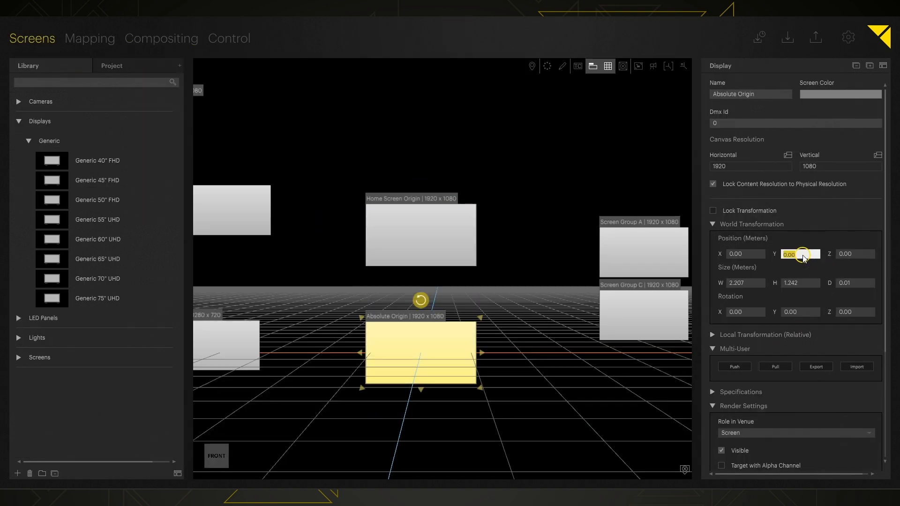
type("4.")
key("Return")
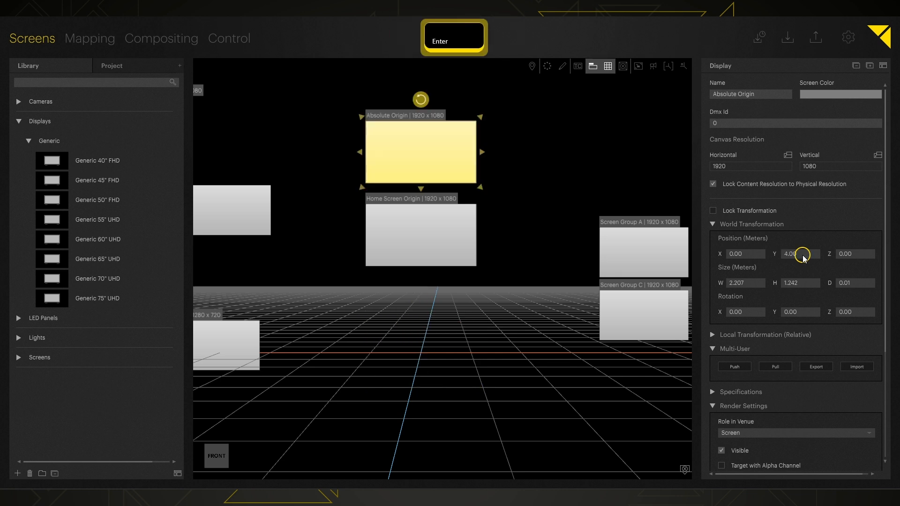
Back in Compositing, pan the preview to frame both screens.
left_click(142, 42)
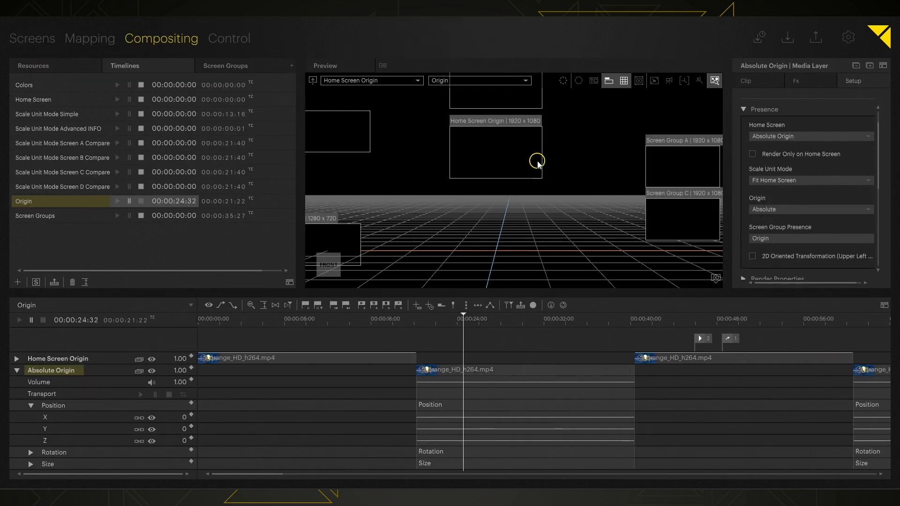
middle_click_drag(537, 161, 534, 212)
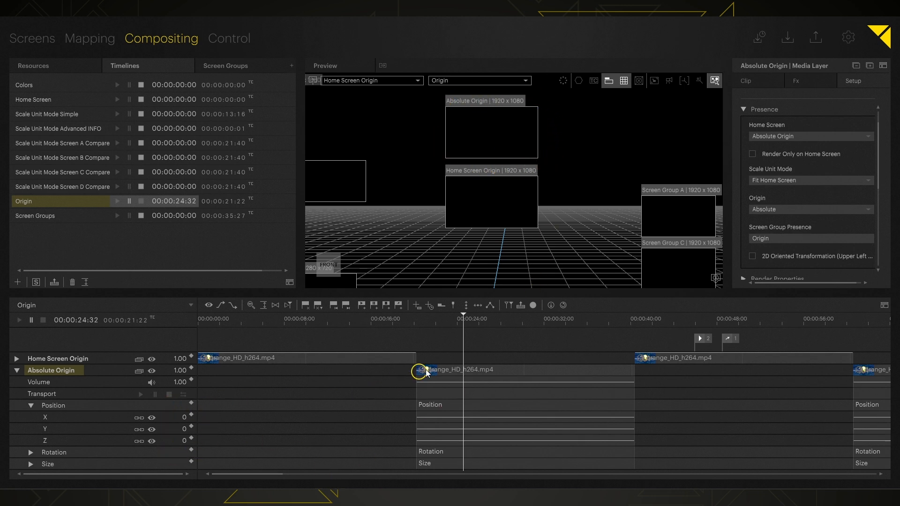
middle_click_drag(497, 269, 512, 237)
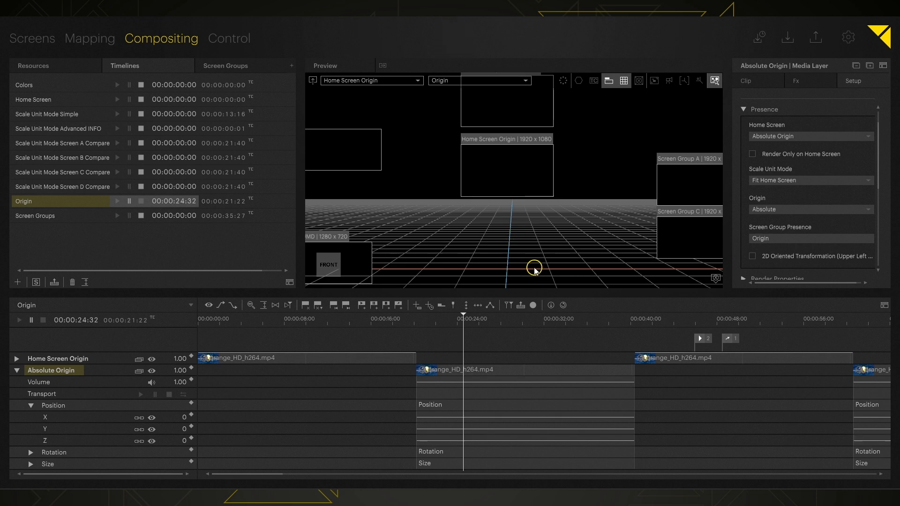
left_click(406, 82)
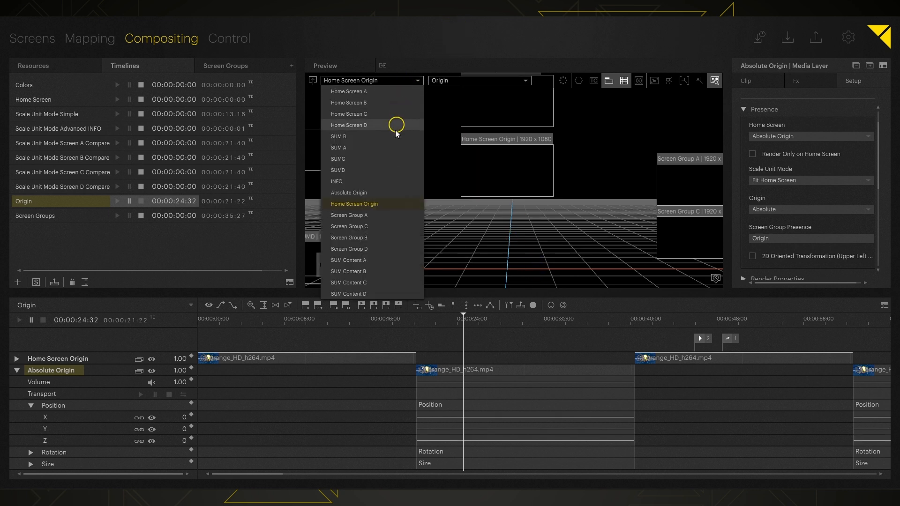
Preview the Absolute Origin screen in 2D and pan to reveal it.
left_click(370, 193)
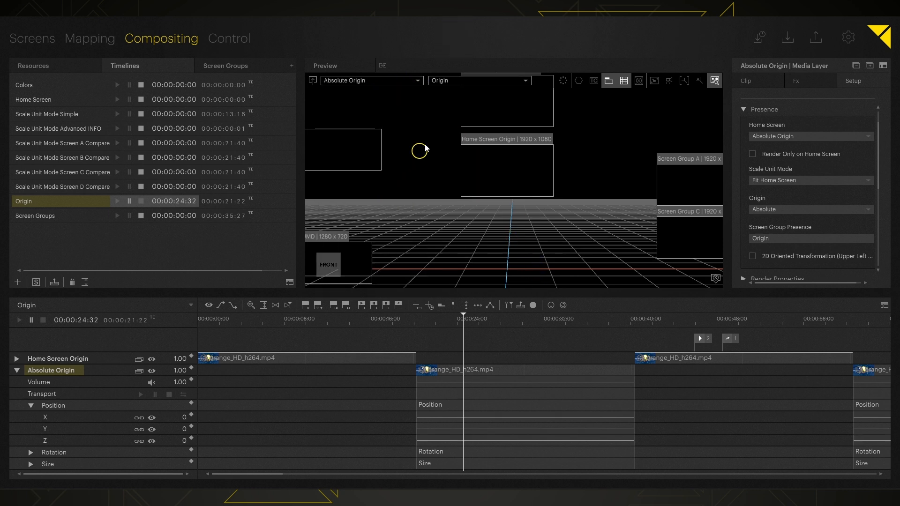
left_click(313, 82)
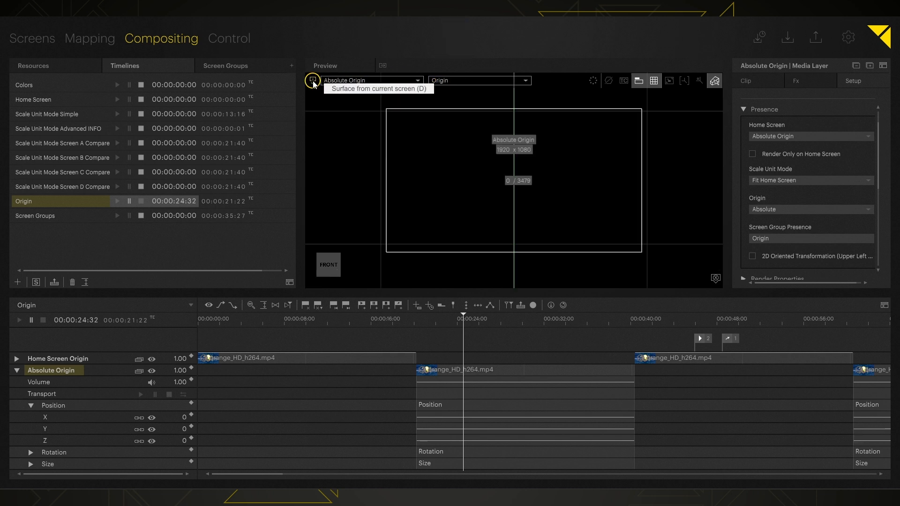
scroll(521, 207, "down", 4)
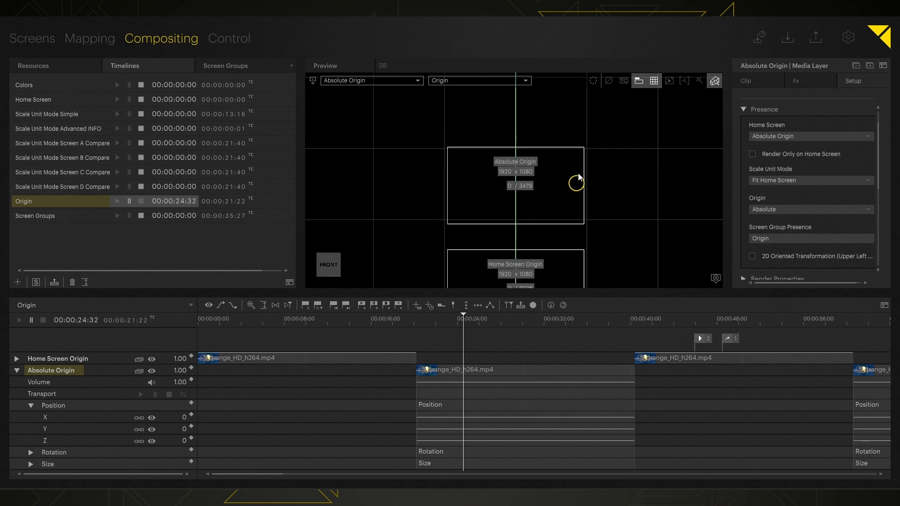
scroll(529, 233, "down", 3)
middle_click_drag(541, 264, 526, 136)
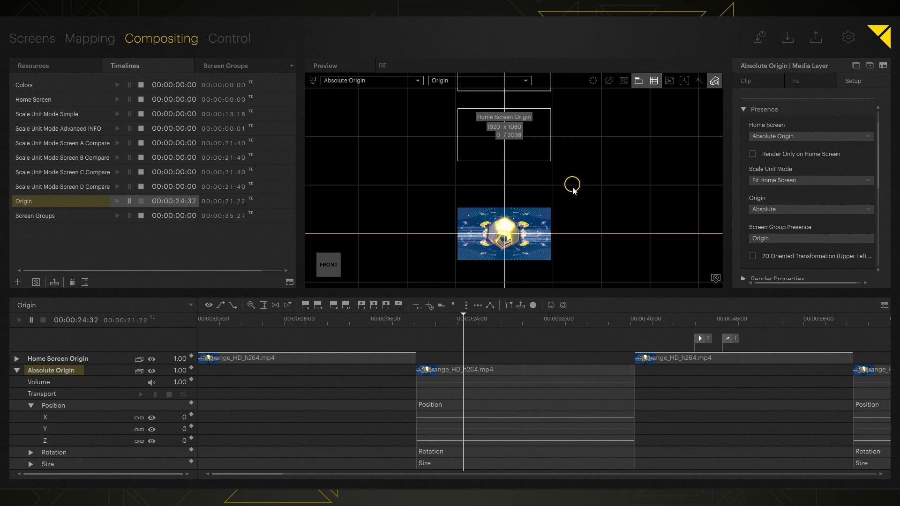
middle_click_drag(573, 188, 568, 224)
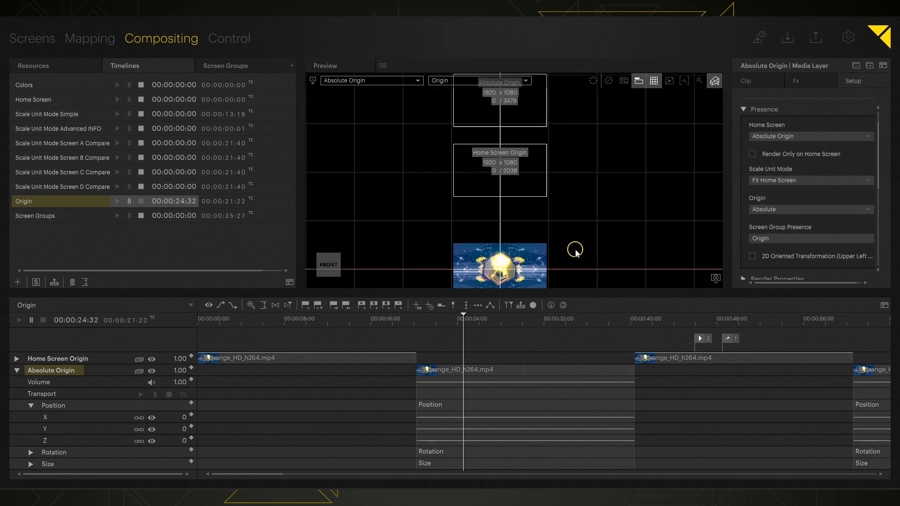
With Layers selection mode, drag the Absolute Origin media up to Y 3479 and store a keyframe.
left_click(714, 81)
left_click(720, 111)
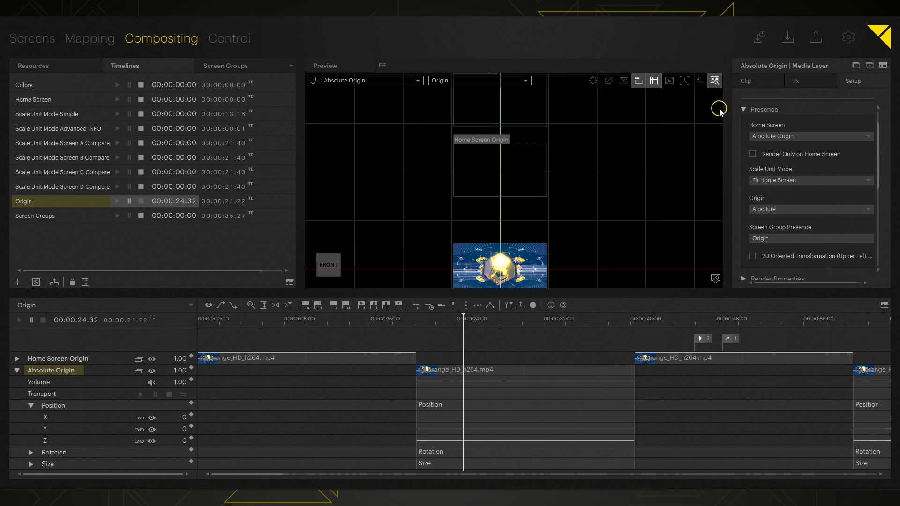
key("F4")
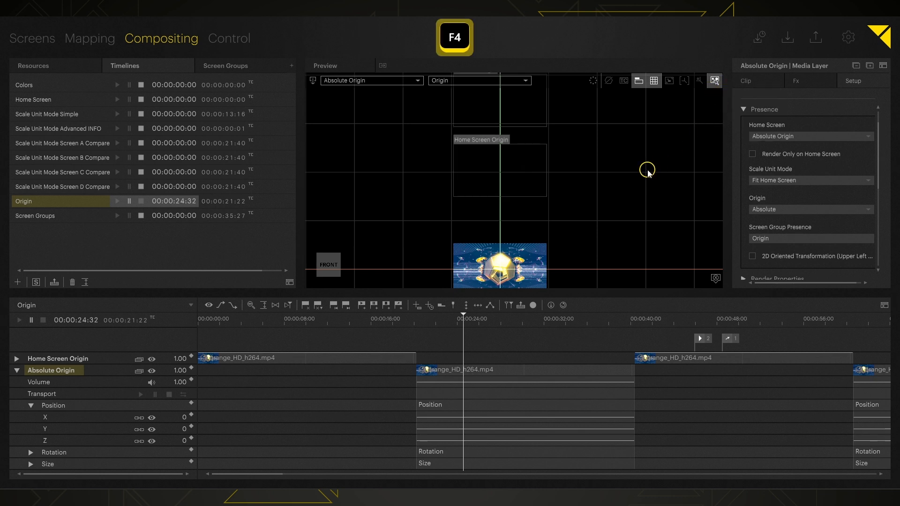
left_click(518, 276)
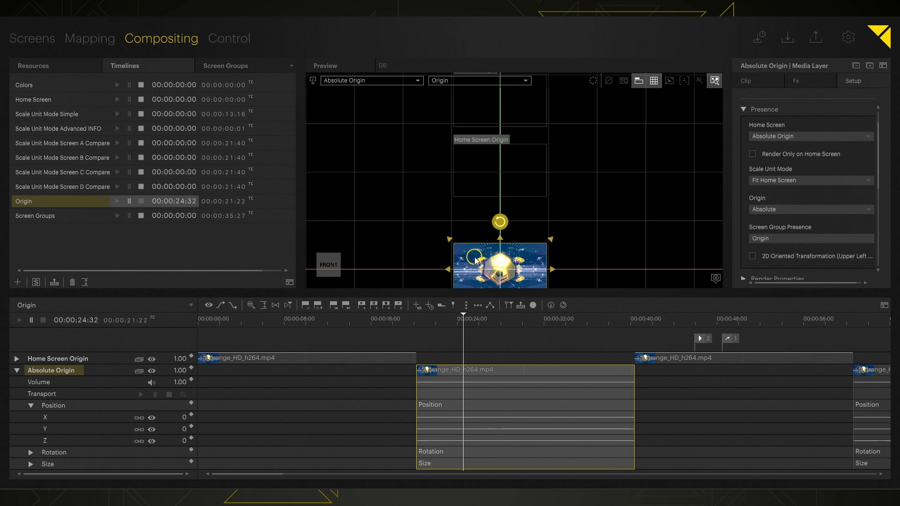
left_click_drag(471, 258, 485, 53)
middle_click_drag(630, 158, 624, 205)
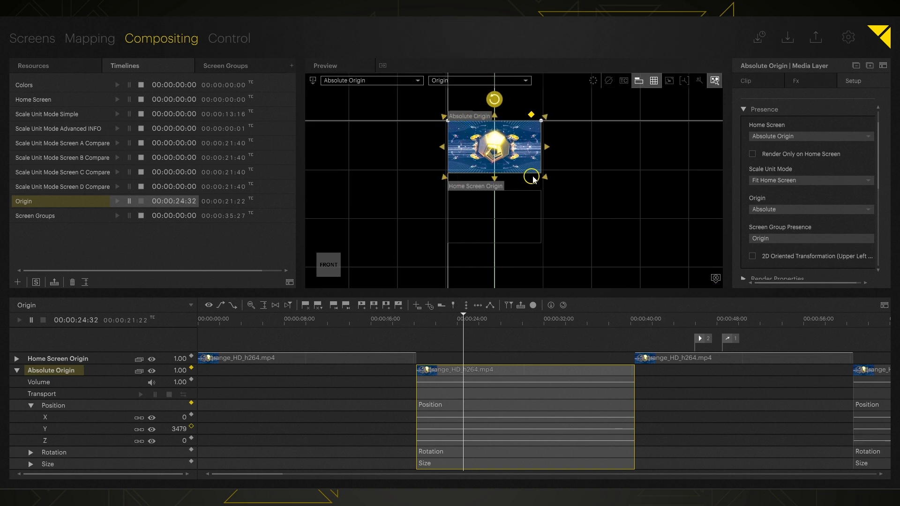
left_click(313, 81)
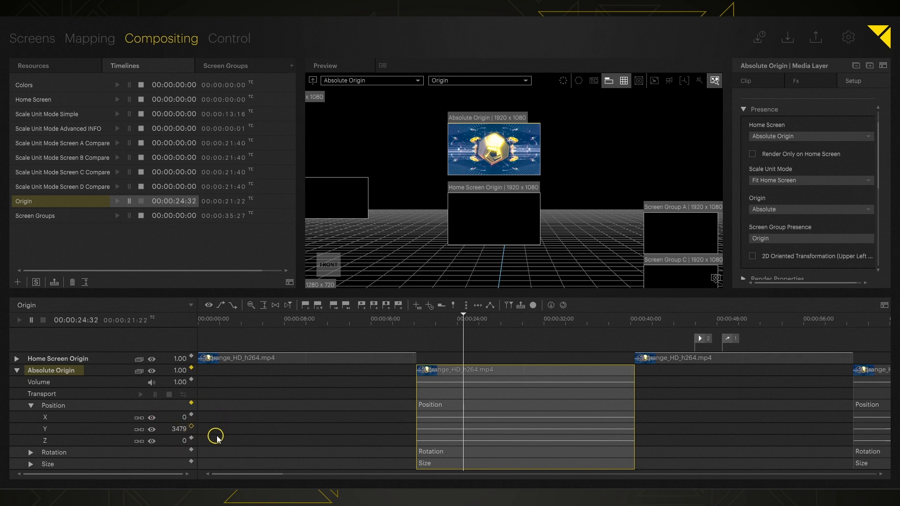
left_click(288, 433)
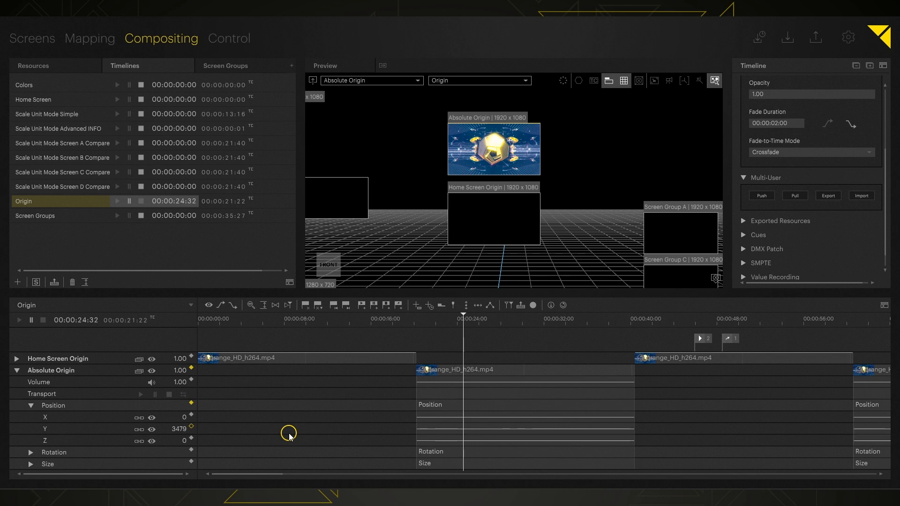
key("s")
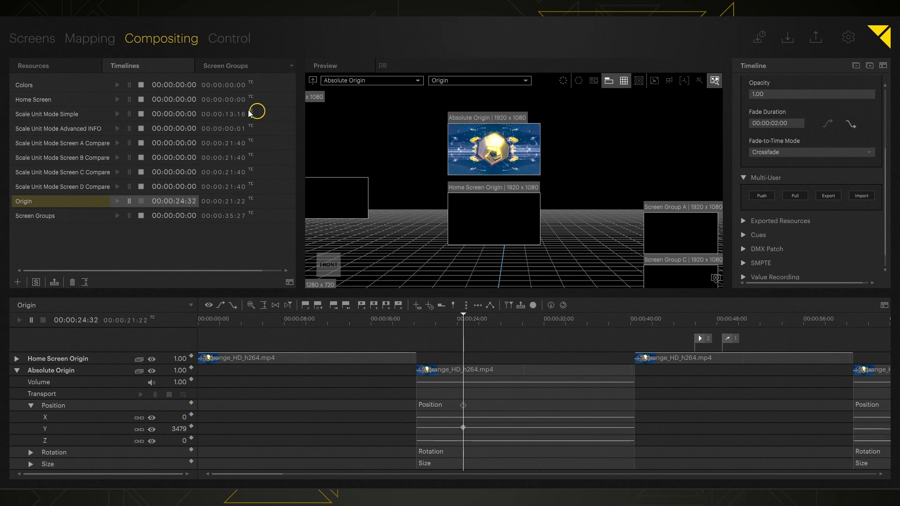
In Screens, clear the Absolute Origin display's Position Y value.
left_click(32, 38)
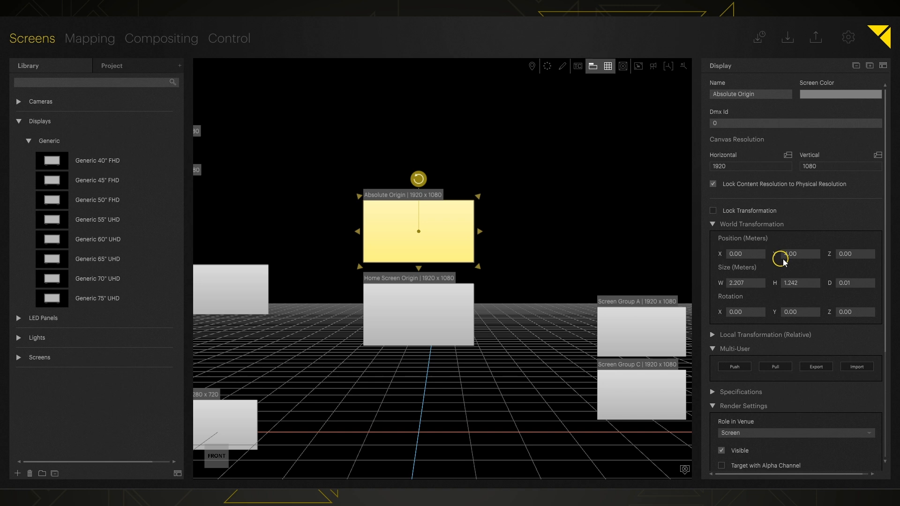
left_click(797, 253)
key("BackSpace")
Set the Absolute Origin display's Position Y to 0 and return to Compositing.
type("0")
key("Return")
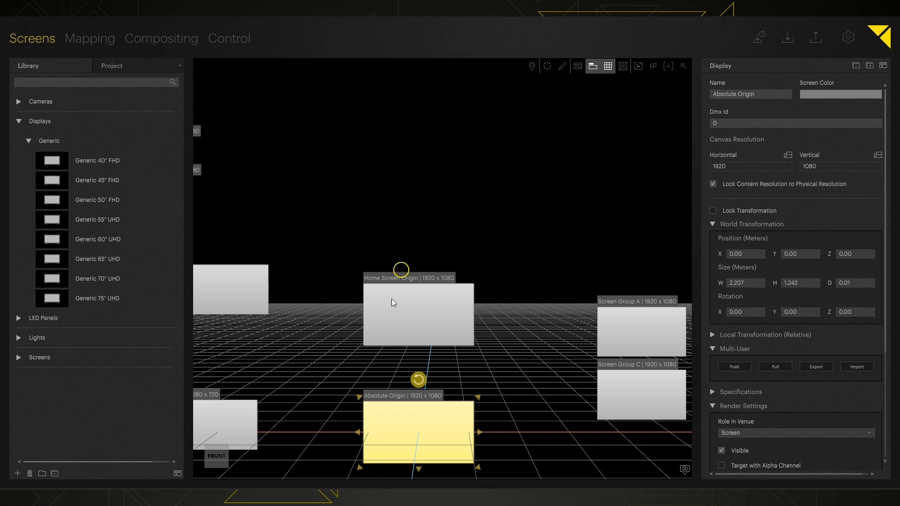
left_click(192, 44)
left_click(185, 40)
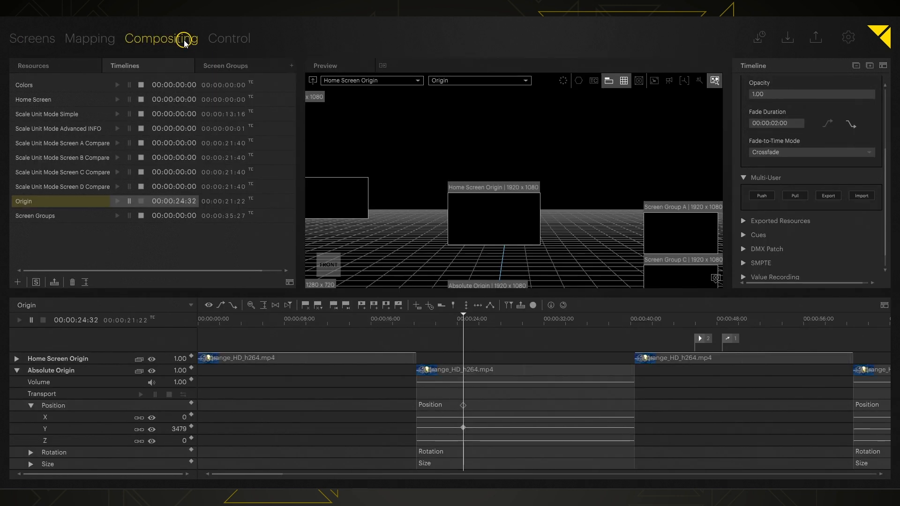
Show the Absolute Origin screen in a flat front view of the preview.
middle_click_drag(574, 253, 593, 160)
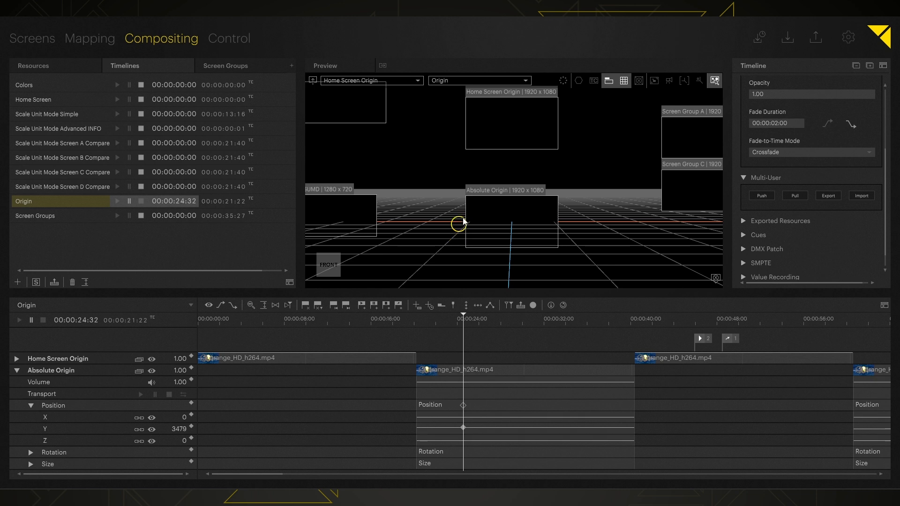
middle_click_drag(566, 169, 562, 181)
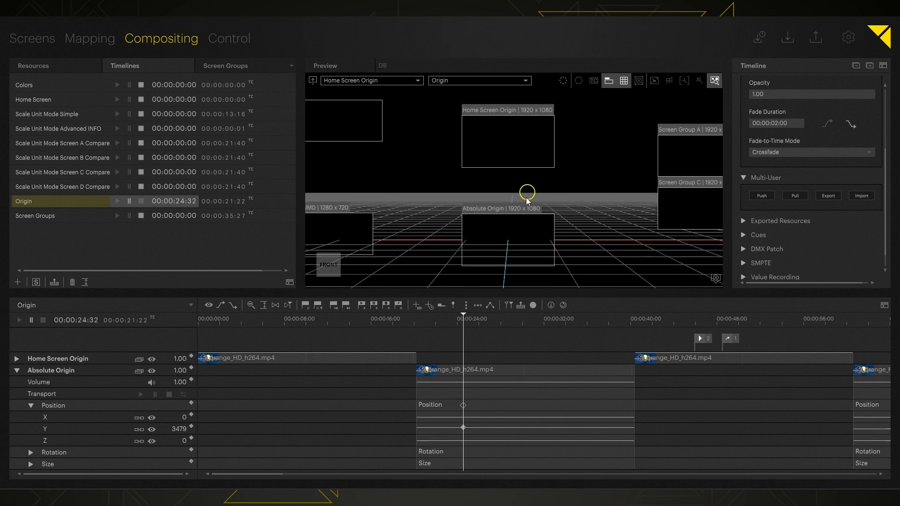
left_click(371, 82)
left_click(356, 192)
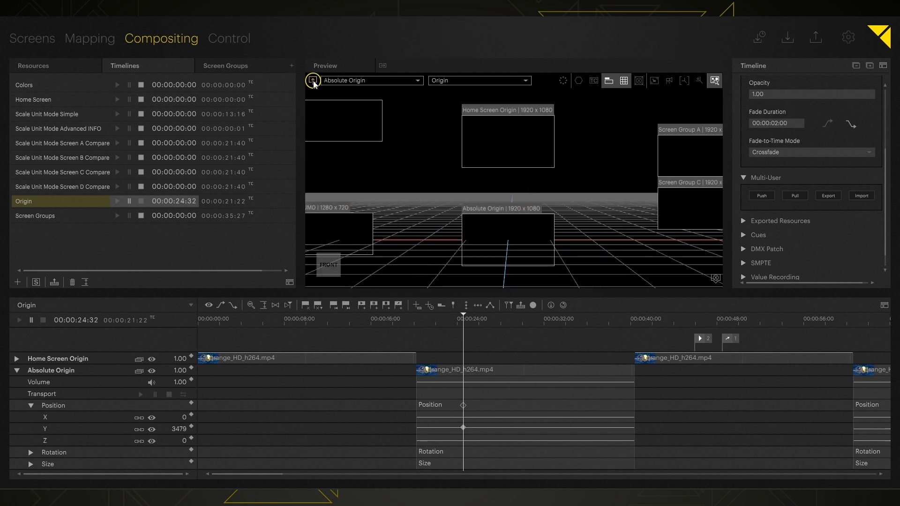
left_click(313, 81)
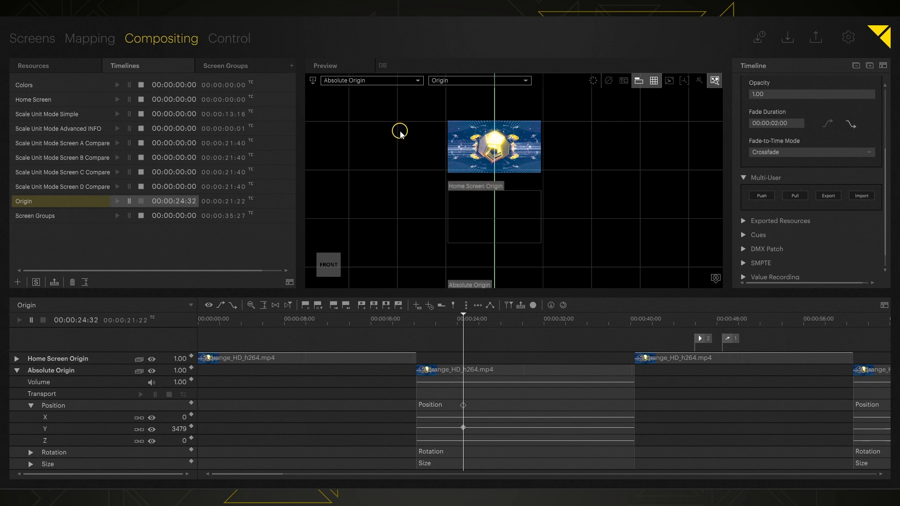
middle_click_drag(623, 256, 615, 207)
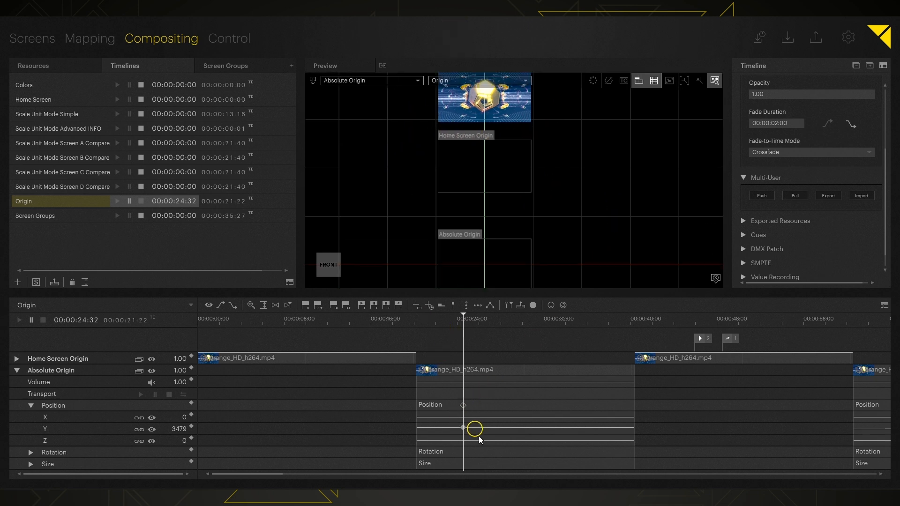
Delete the Position Y keyframe, then play the timeline from cue 2 in 3D view.
left_click(463, 427)
key("Delete")
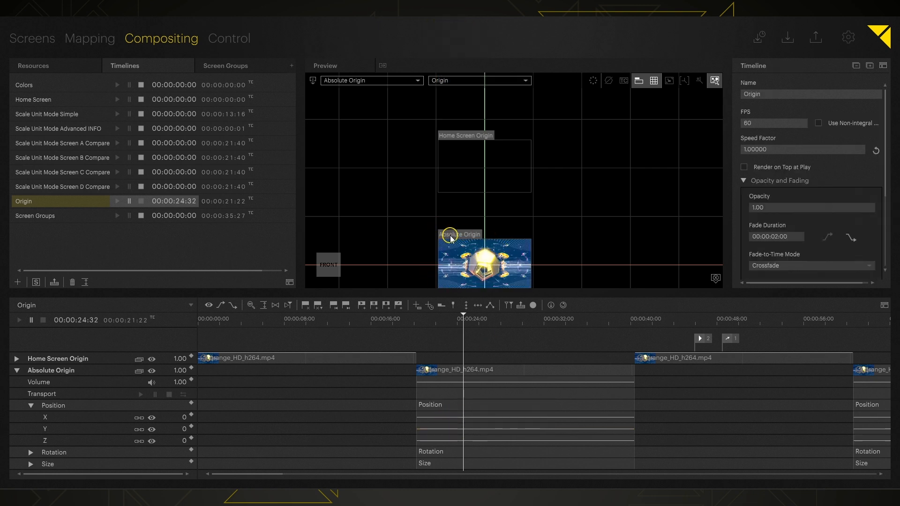
left_click(314, 81)
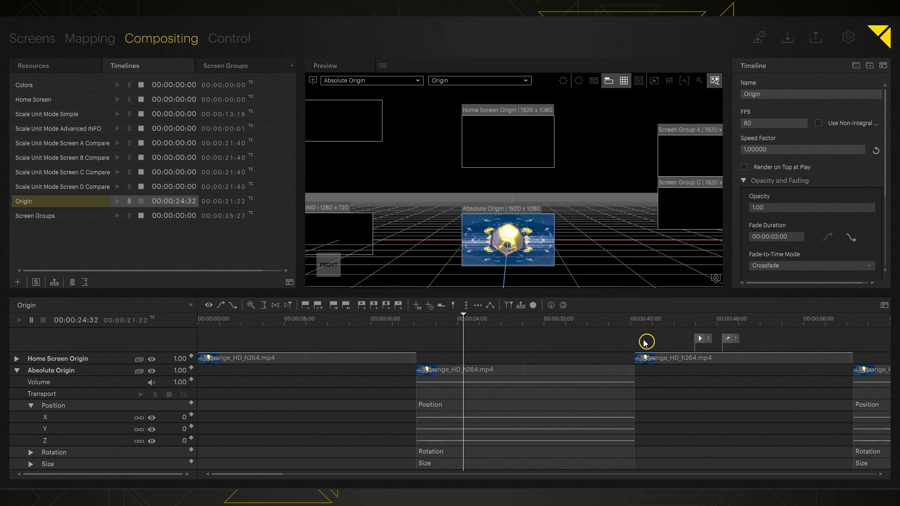
key("2")
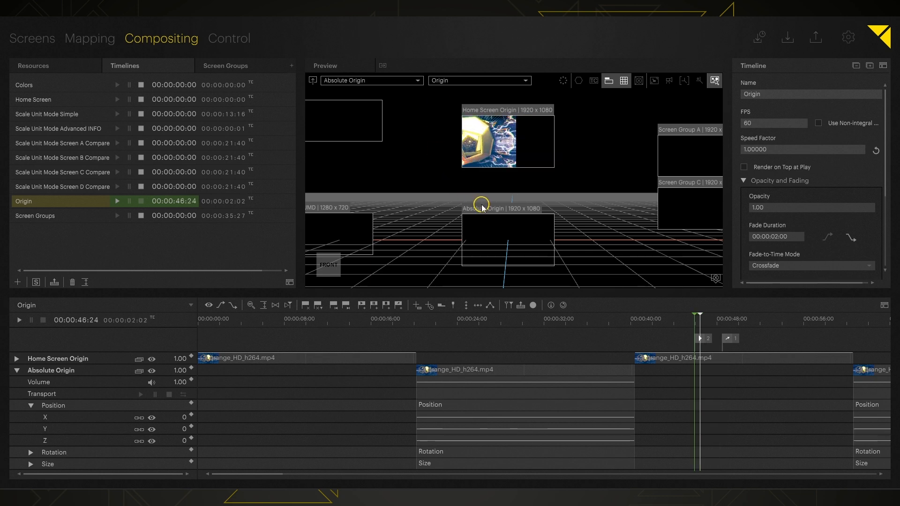
Raise the Home Screen Origin display's Position Y by +2 m.
left_click(21, 37)
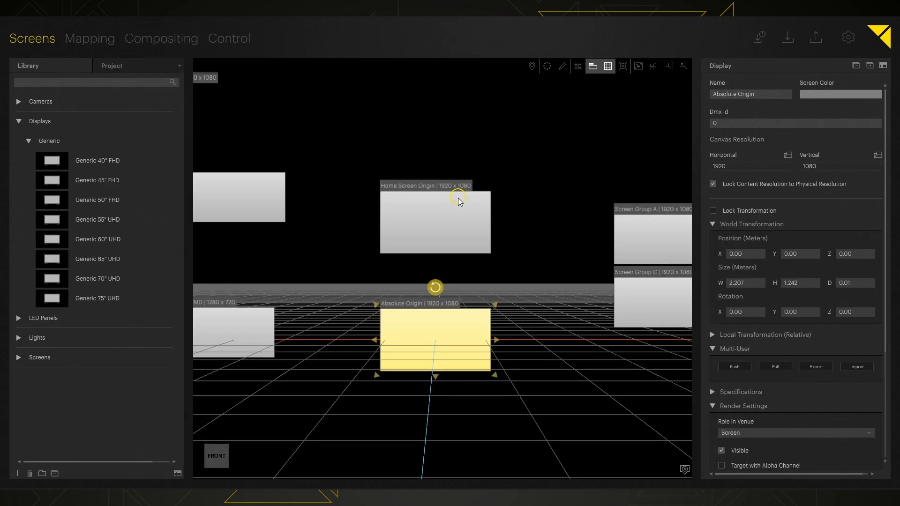
left_click(438, 223)
left_click(797, 253)
type("+2")
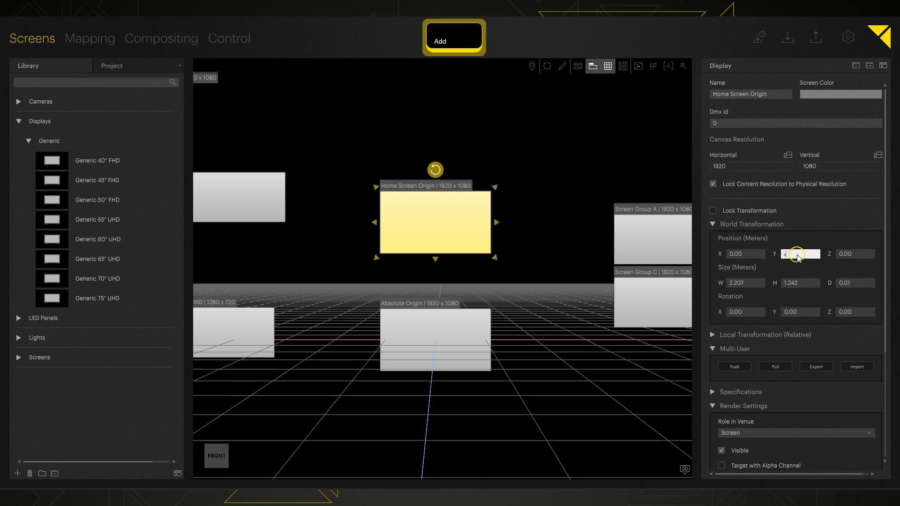
key("Return")
Back in Compositing, move the playhead to marker 3 near 1:04.
left_click(159, 42)
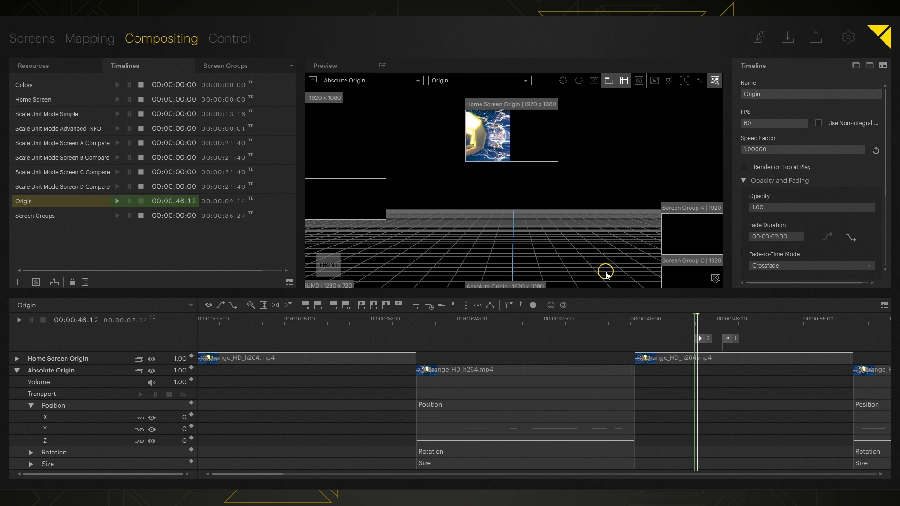
left_click_drag(603, 267, 543, 229)
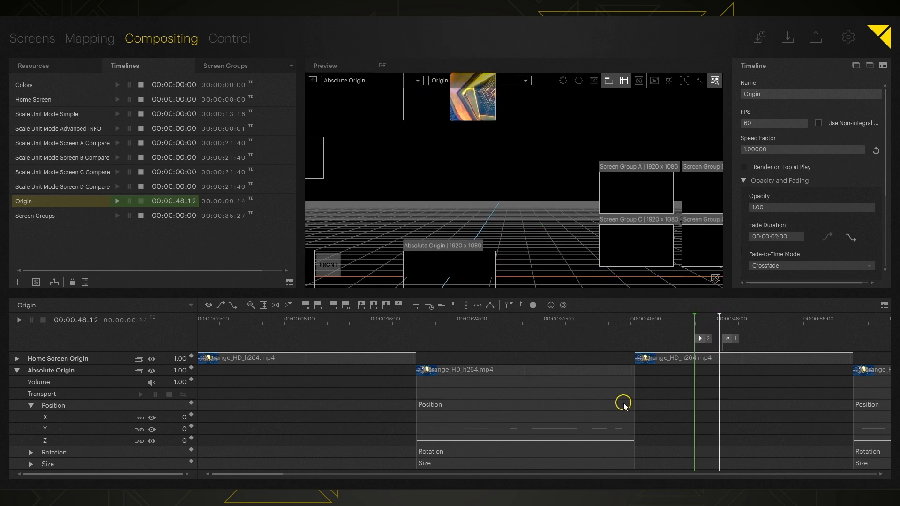
scroll(623, 402, "right", 5, "shift")
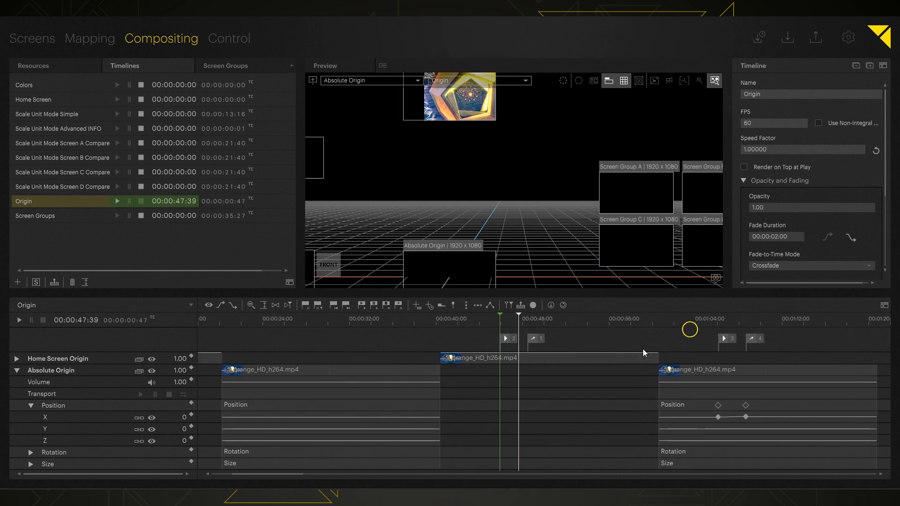
left_click(709, 321)
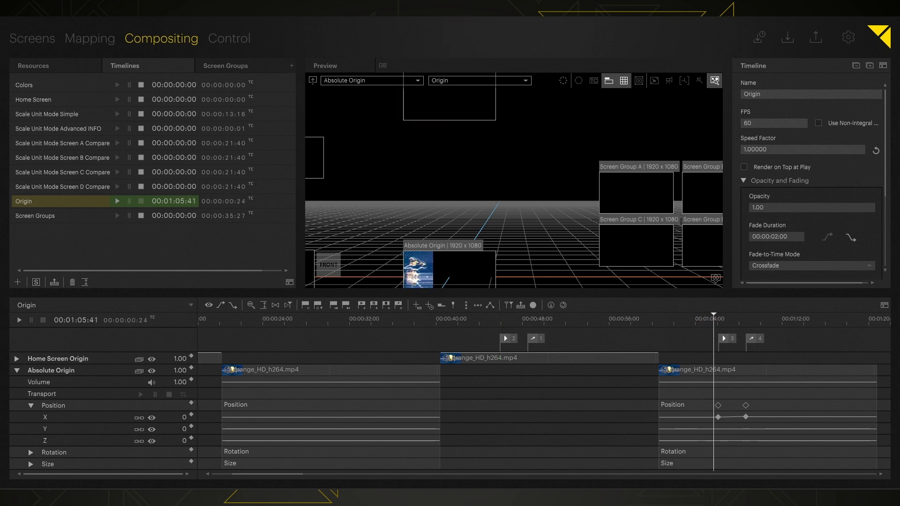
Raise the Absolute Origin display by +2 to Position Y 2.00 m.
left_click(31, 39)
left_click(409, 401)
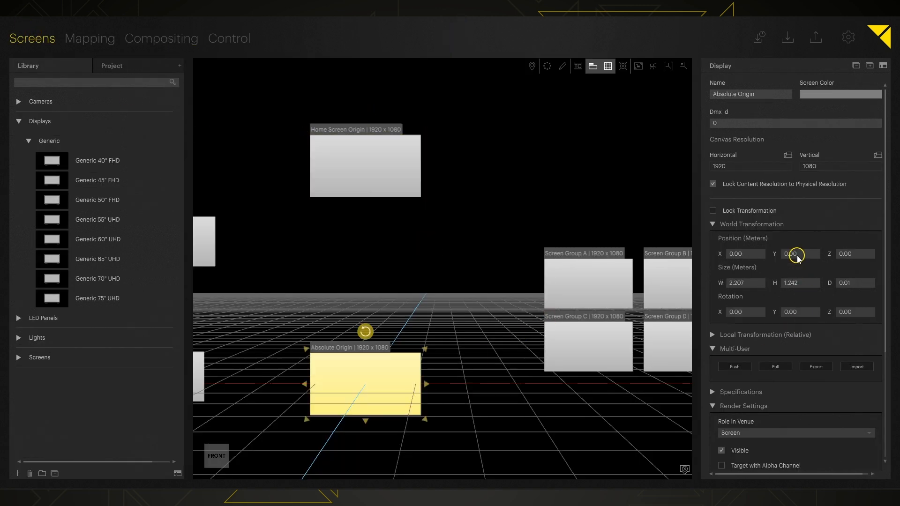
left_click(797, 255)
type("+2")
key("Return")
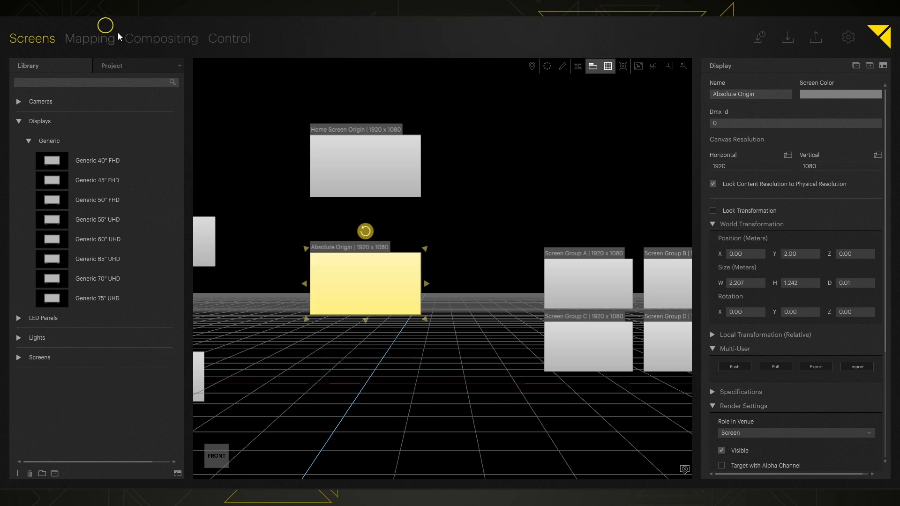
left_click(174, 39)
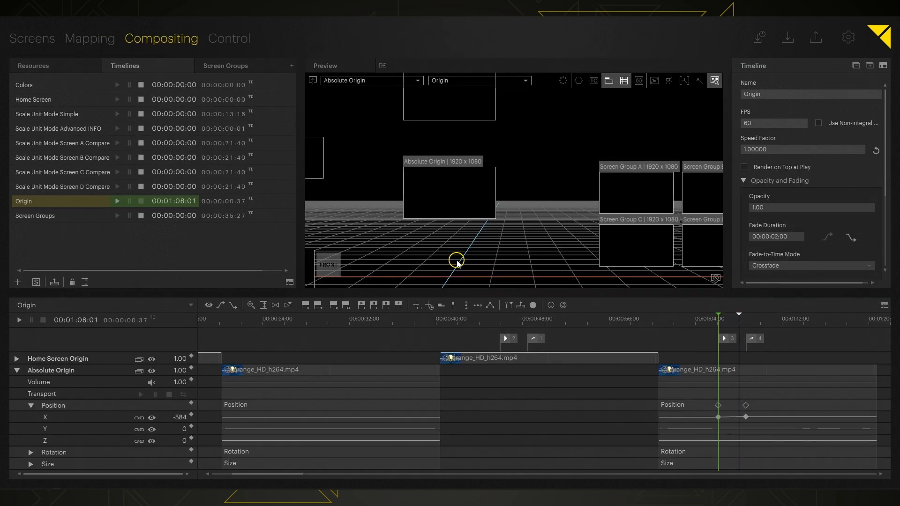
Select the Absolute Origin layer and scroll its Setup inspector to Offsets.
left_click(66, 373)
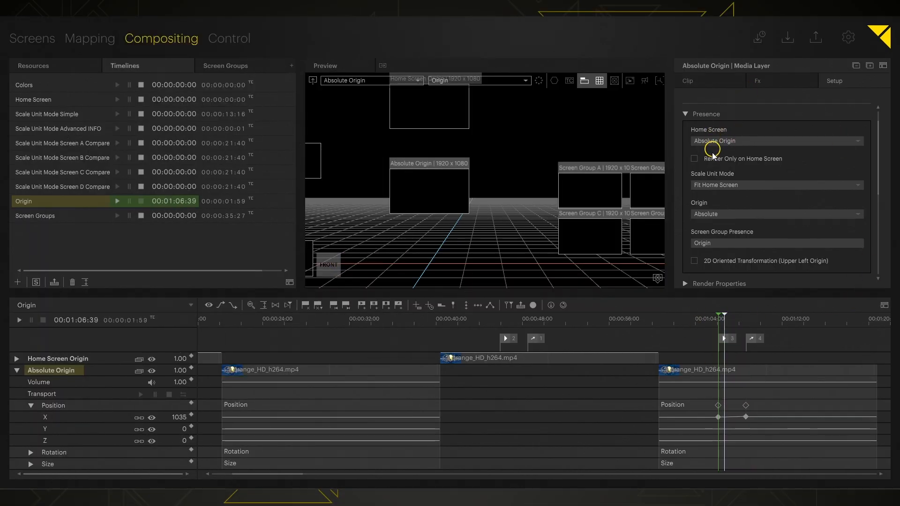
scroll(713, 164, "down", 5)
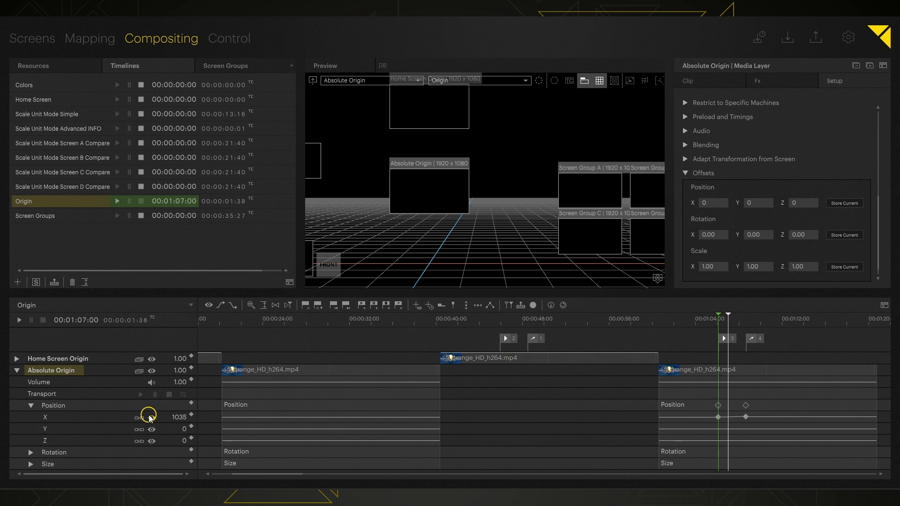
Set the Absolute Origin layer's Position Y offset to 1800.
left_click(758, 202)
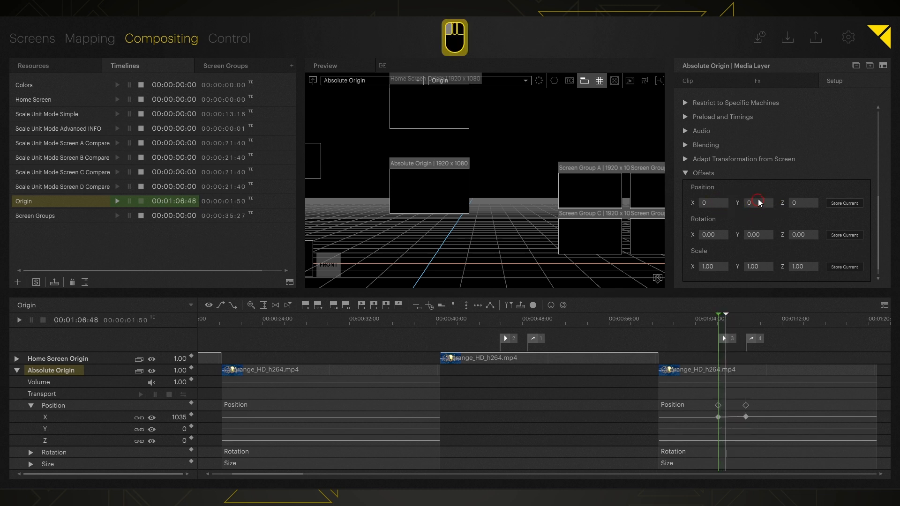
type("172")
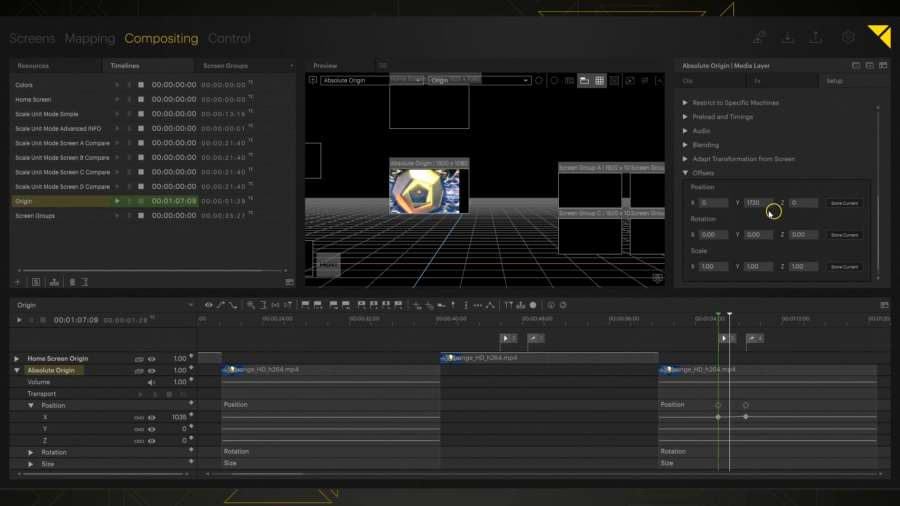
left_click_drag(756, 204, 748, 157)
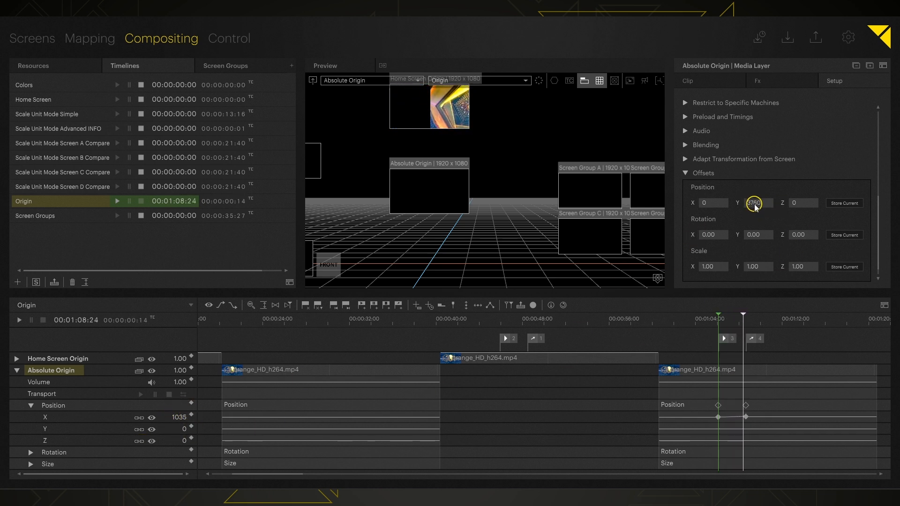
left_click_drag(753, 204, 744, 249)
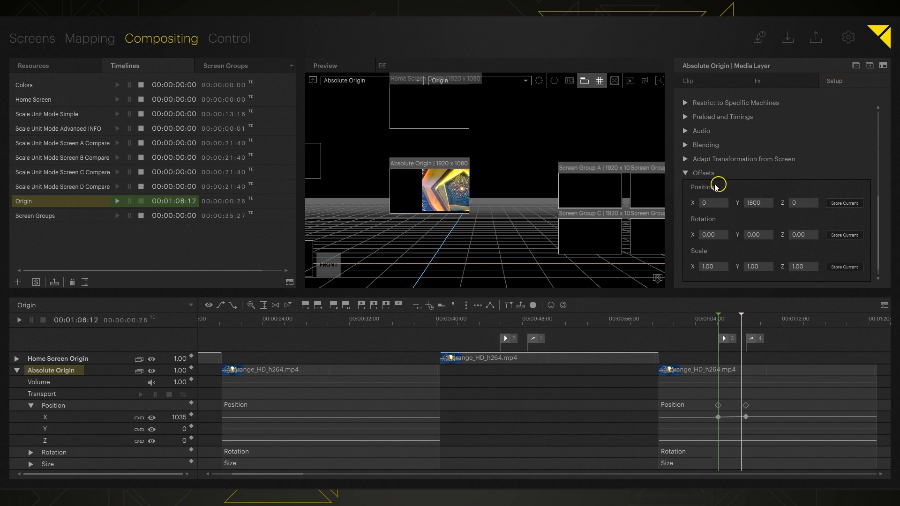
left_click(692, 214)
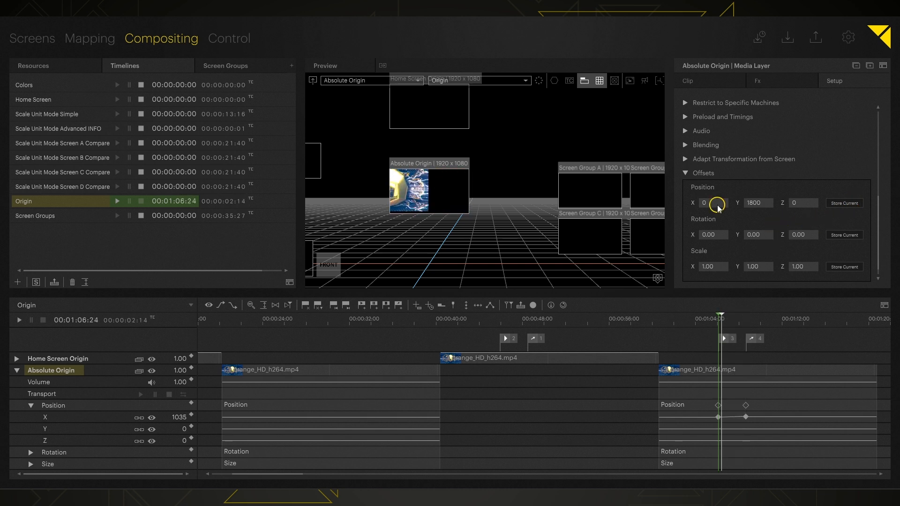
Divide the layer's Scale X and Y by 4 to get 0.25.
left_click(714, 267)
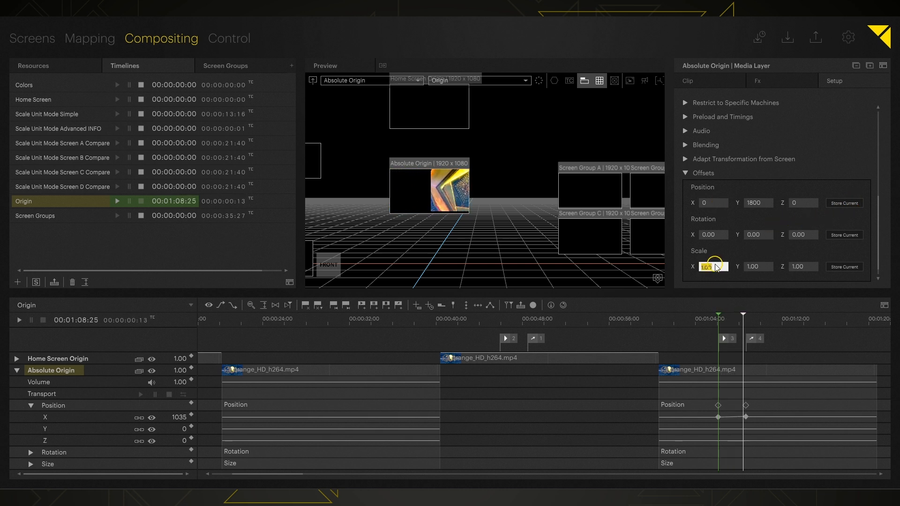
type("/4")
key("Tab")
type("/4")
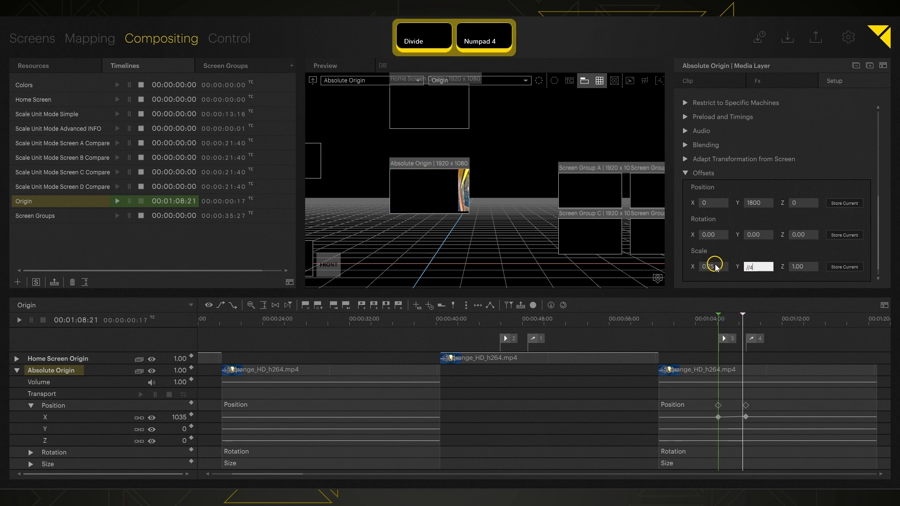
key("Return")
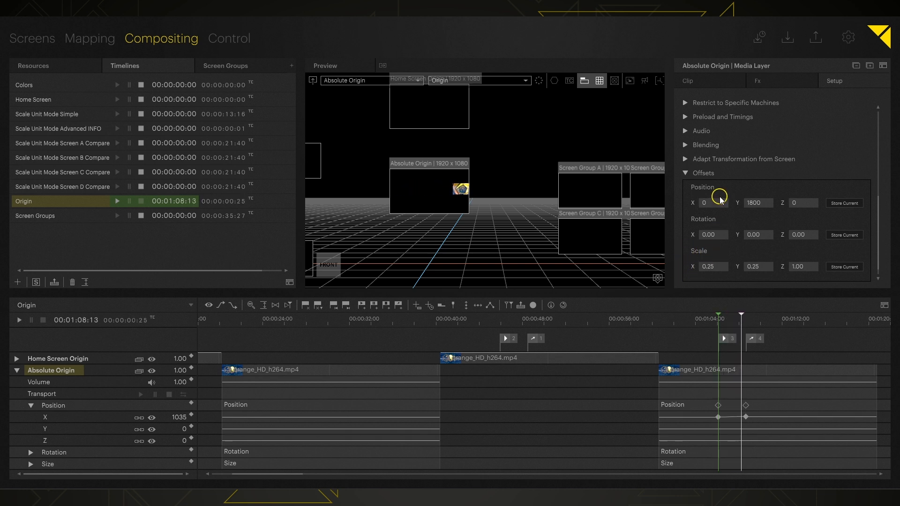
Scrub the position offsets to X 480 and Y 2020, checking playback from about 30 s.
left_click_drag(720, 197, 720, 199)
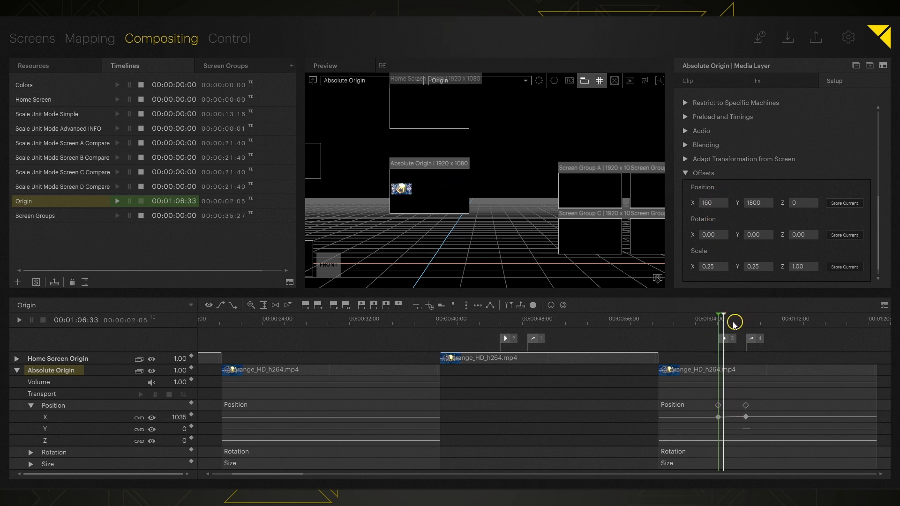
left_click(317, 318)
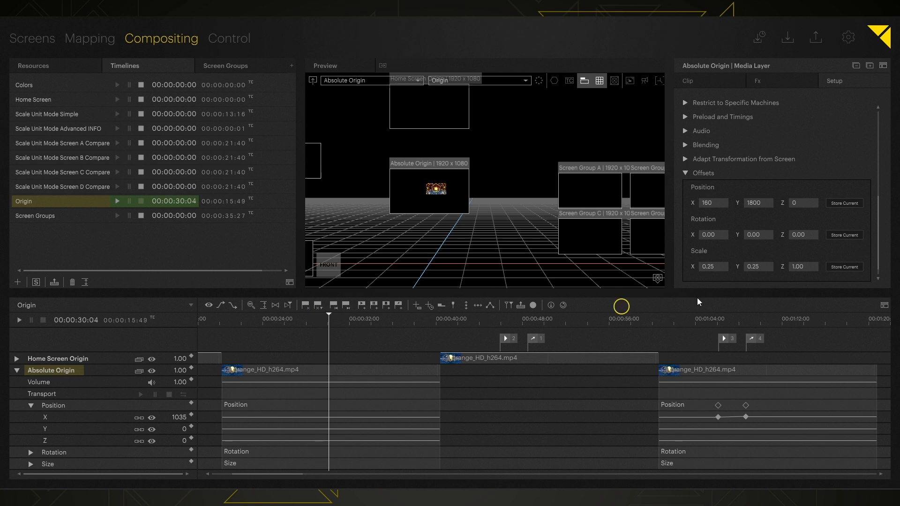
left_click_drag(706, 203, 751, 199)
key("space")
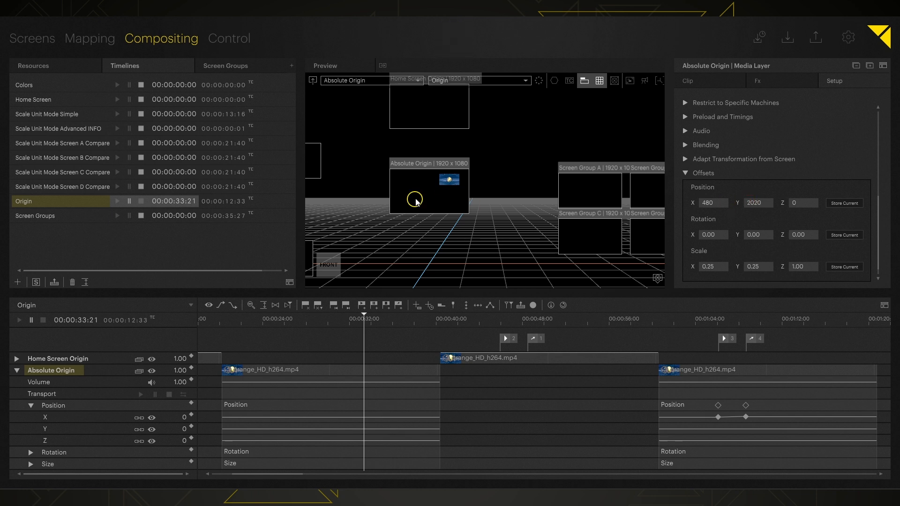
scroll(425, 197, "up", 1)
scroll(425, 197, "up", 3)
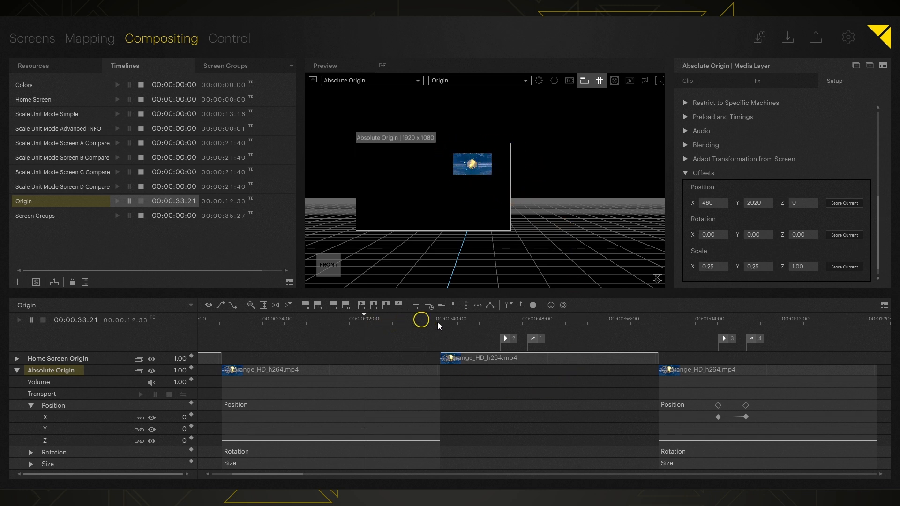
Drop Austria.mp4 from Resources after the last clip on Absolute Origin, near 01:28.
scroll(460, 382, "down", 1, "ctrl")
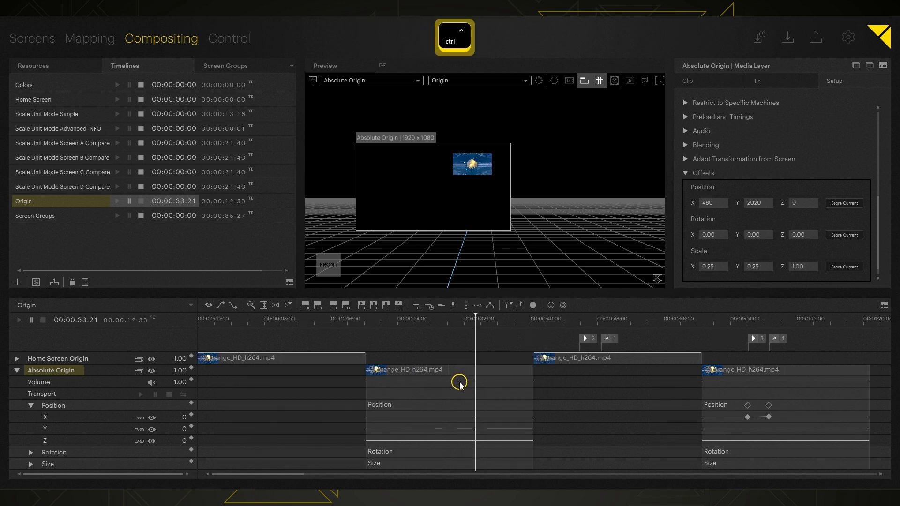
scroll(461, 382, "down", 1, "ctrl")
left_click(60, 66)
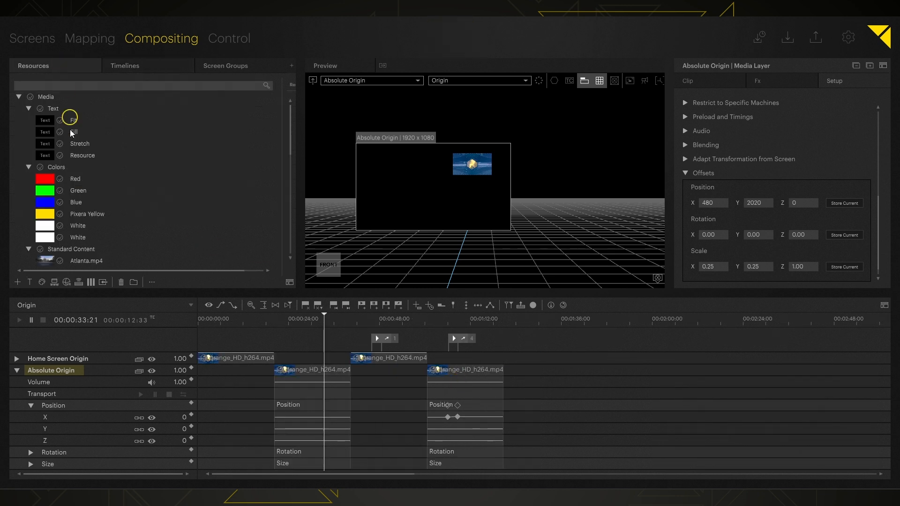
scroll(83, 199, "down", 2)
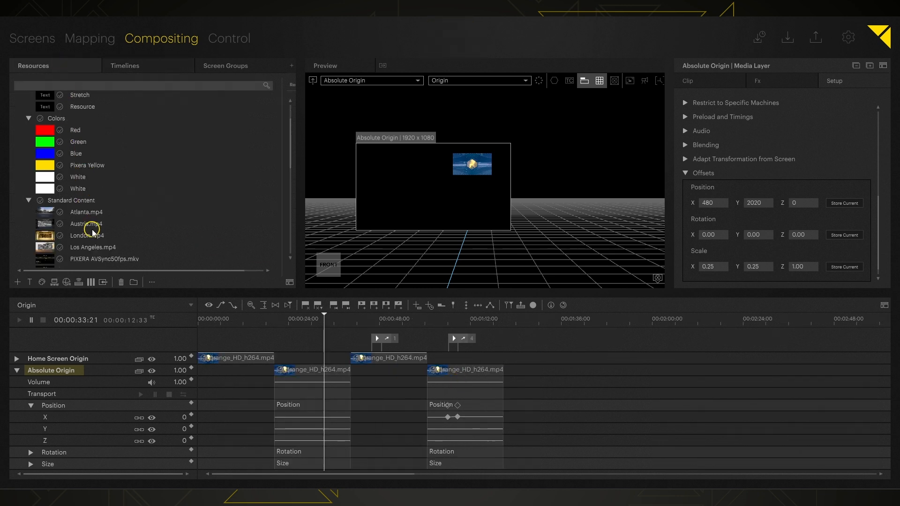
left_click_drag(84, 225, 584, 372)
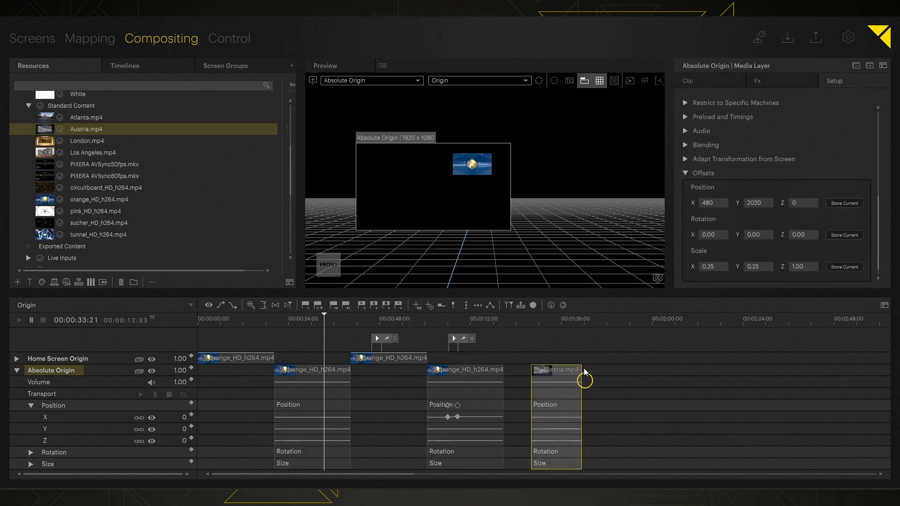
left_click(545, 322)
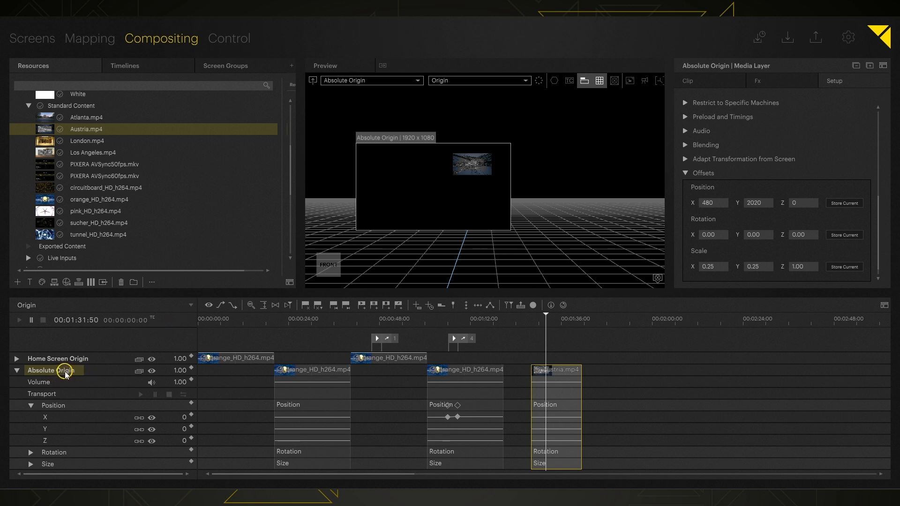
Show Clip details for the first orange_HD_h264.mp4 clip (10 s, 60 fps, 1280x720).
scroll(784, 209, "up", 5)
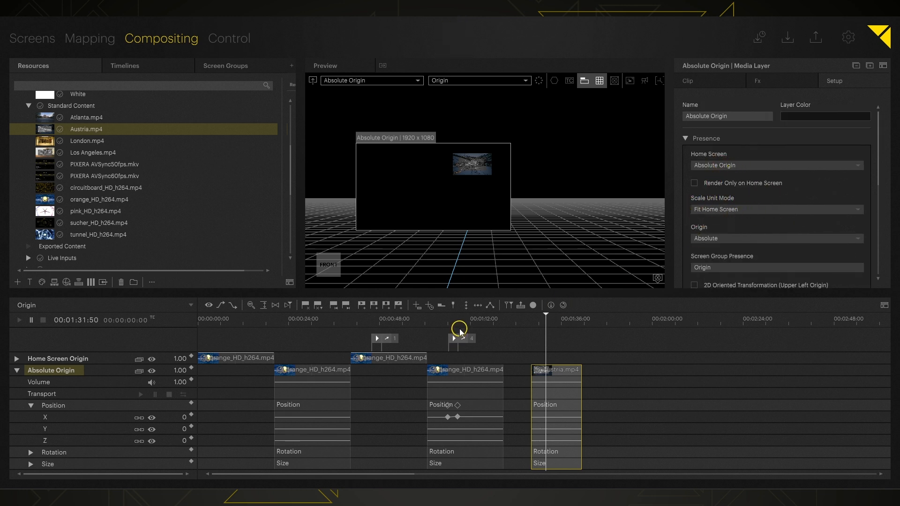
left_click(697, 80)
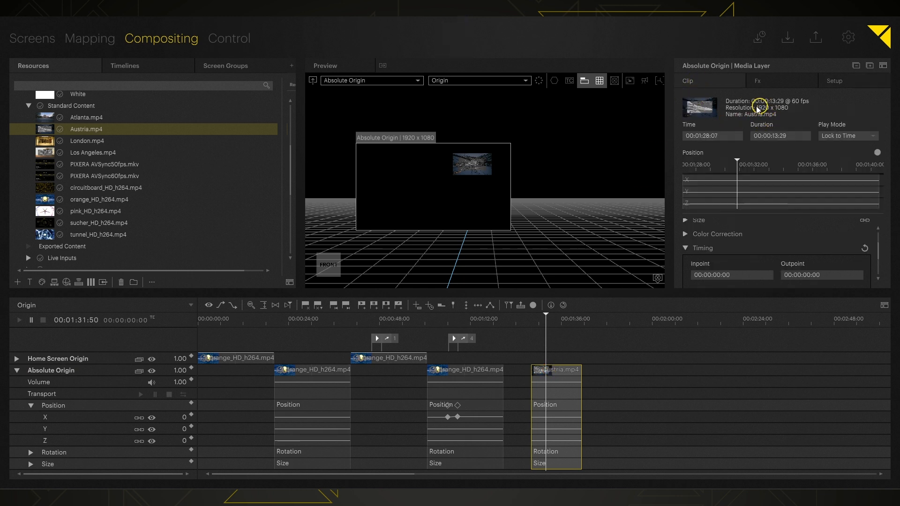
left_click(328, 373)
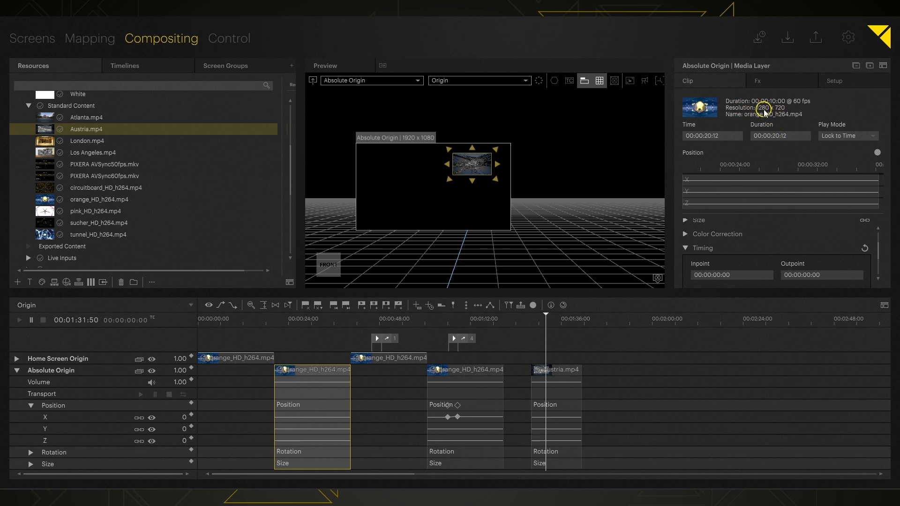
Try Resource Resolution as Absolute Origin's Scale Unit Mode and preview the orange and Austria clips.
left_click(835, 78)
left_click(722, 209)
left_click(712, 255)
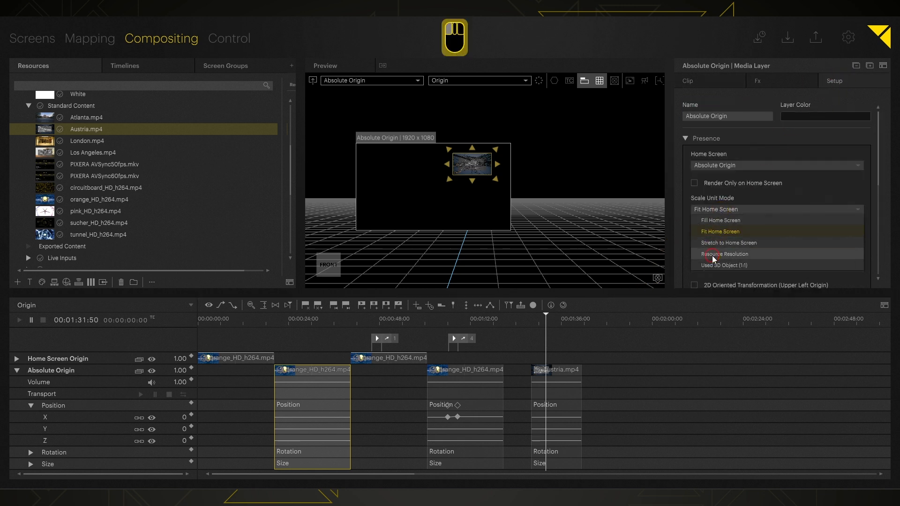
left_click(301, 324)
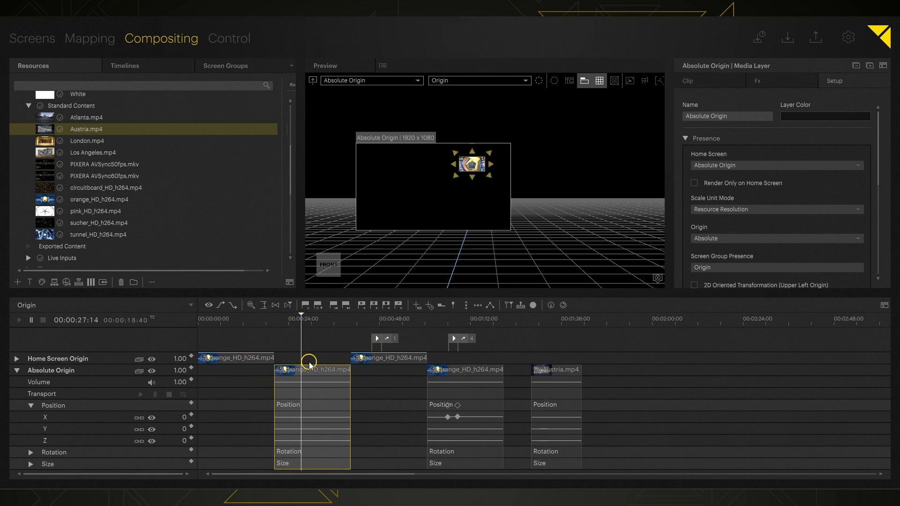
left_click(546, 322)
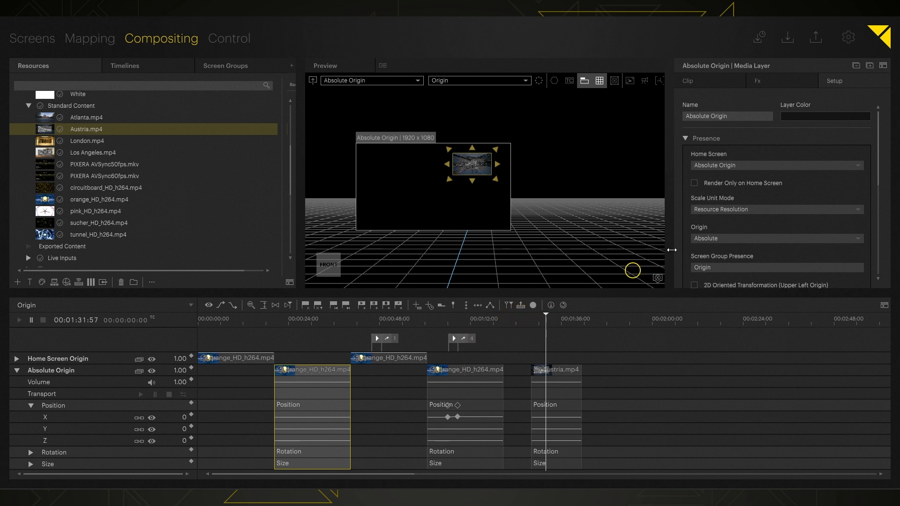
scroll(763, 209, "down", 5)
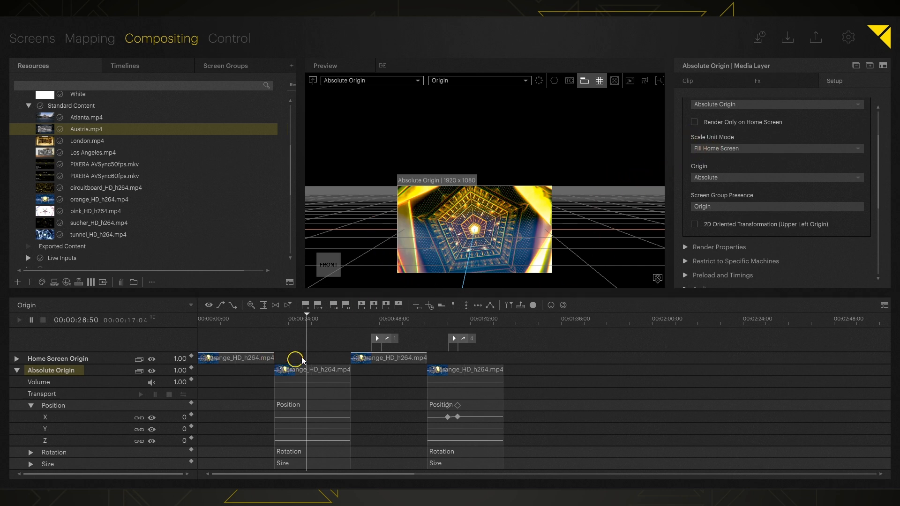
Set the Absolute Origin display's World Transformation Position Y to 2 in the Screens workspace.
scroll(715, 243, "down", 3)
left_click(706, 239)
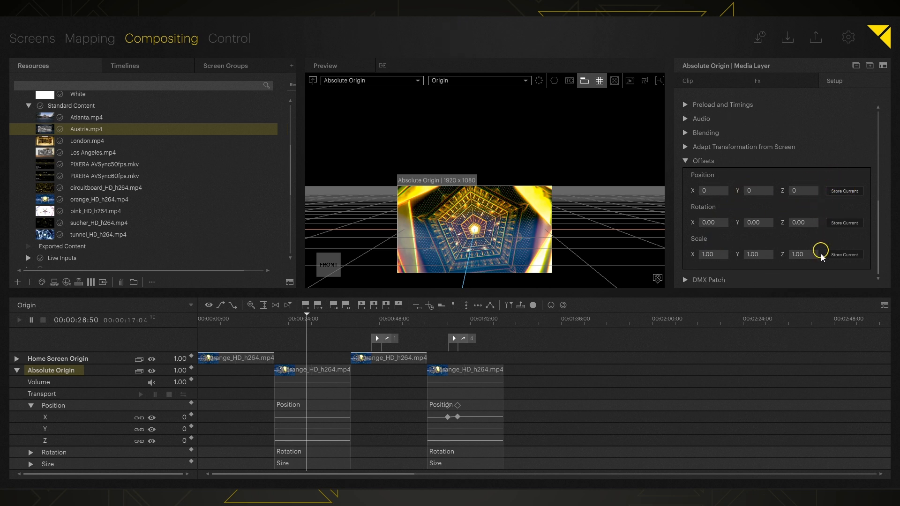
left_click(32, 39)
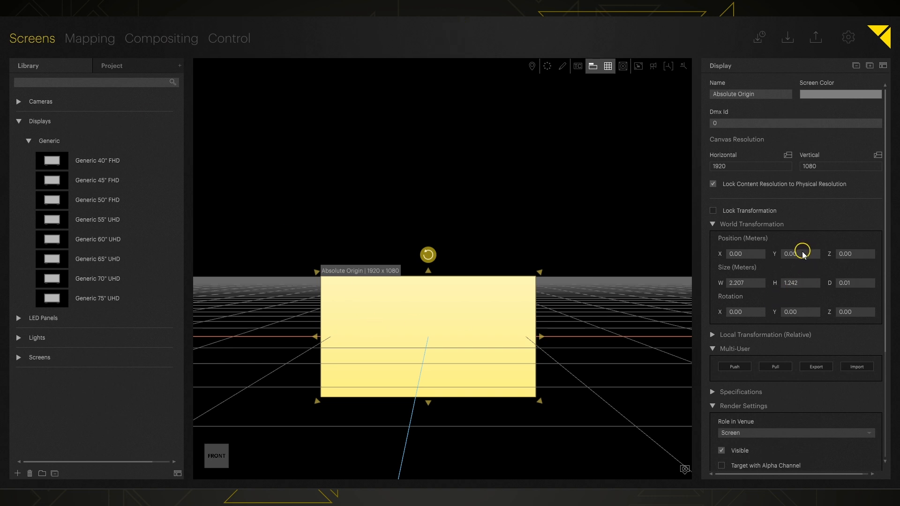
type("2")
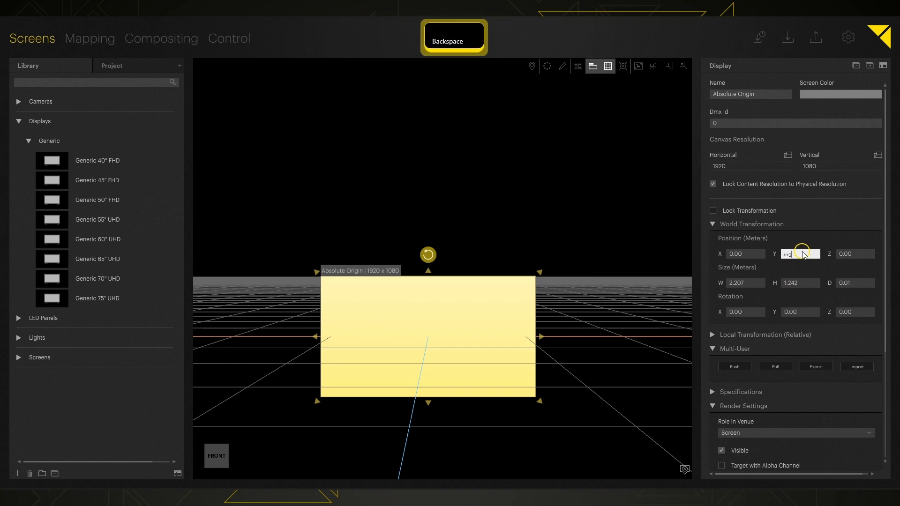
key("Return")
In a flat front preview, drag the tunnel clip upward and shrink it by its corner handle.
left_click(167, 41)
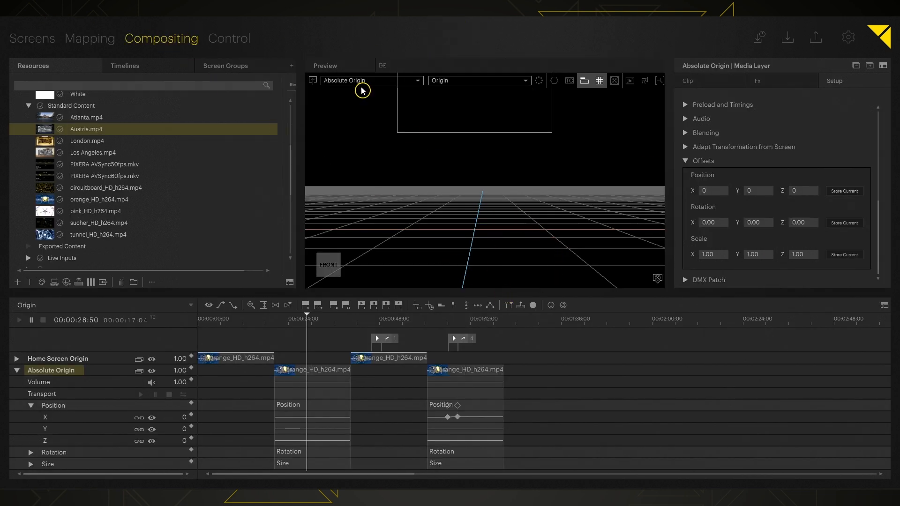
left_click(315, 82)
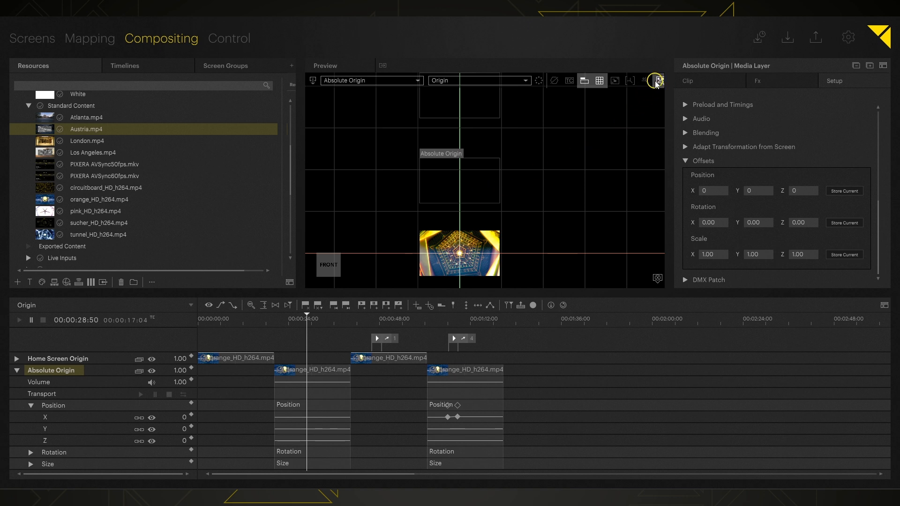
left_click(440, 259)
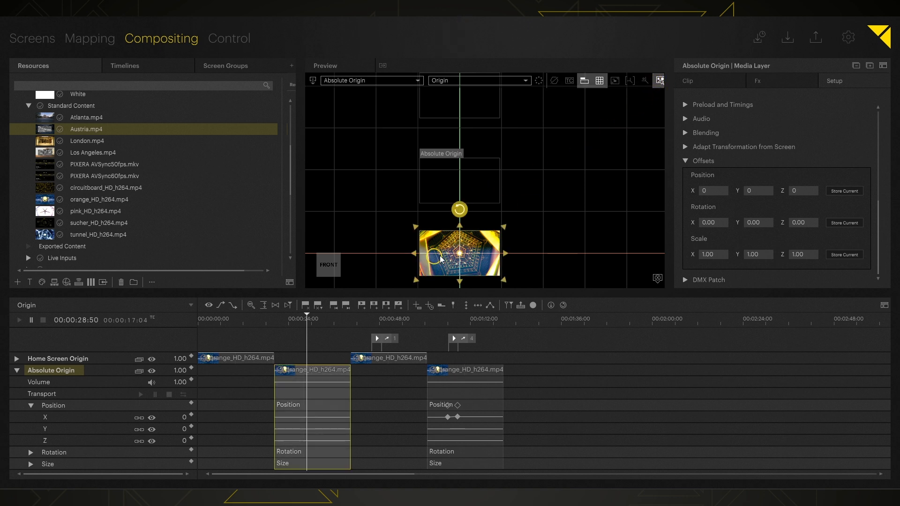
left_click_drag(426, 249, 430, 173)
left_click_drag(508, 156, 473, 176)
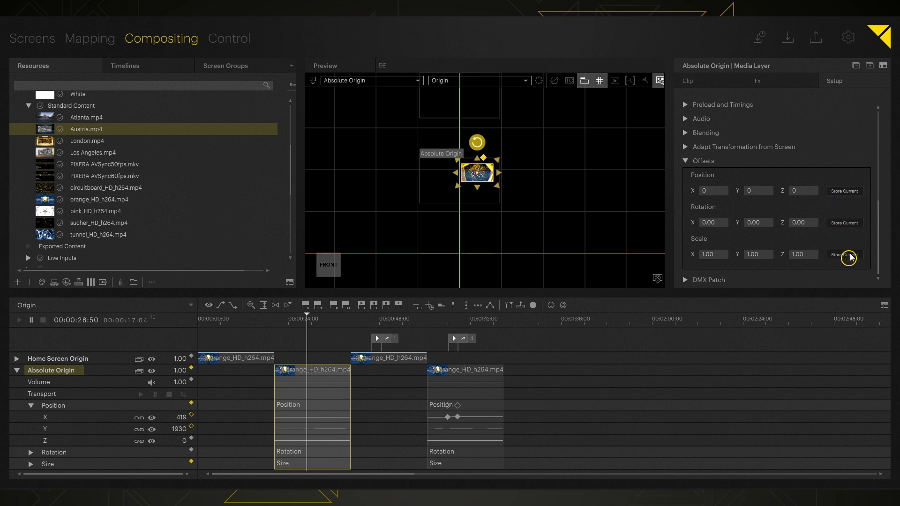
left_click(842, 191)
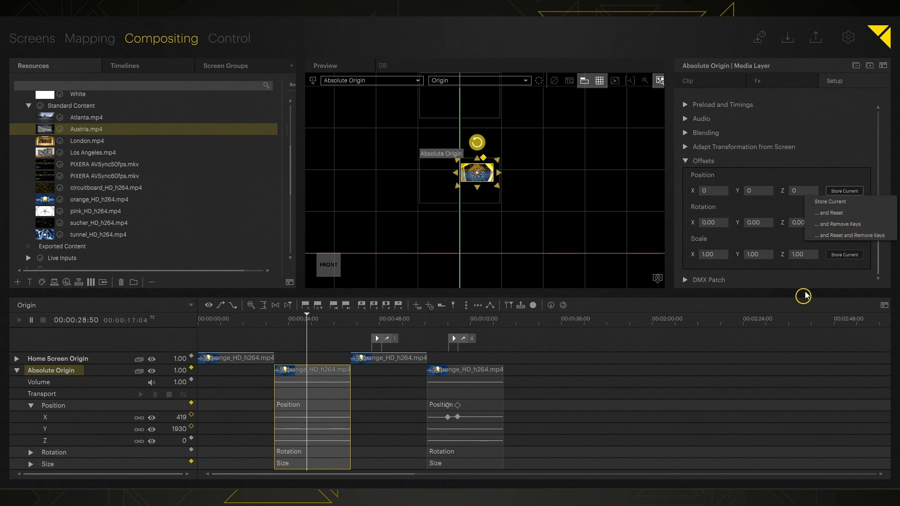
Store the current position X 419, Y 1930 as the Absolute Origin layer's position offset.
left_click(839, 207)
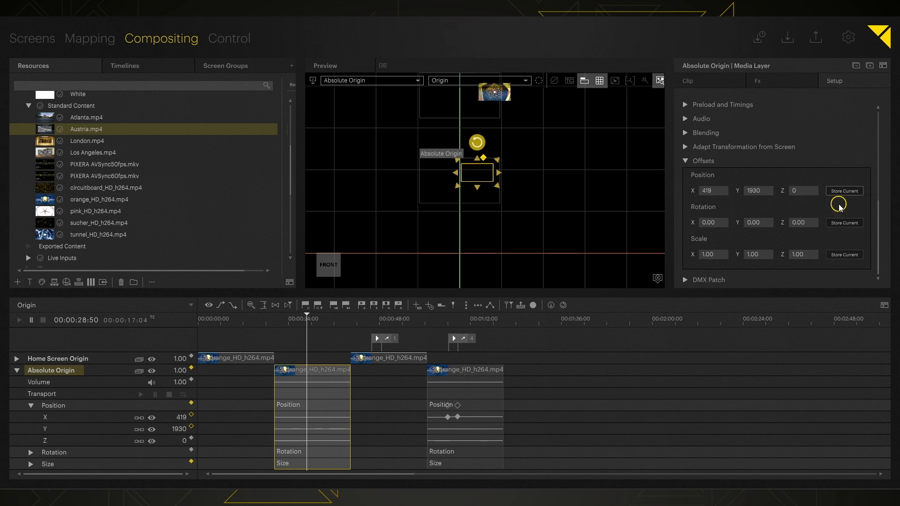
left_click(524, 125)
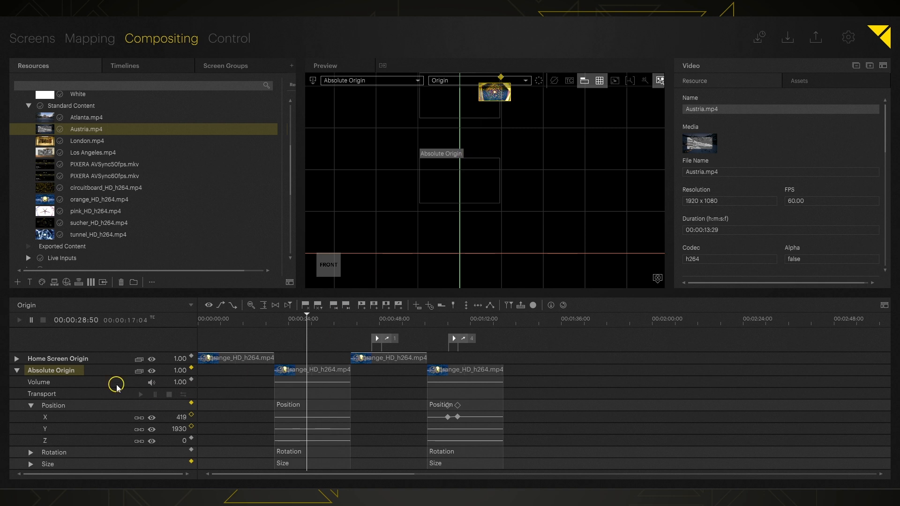
left_click(77, 372)
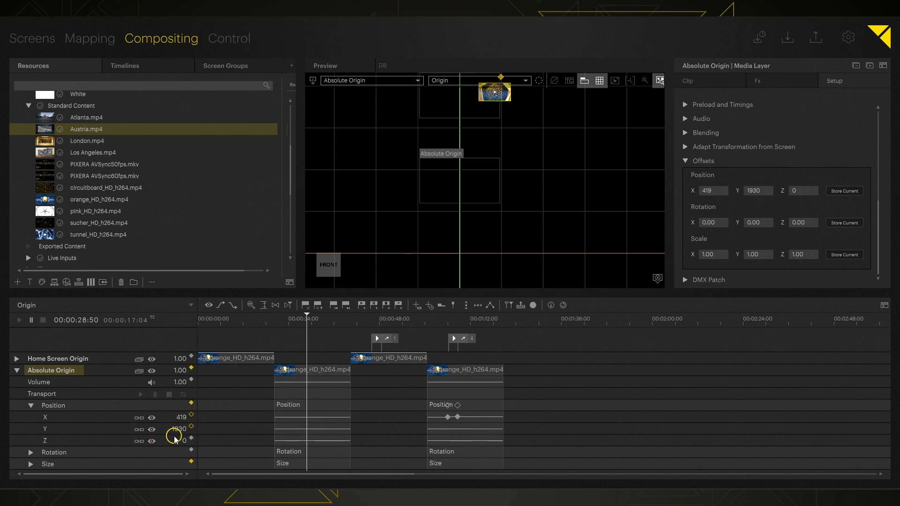
Store the layer size as a 0.40 scale offset and reset Size to 1920 × 1080.
left_click(63, 464)
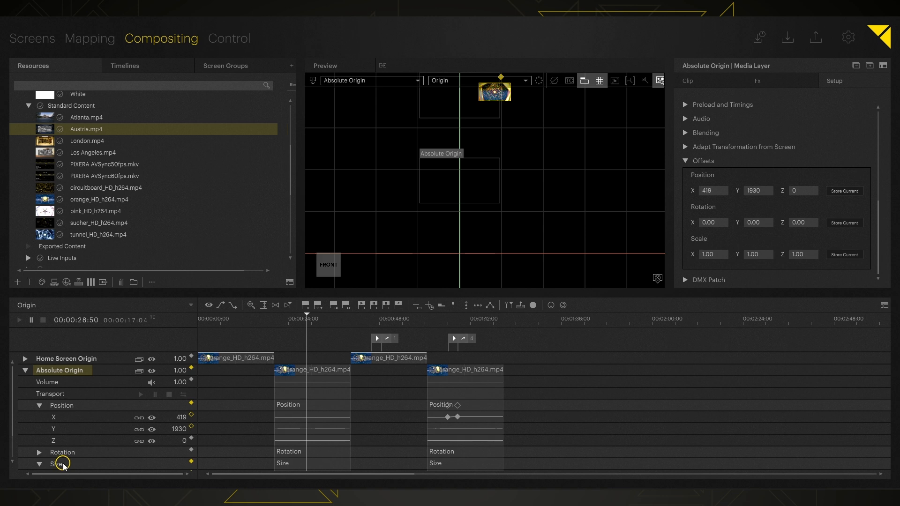
scroll(107, 410, "down", 3)
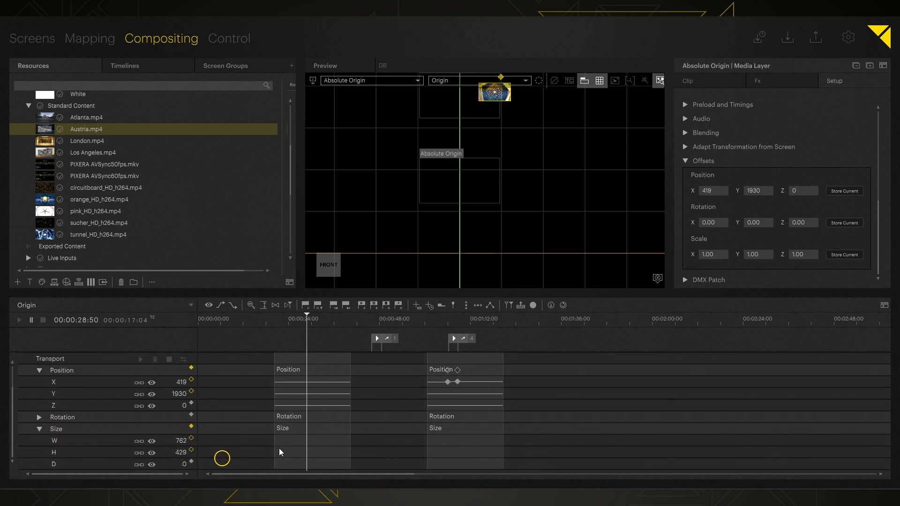
left_click(838, 257)
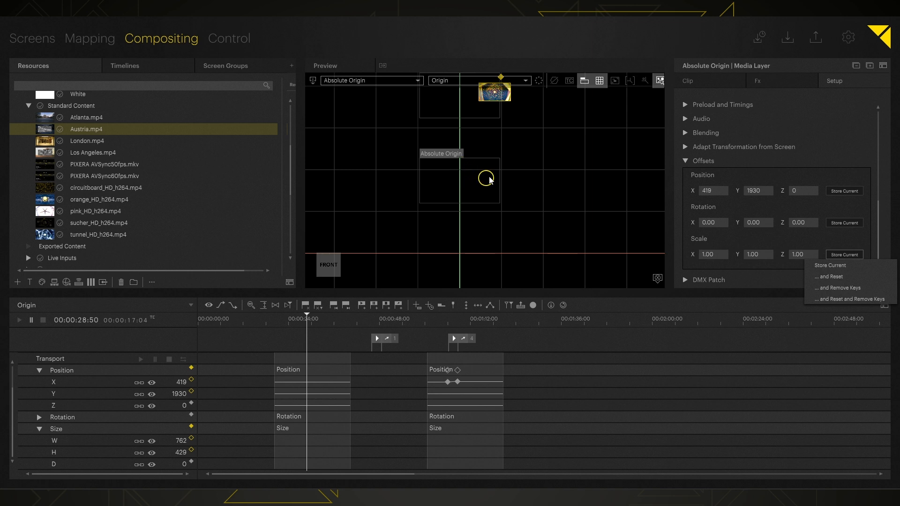
left_click(841, 277)
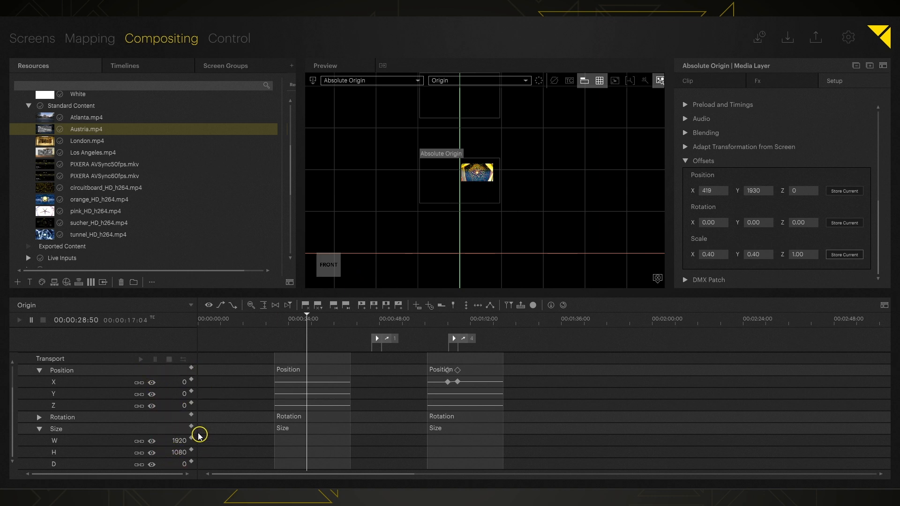
At about 01:07 on the Origin timeline, drag the clip down to X 153, Y -471.
mouse_move(295, 324)
left_mouse_down()
mouse_move(337, 321)
mouse_move(311, 330)
left_mouse_up()
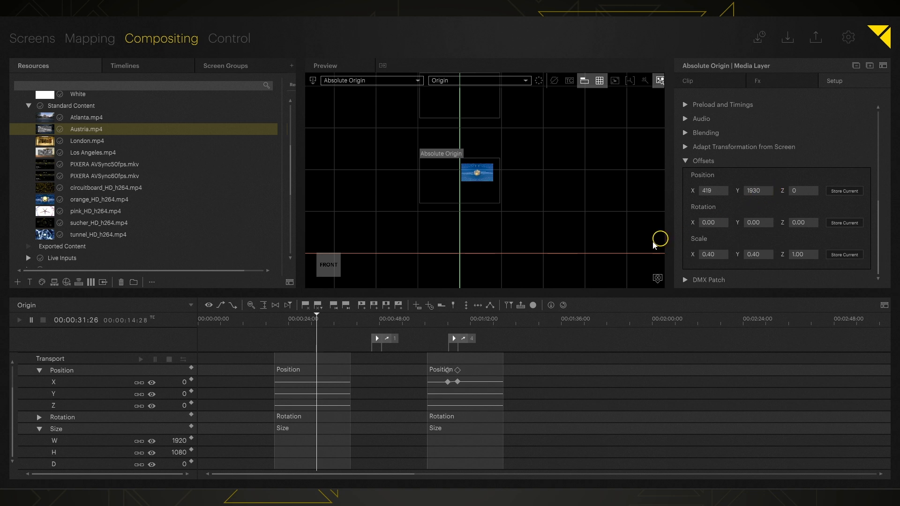
left_click(452, 320)
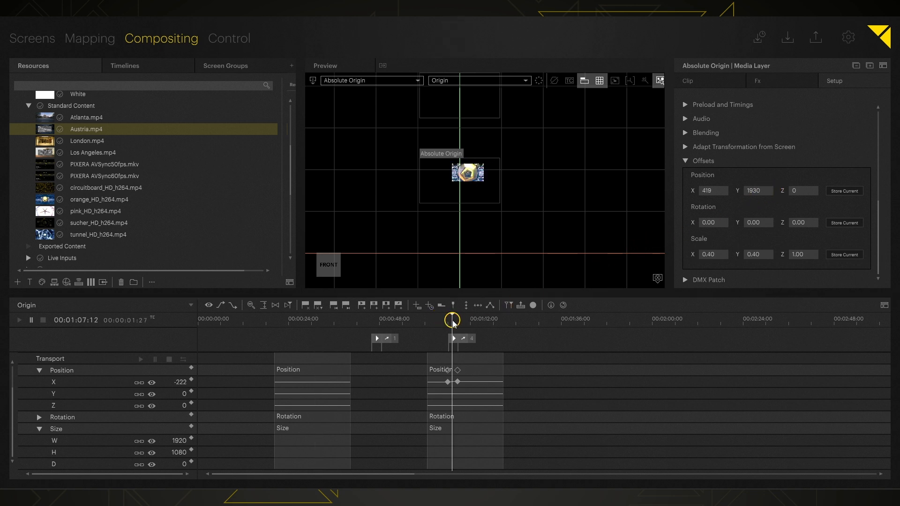
left_click(476, 386)
key("space")
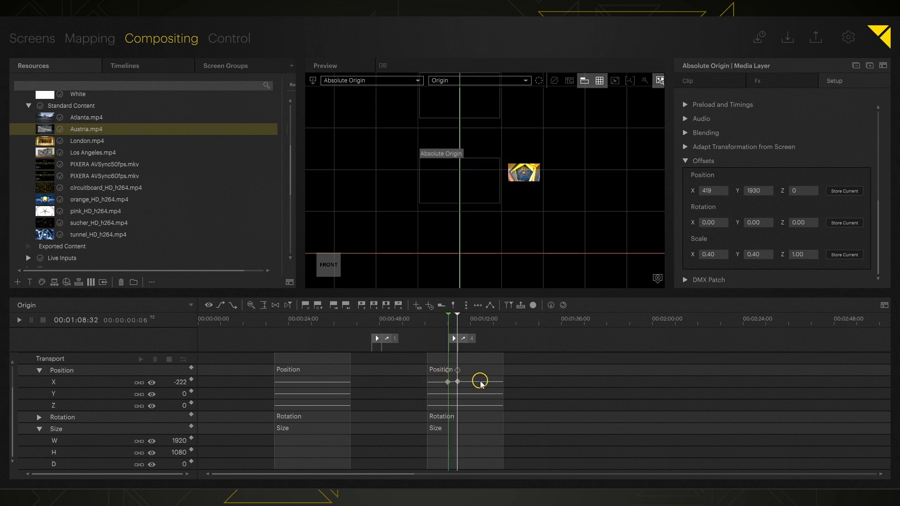
key("space")
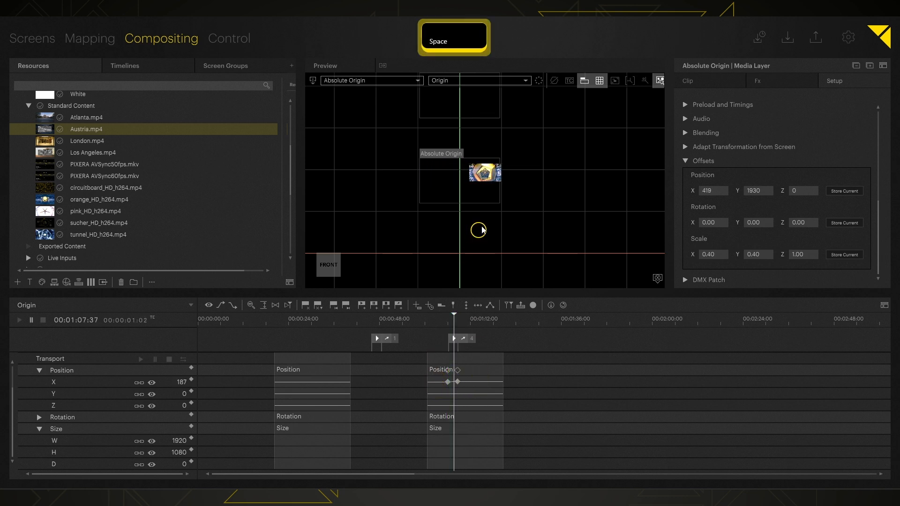
left_click_drag(488, 174, 486, 190)
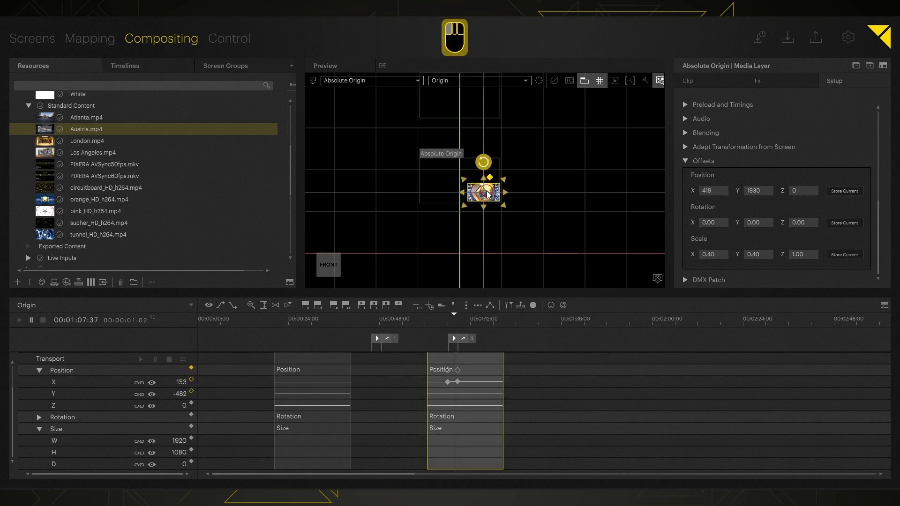
Store the position as offset with '... and Reset and Remove Keys', zeroing X and Y.
left_click(840, 192)
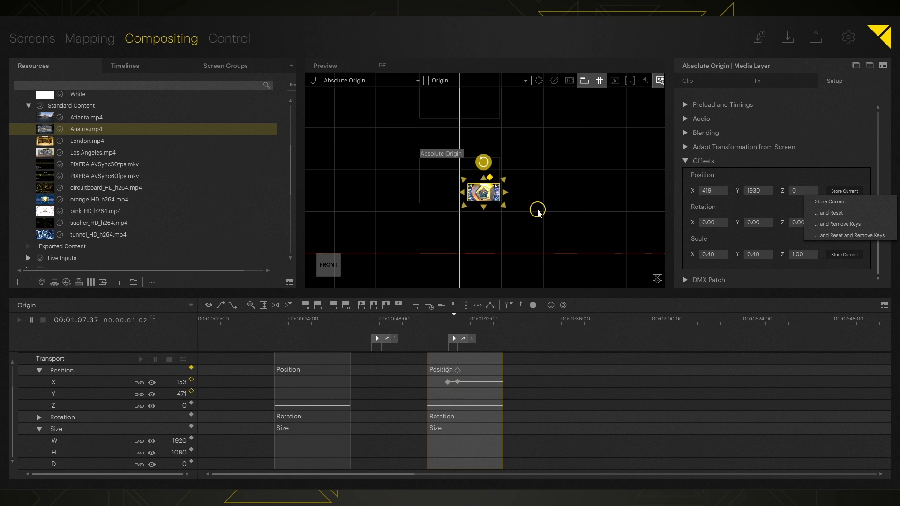
left_click(838, 239)
left_click(683, 385)
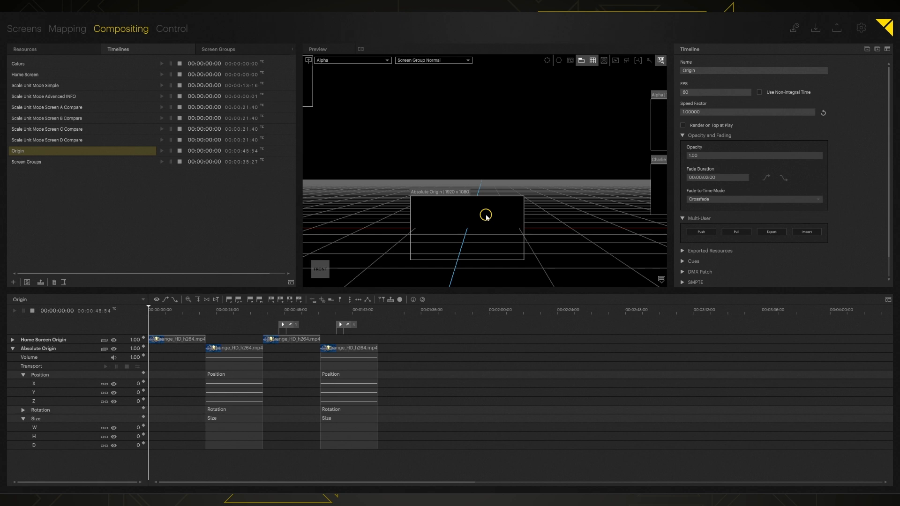
Pan the preview to centre screens Alpha–Delta and open the Screen Groups timeline.
middle_click_drag(632, 178, 506, 141)
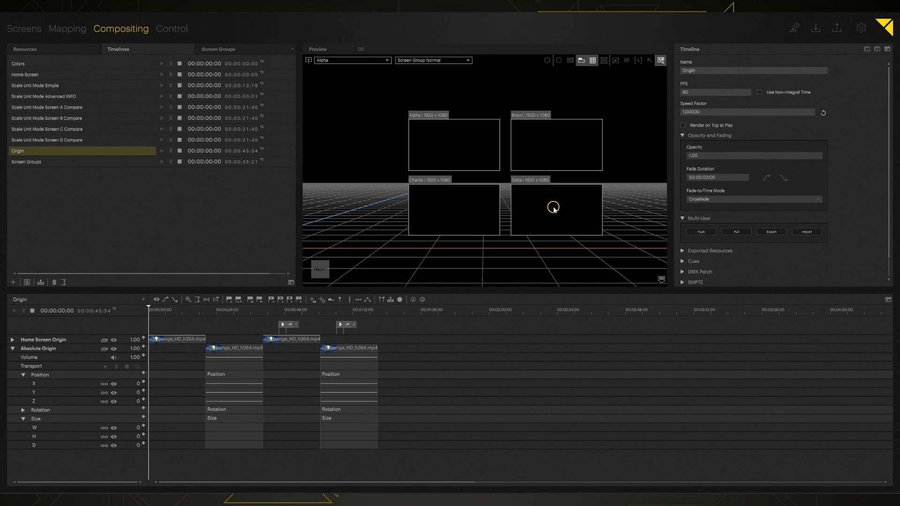
left_click(32, 162)
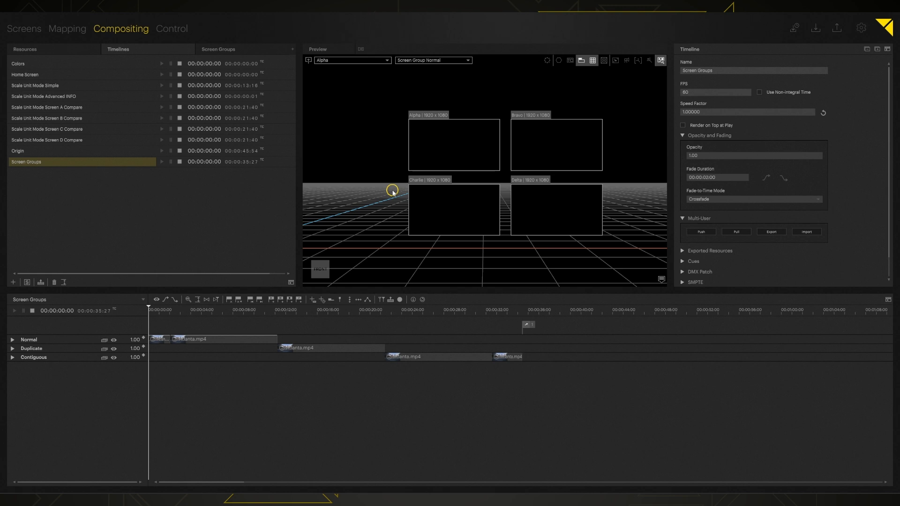
Add Screen Group 1 with the + button in the Screen Groups list.
left_click(243, 50)
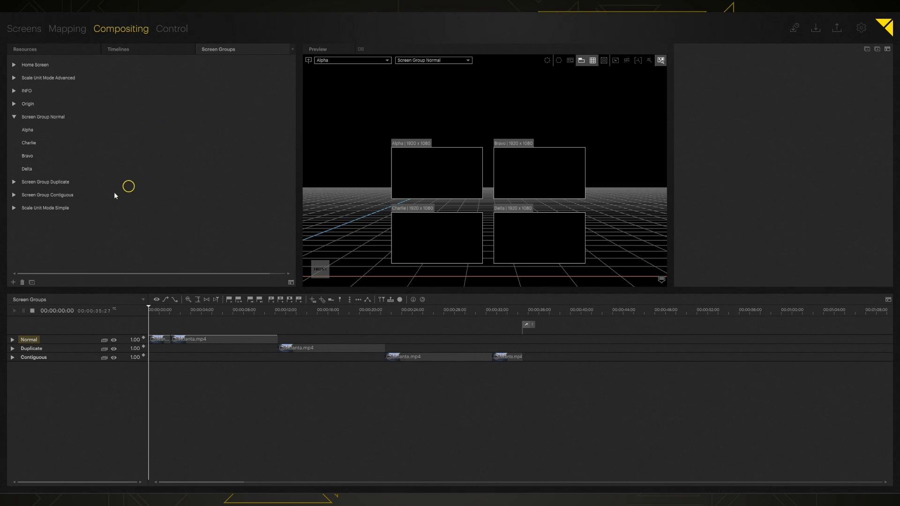
left_click(13, 283)
Duplicate Scale Unit Mode Simple and rename the copy, Scale Unit Mode Simple 2, to 'TEST SG'.
right_click(68, 209)
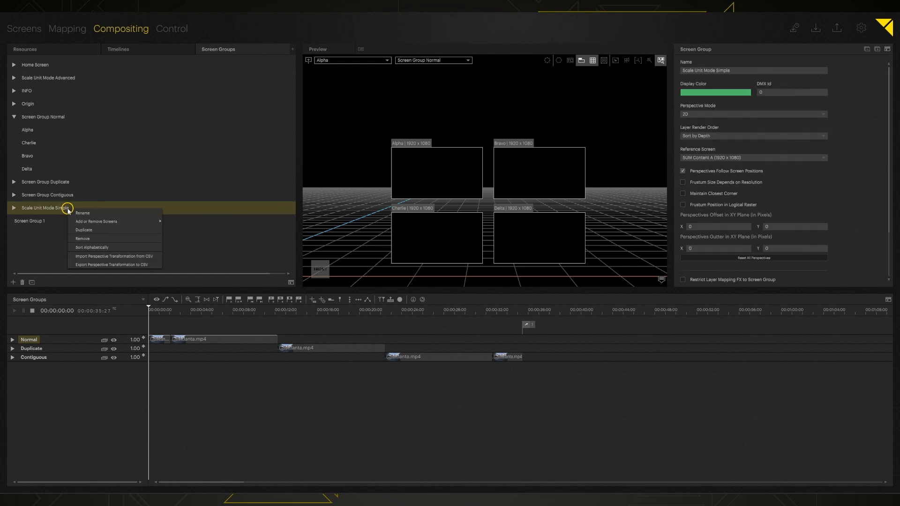
left_click(90, 229)
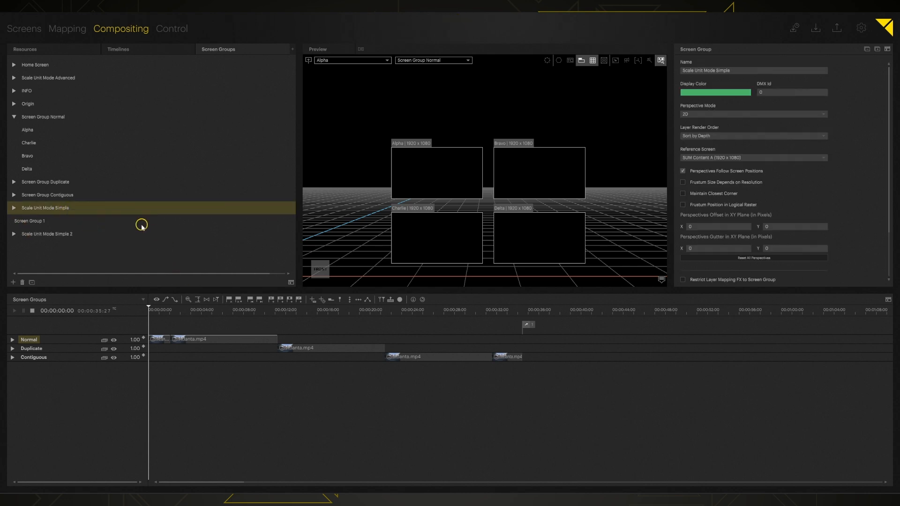
left_click(38, 234)
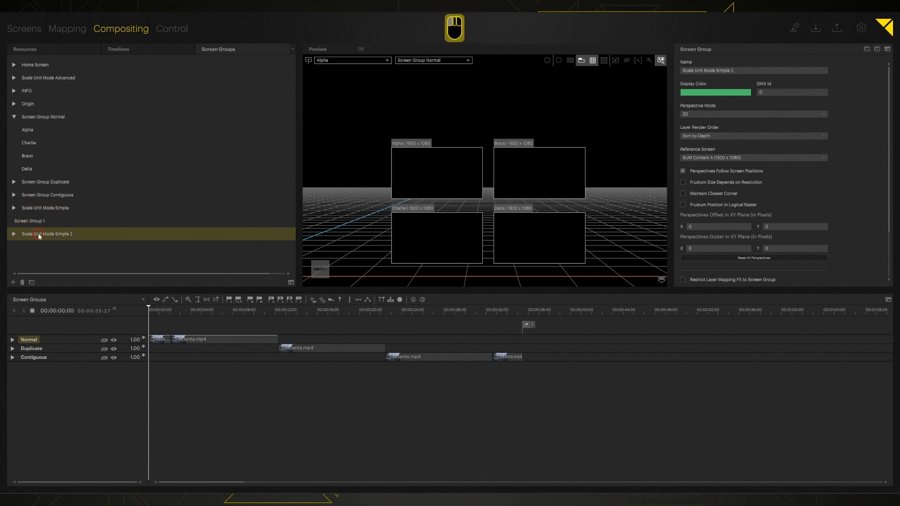
left_click(701, 71)
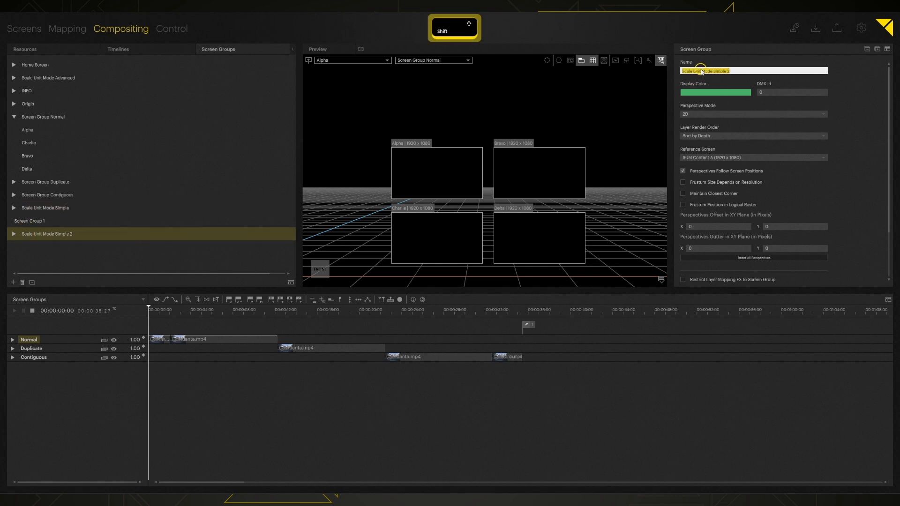
type("TEST SG")
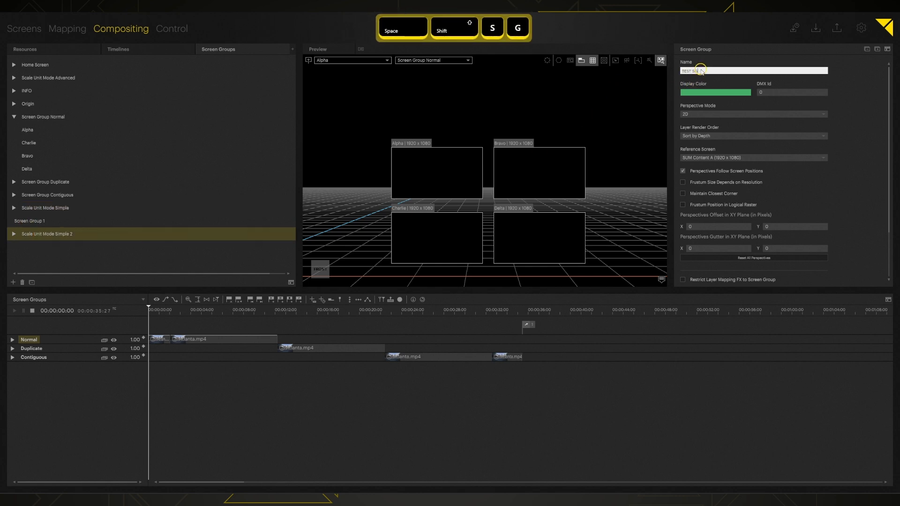
key("Return")
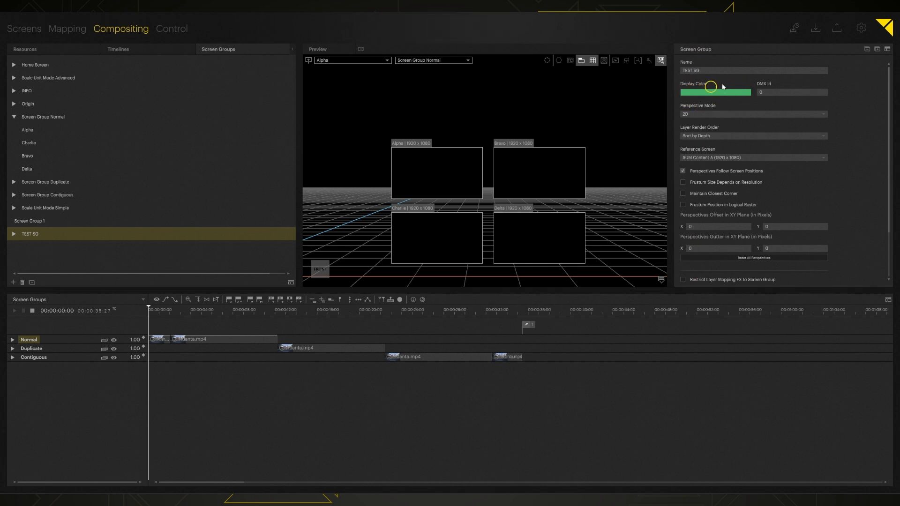
left_click(824, 114)
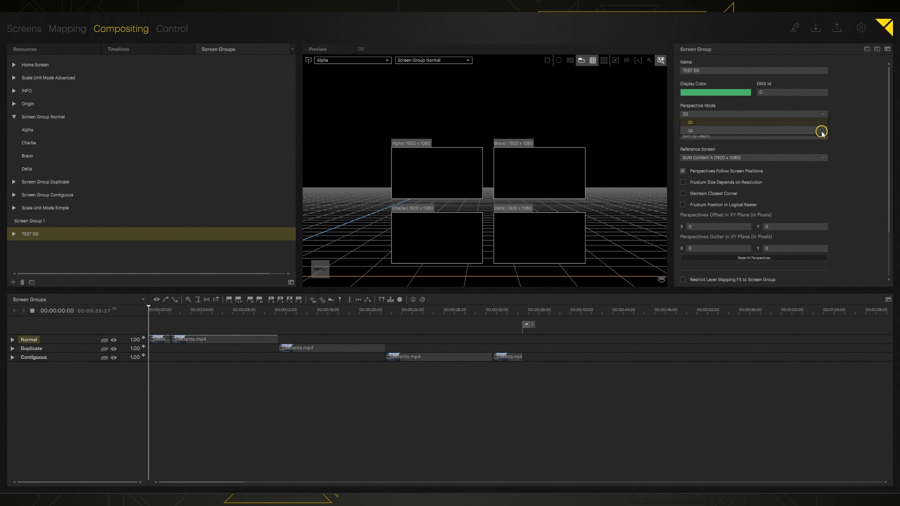
left_click(839, 111)
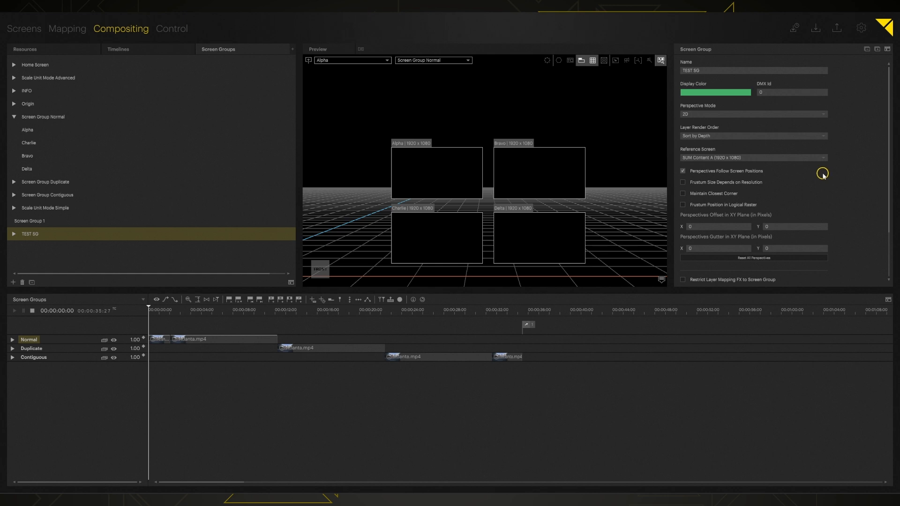
Check which screens belong to TEST SG from its options, leaving it unchanged.
right_click(41, 235)
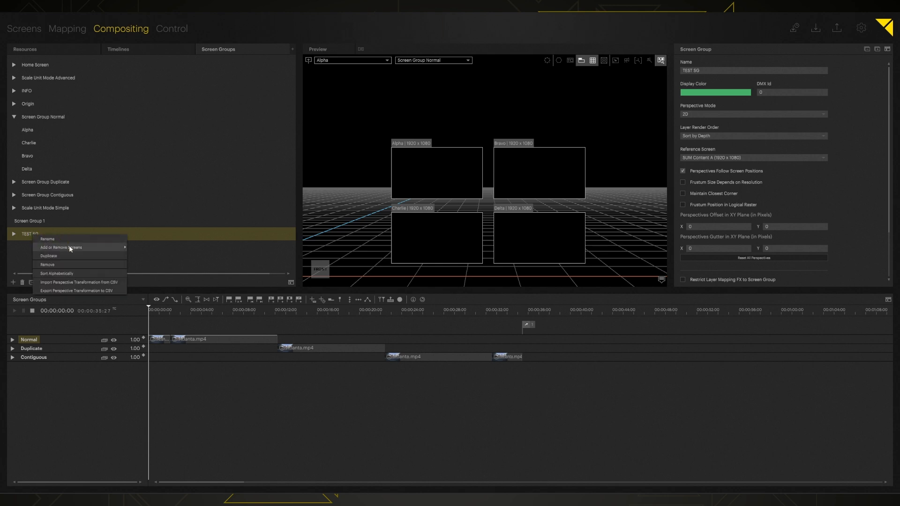
left_click(71, 248)
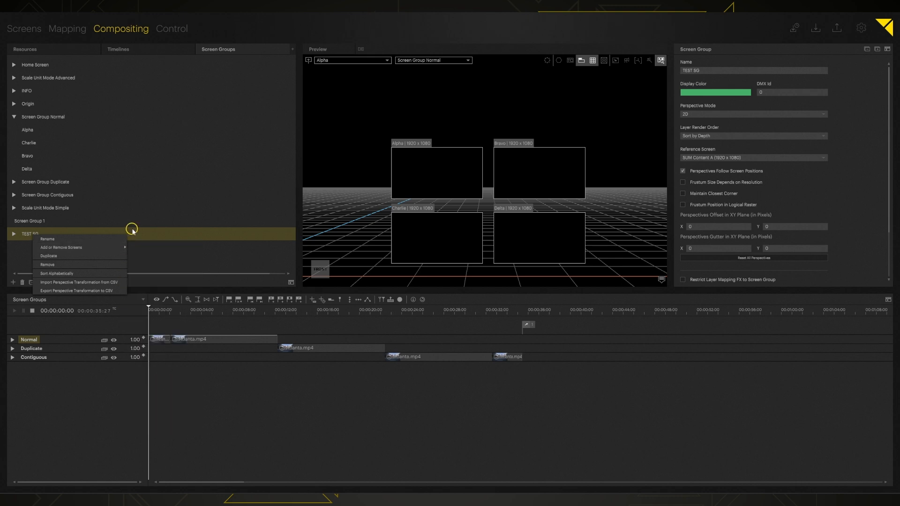
mouse_move(106, 247)
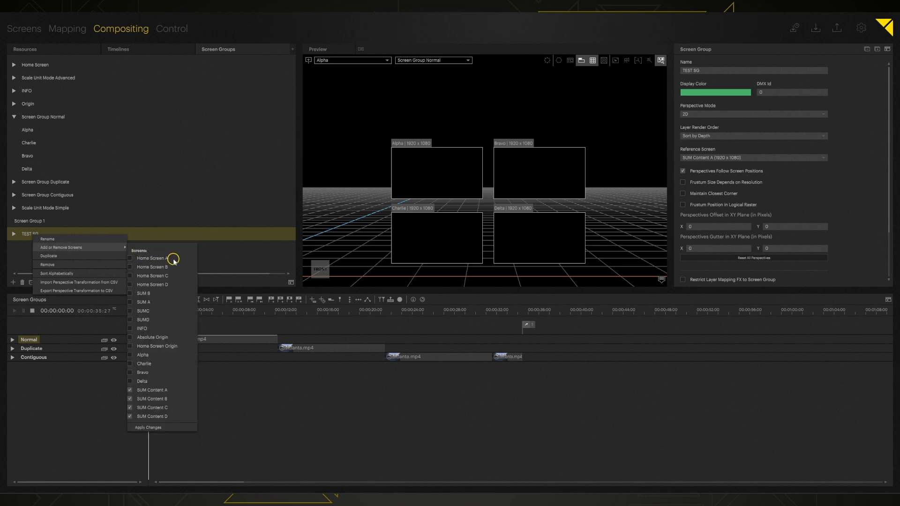
left_click(275, 231)
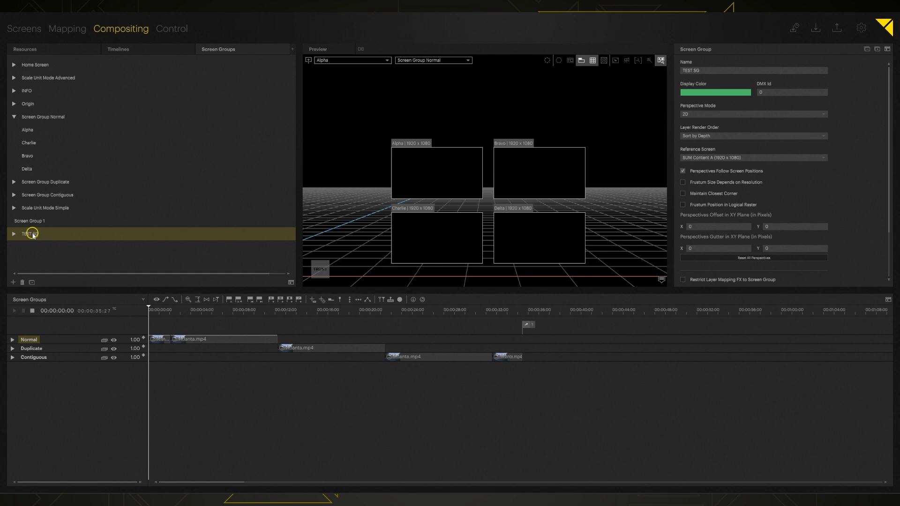
right_click(48, 237)
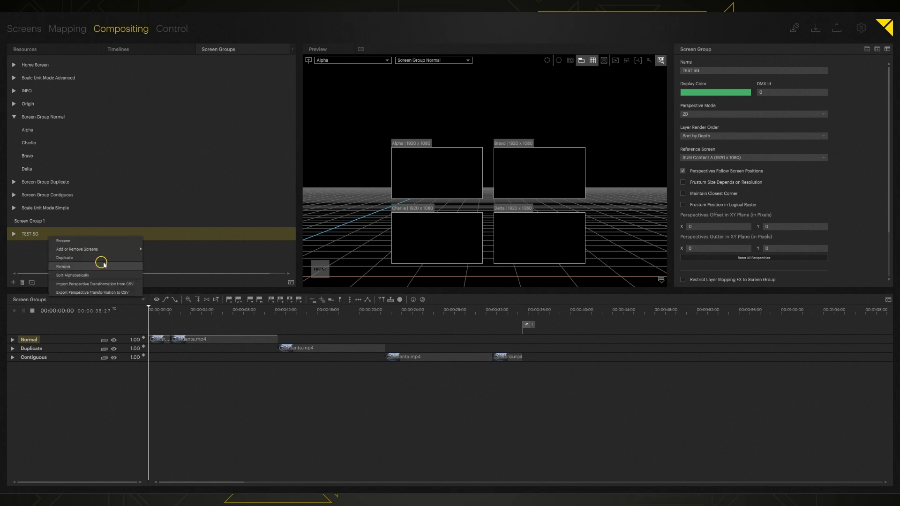
mouse_move(108, 249)
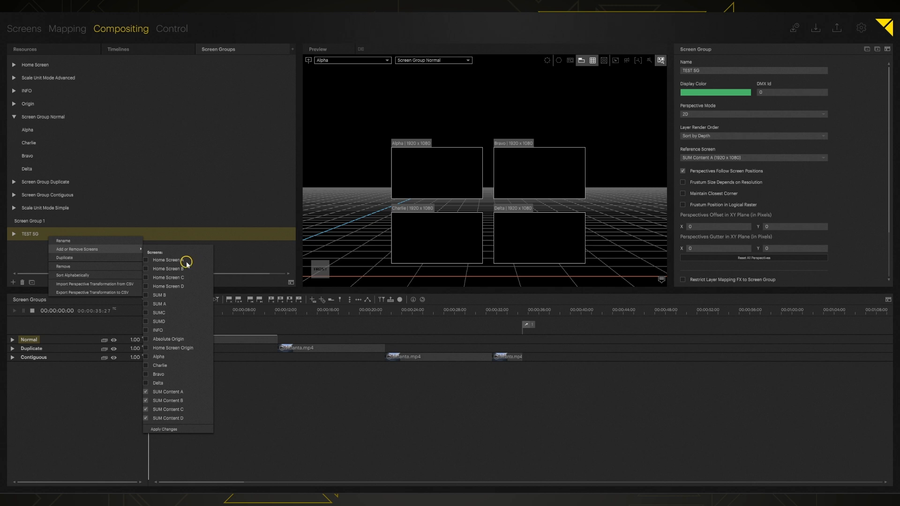
left_click(233, 252)
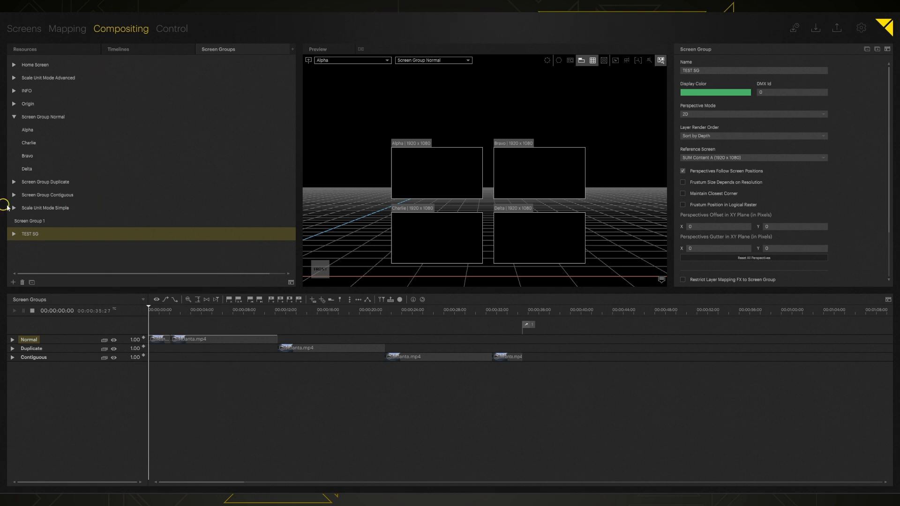
Look over Scale Unit Mode Simple's screens, then select Screen Group Normal.
left_click(14, 208)
left_click(69, 211)
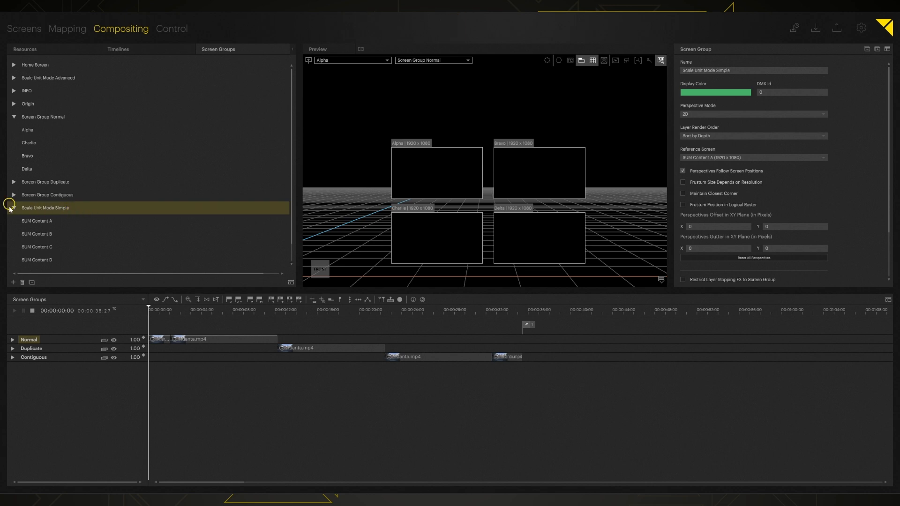
left_click(14, 208)
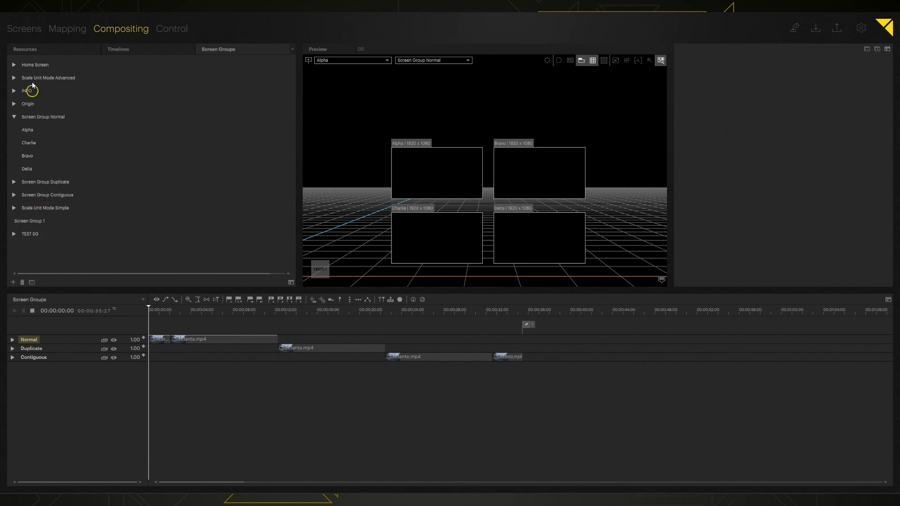
left_click(45, 121)
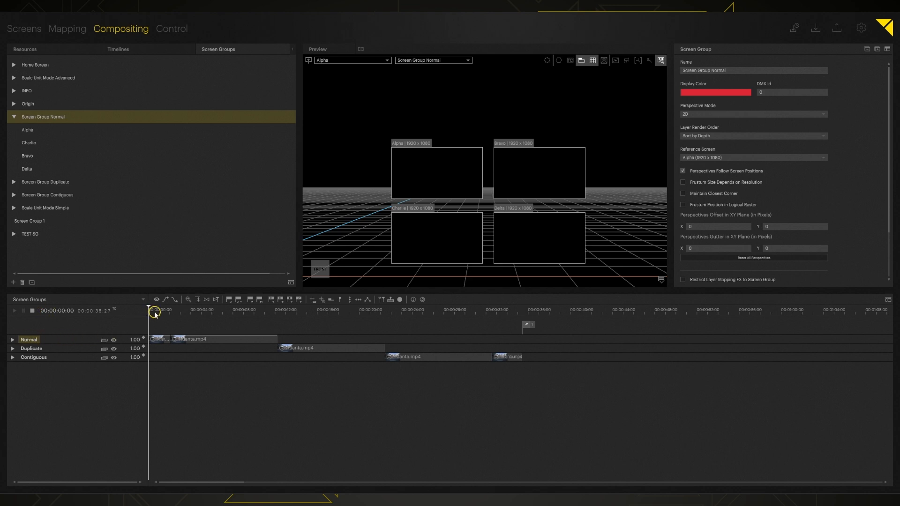
Play the timeline and check the Normal layer's Screen Group Presence list.
key("space")
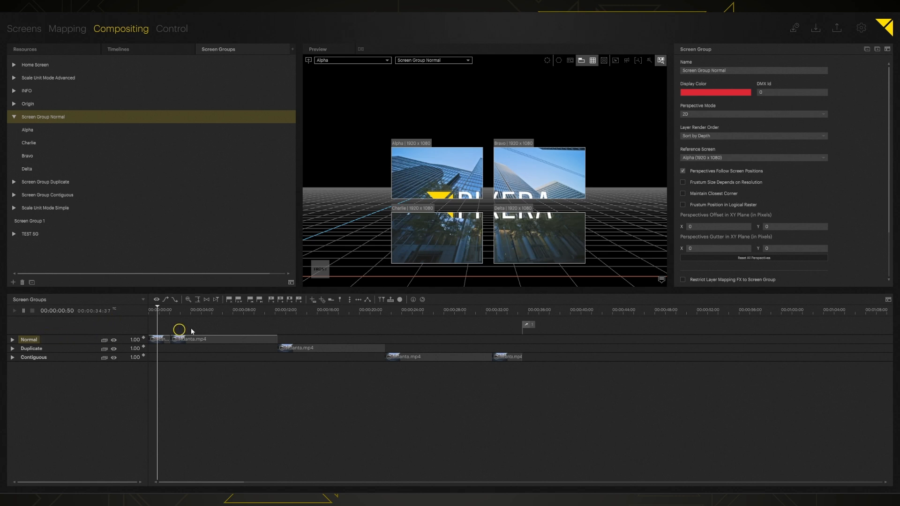
left_click(32, 339)
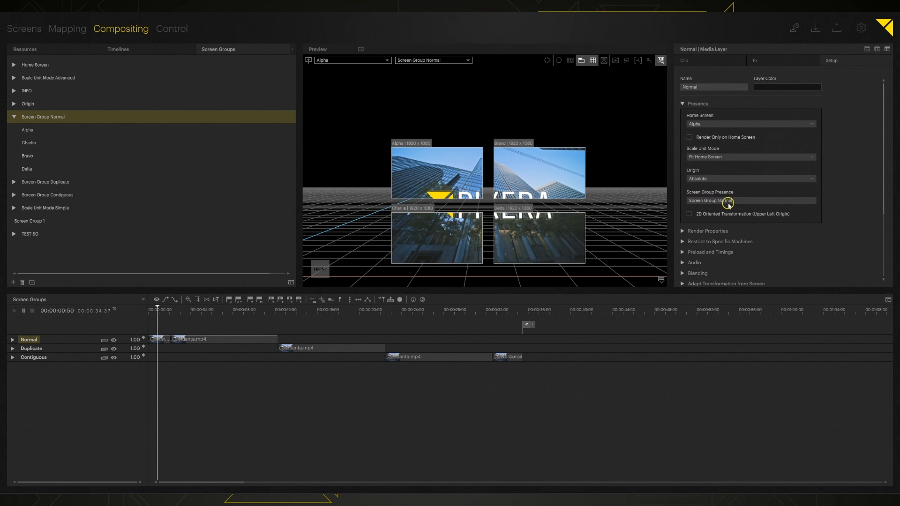
left_click(814, 201)
left_click(837, 193)
Preview Screen Group Normal in a flat front view and select it.
left_click(440, 61)
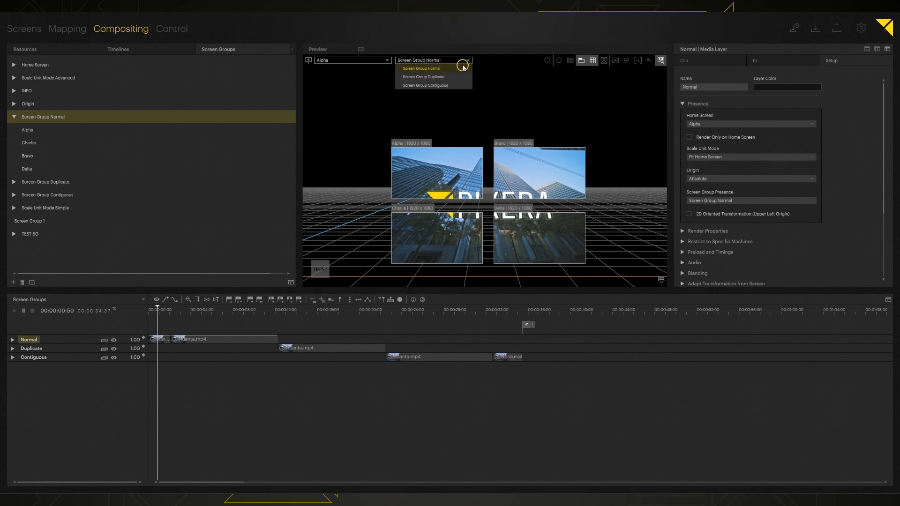
left_click(453, 68)
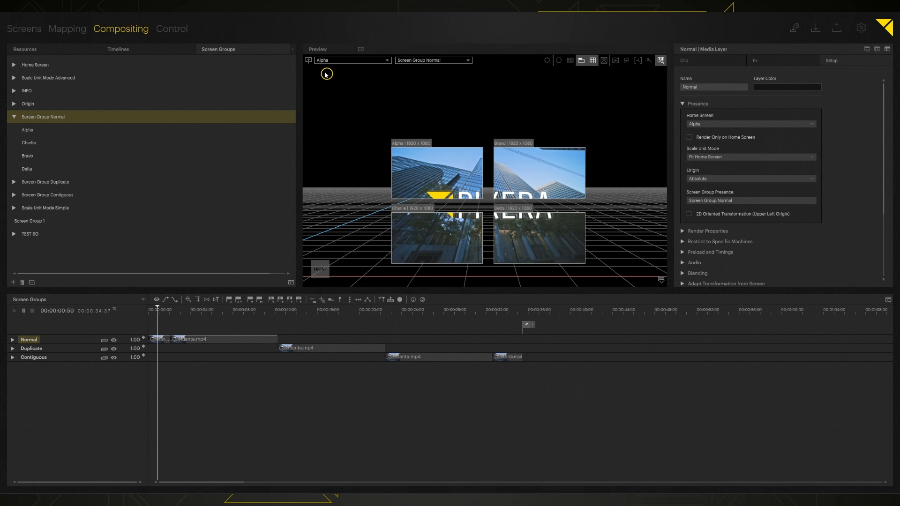
key("0")
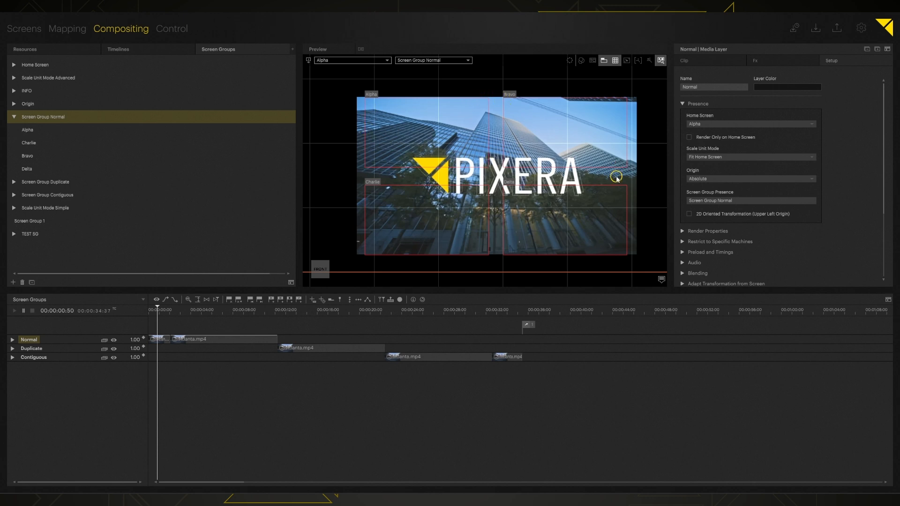
left_click(52, 121)
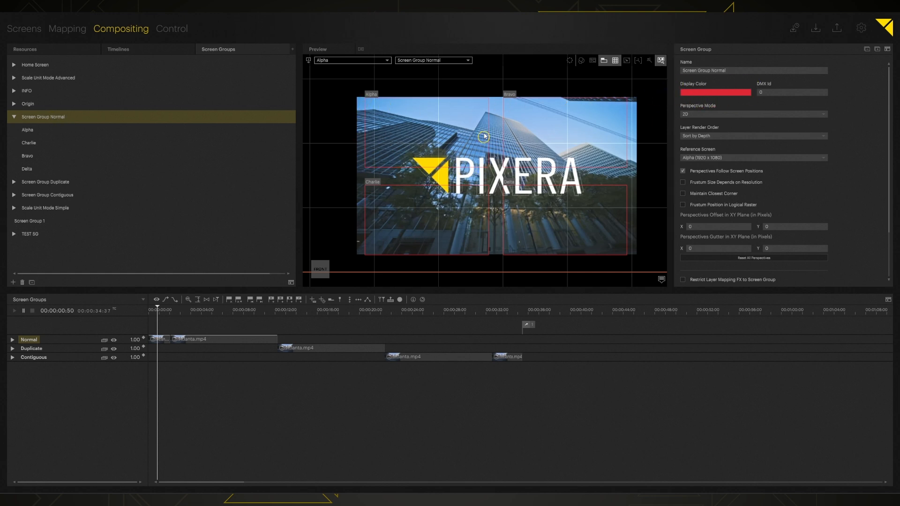
Set Screen Display to Groups so the screens show group-colour outlines.
left_click(581, 63)
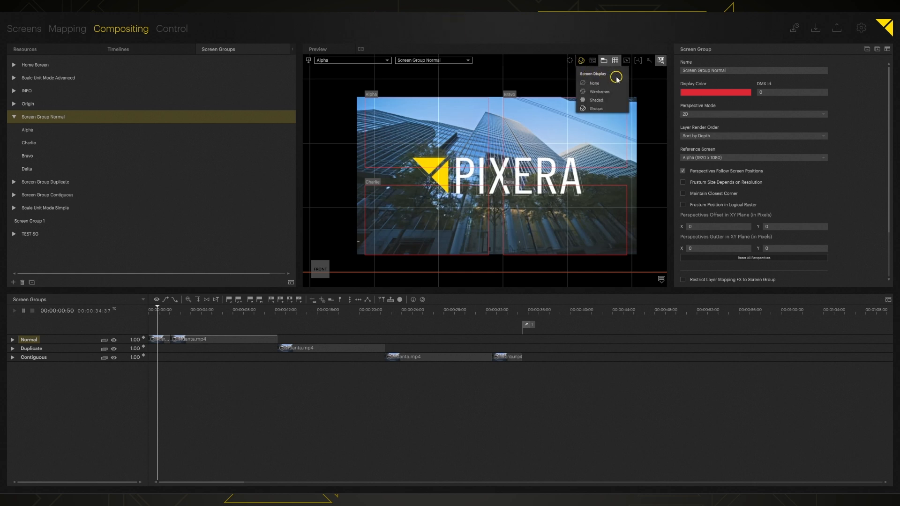
left_click(593, 83)
left_click(581, 61)
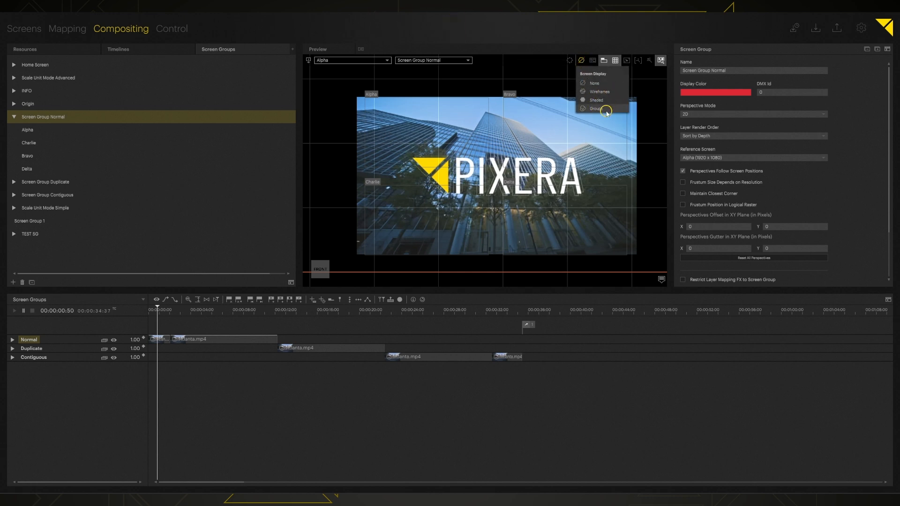
left_click(602, 109)
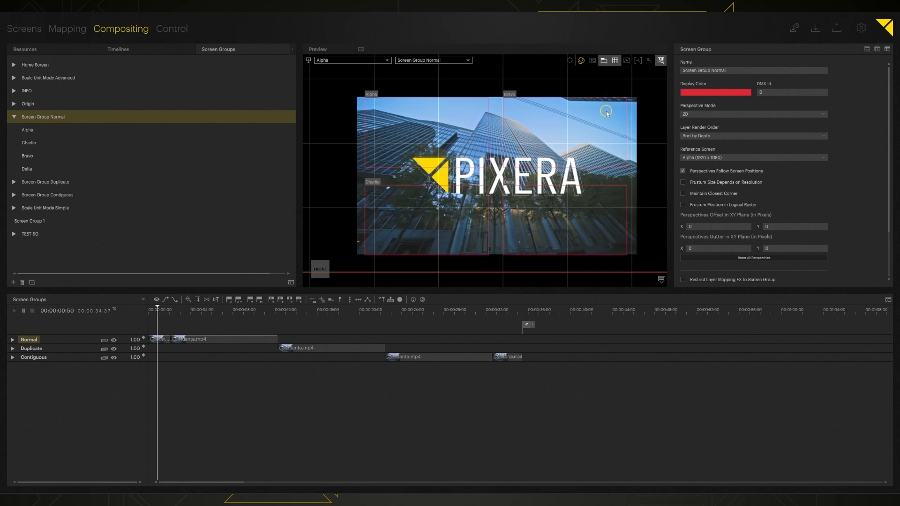
Set Screen Group Normal's display colour to Full Colors Blue.
left_click(705, 92)
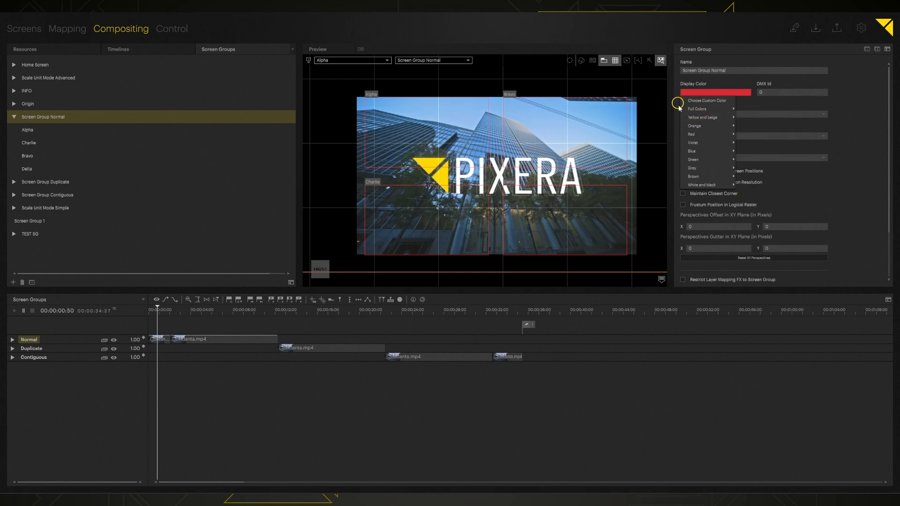
mouse_move(697, 111)
left_click(741, 121)
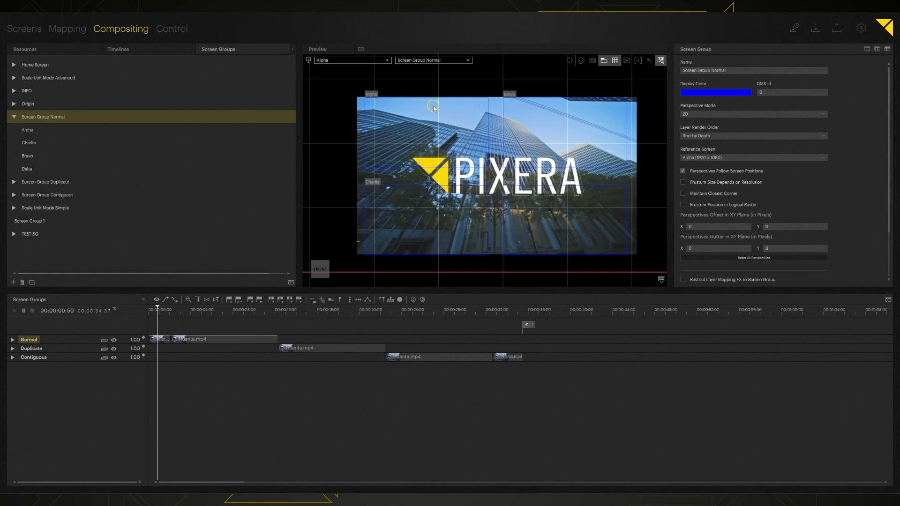
Show screen labels with F4, inspect Alpha–Delta, and move the playhead to 00:00:15:54.
key("F4")
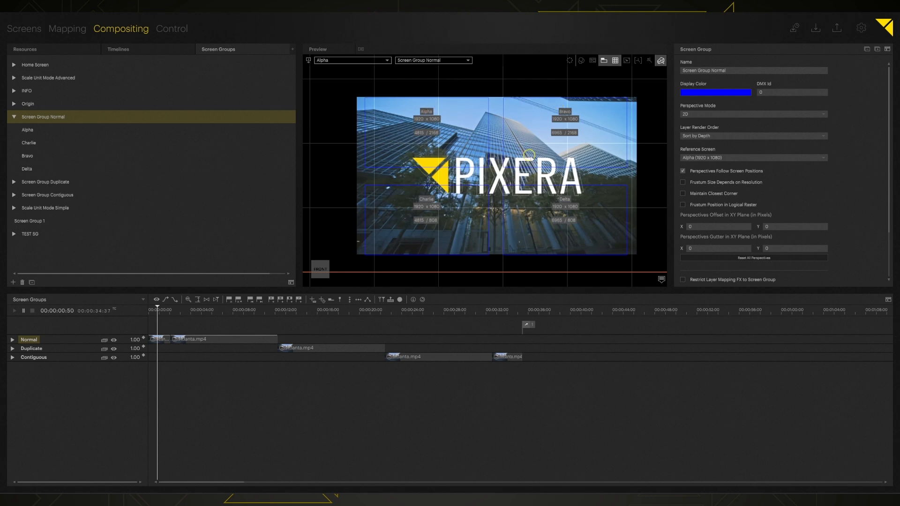
left_click(34, 133)
left_click(37, 143)
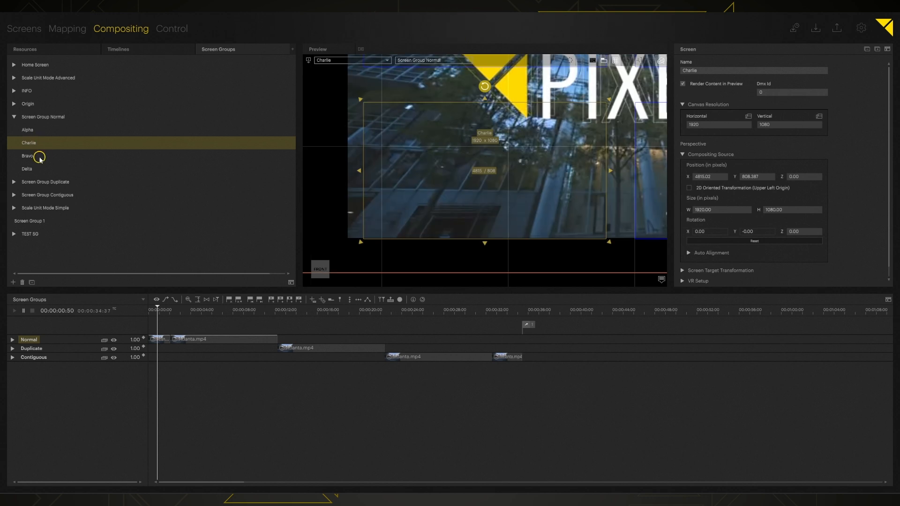
left_click(36, 156)
left_click(41, 169)
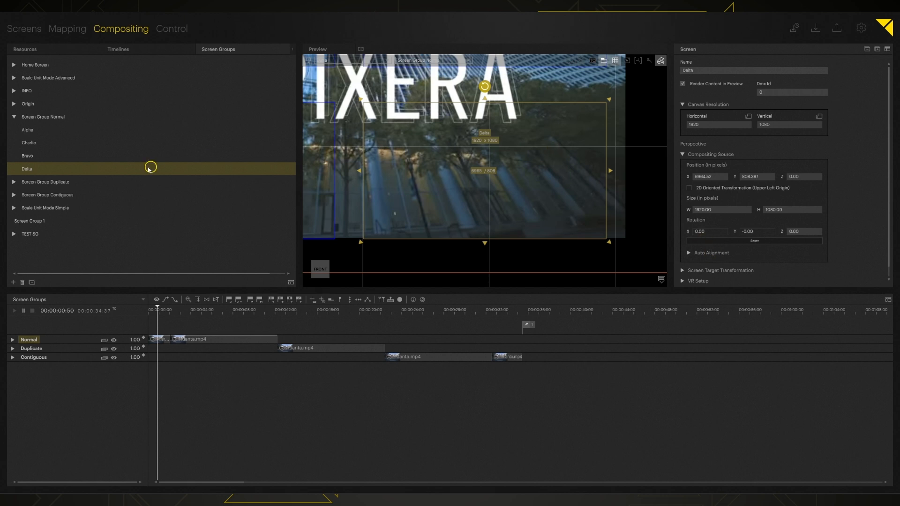
left_click(39, 159)
left_click(40, 146)
left_click(42, 133)
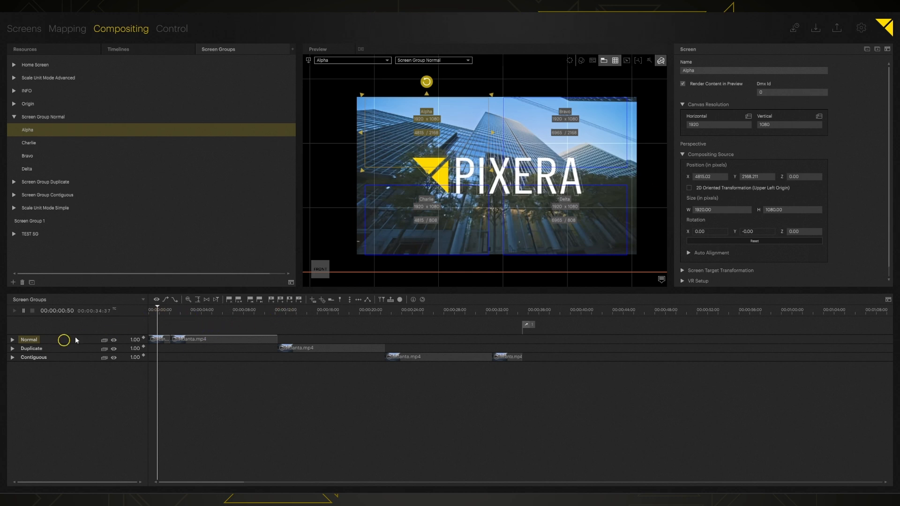
left_click(228, 311)
left_click(316, 311)
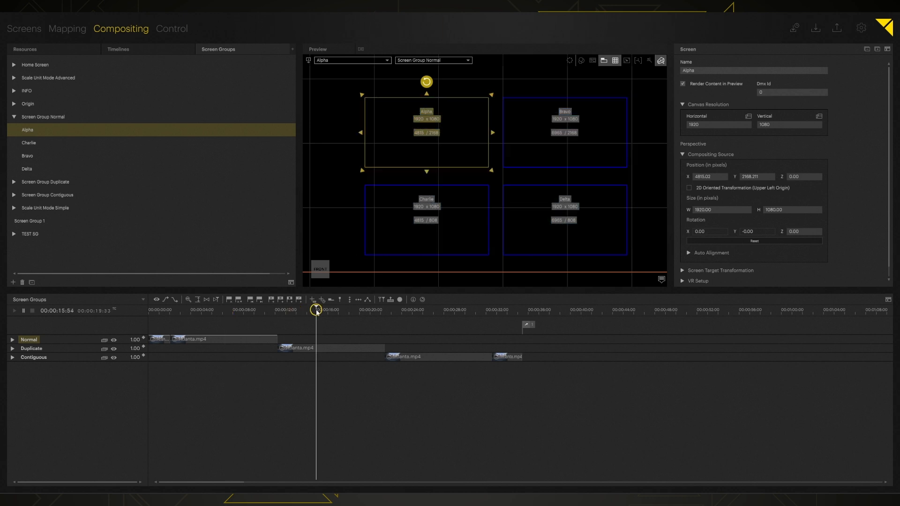
Deselect Alpha, show the Duplicate layer's properties, and preview Screen Group Duplicate.
left_click(488, 83)
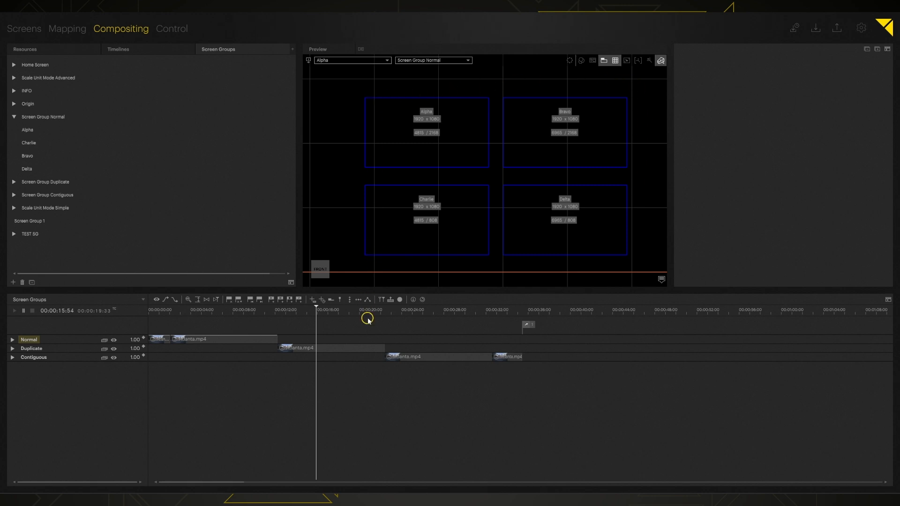
left_click(27, 349)
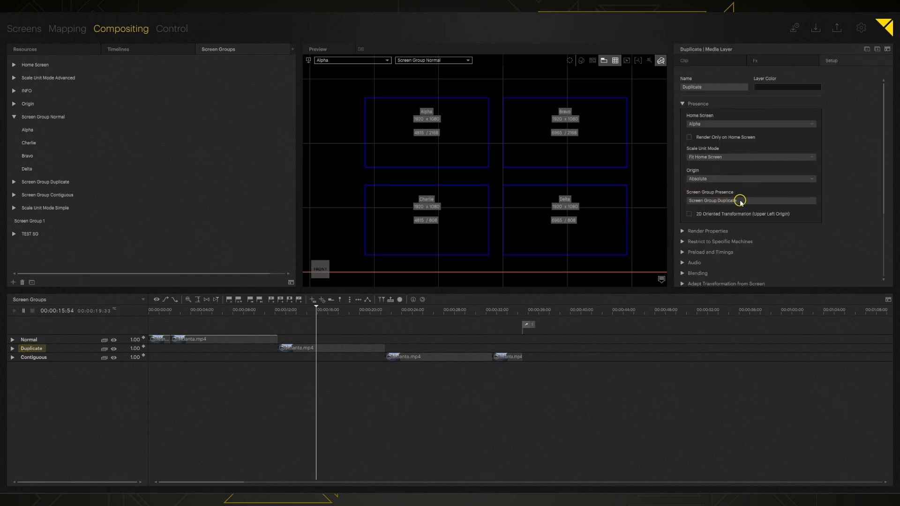
left_click(442, 60)
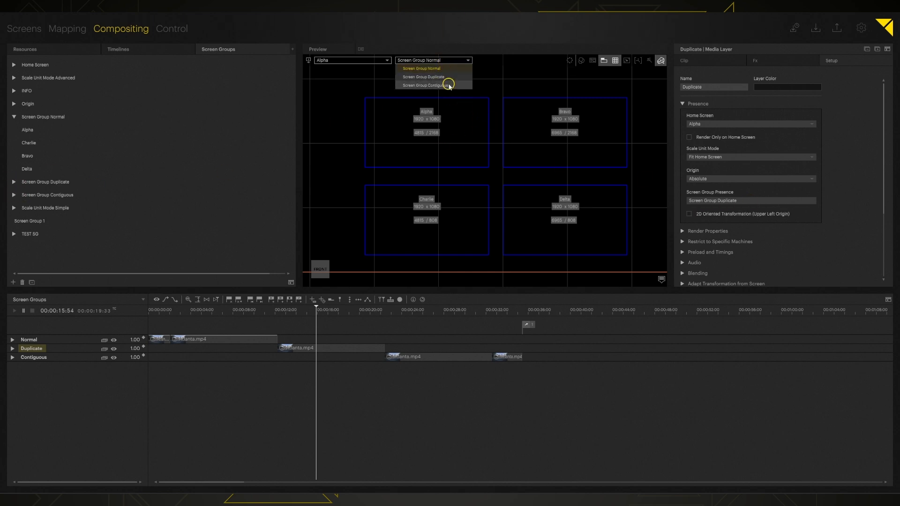
left_click(448, 79)
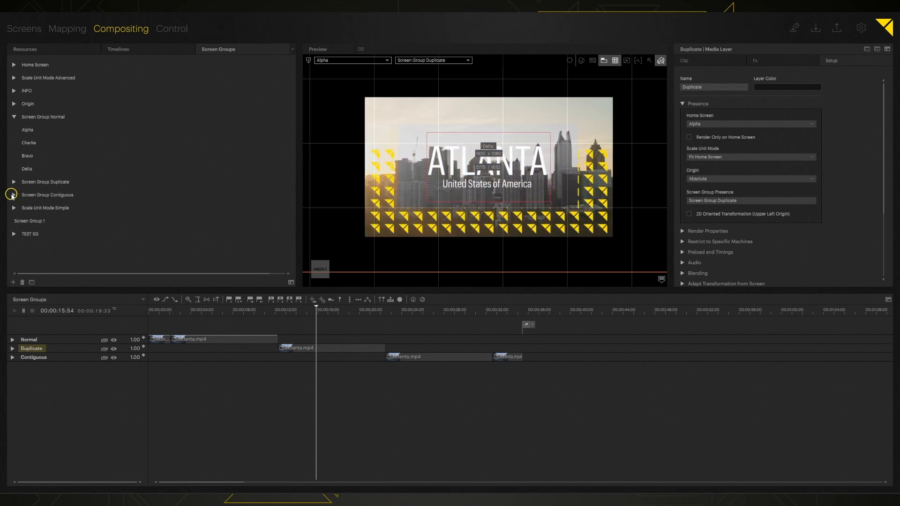
Expand Screen Group Duplicate to list its screens and show the current screen's surface.
left_click(14, 195)
left_click(13, 195)
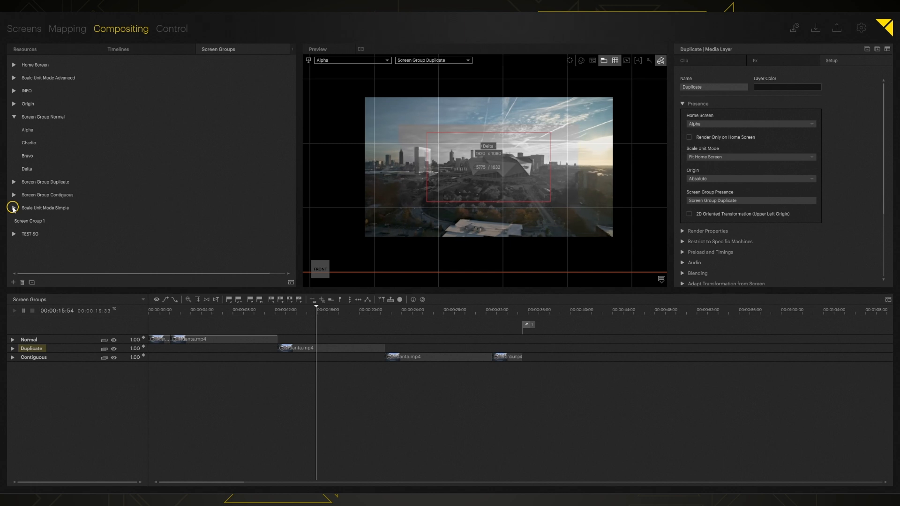
left_click(15, 182)
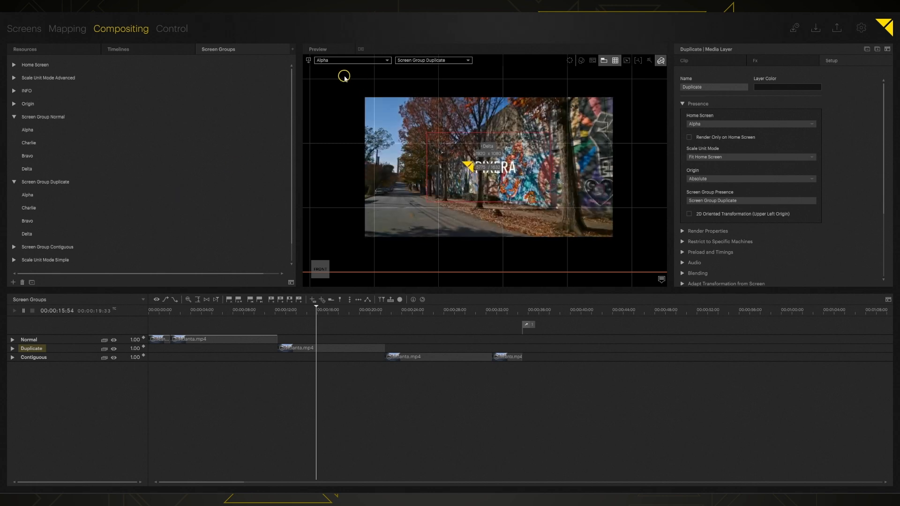
left_click(308, 60)
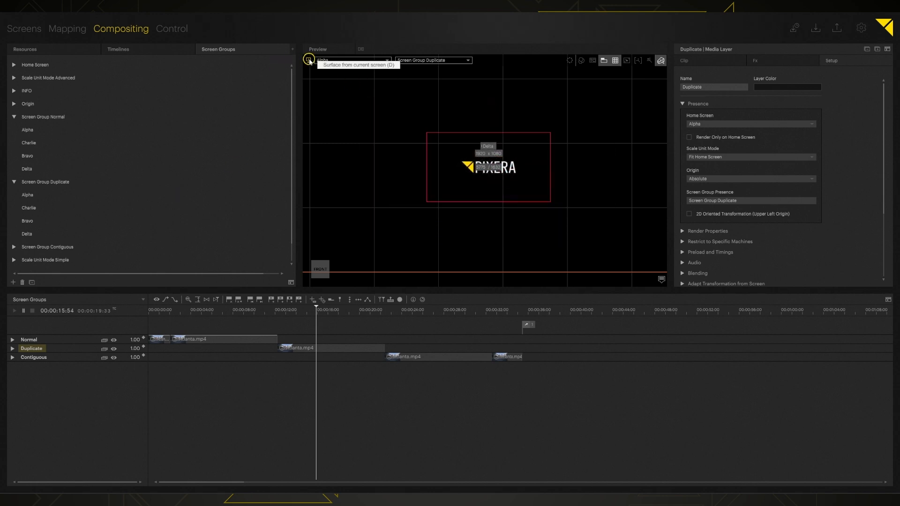
View Screen Group Duplicate in 3D perspective and select the Duplicate layer's Atlanta clip.
left_click(308, 60)
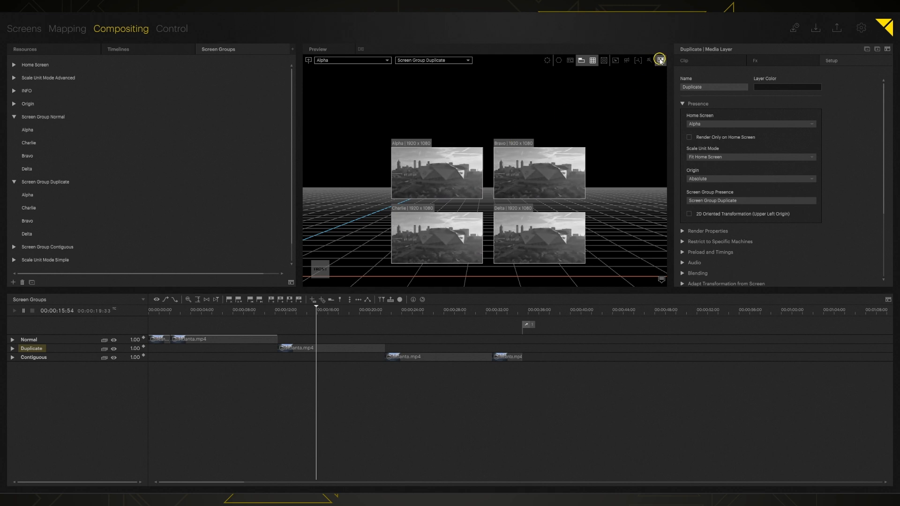
key("F4")
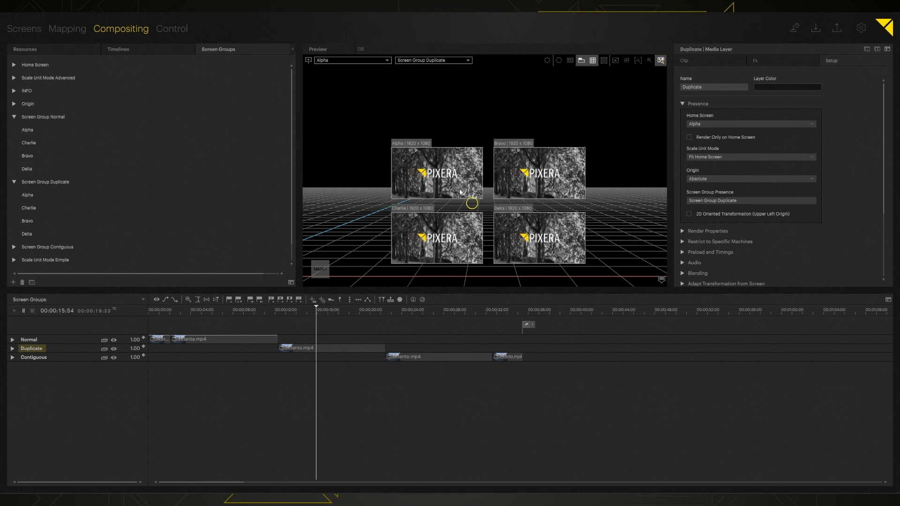
left_click(438, 173)
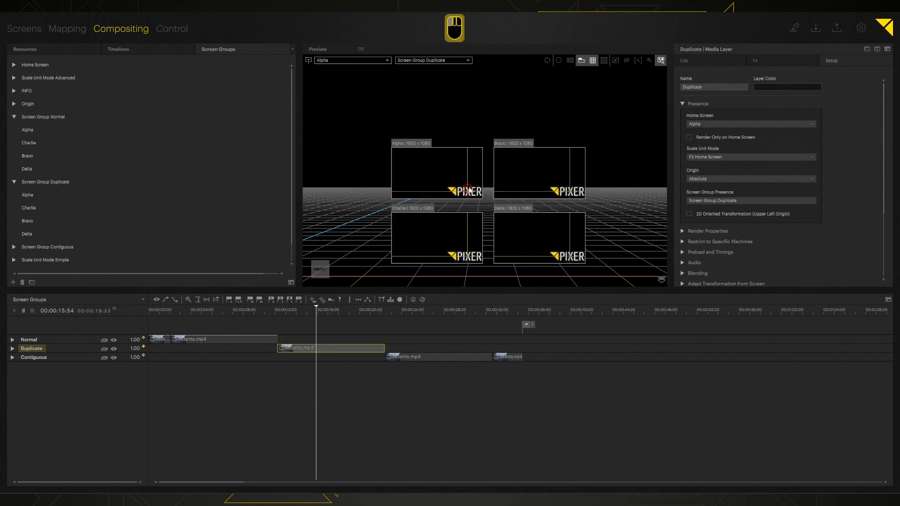
key("Escape")
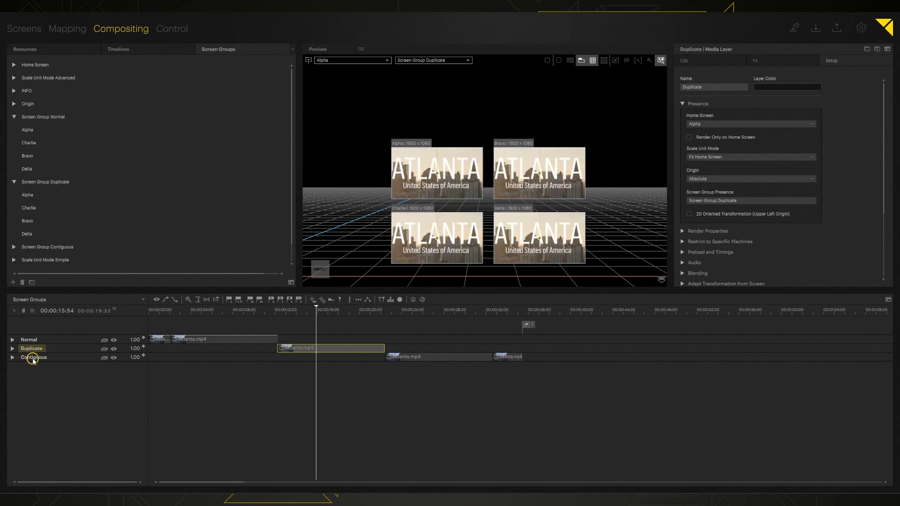
Open the Contiguous layer's setup, expand Screen Group Contiguous, and move the playhead to about 34 seconds.
left_click(33, 358)
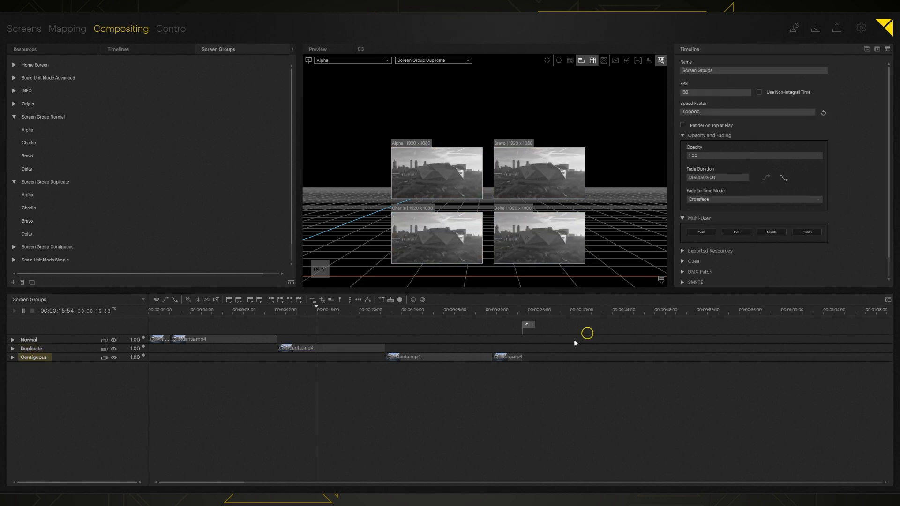
left_click(47, 359)
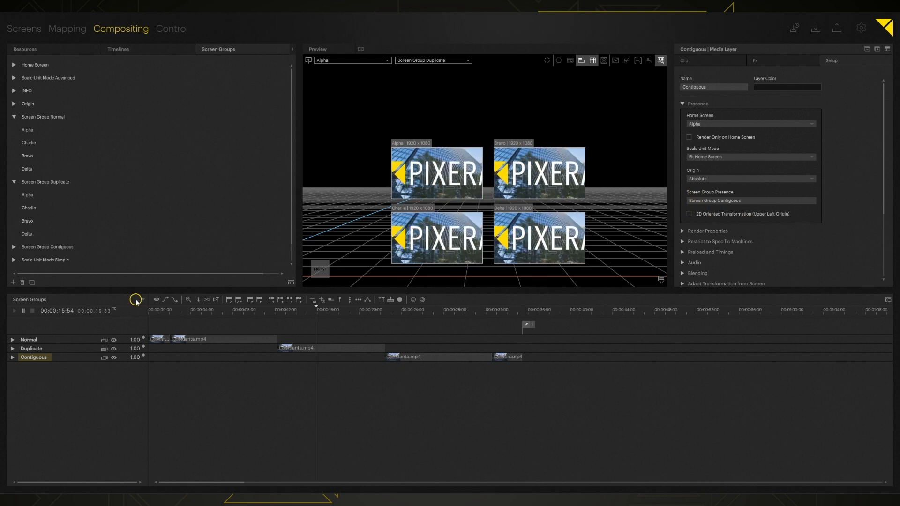
left_click(14, 247)
scroll(47, 223, "down", 1)
scroll(48, 223, "down", 1)
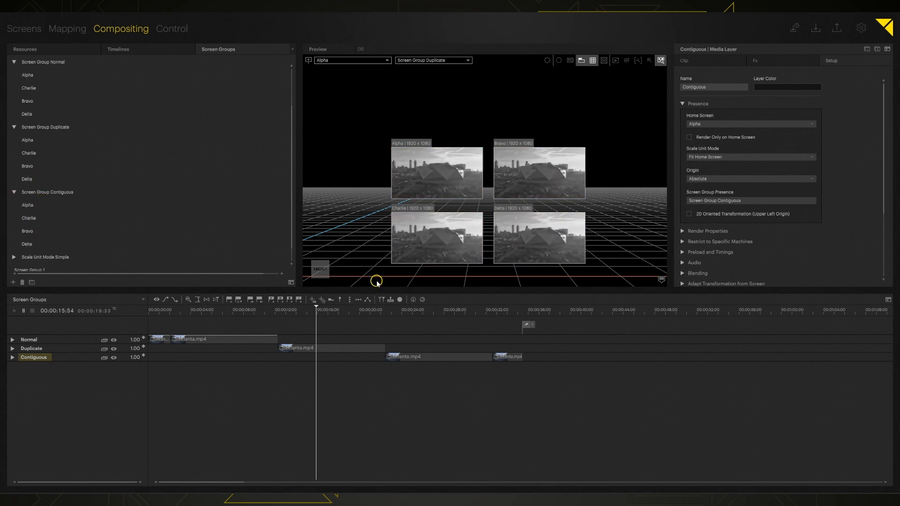
left_click(408, 311)
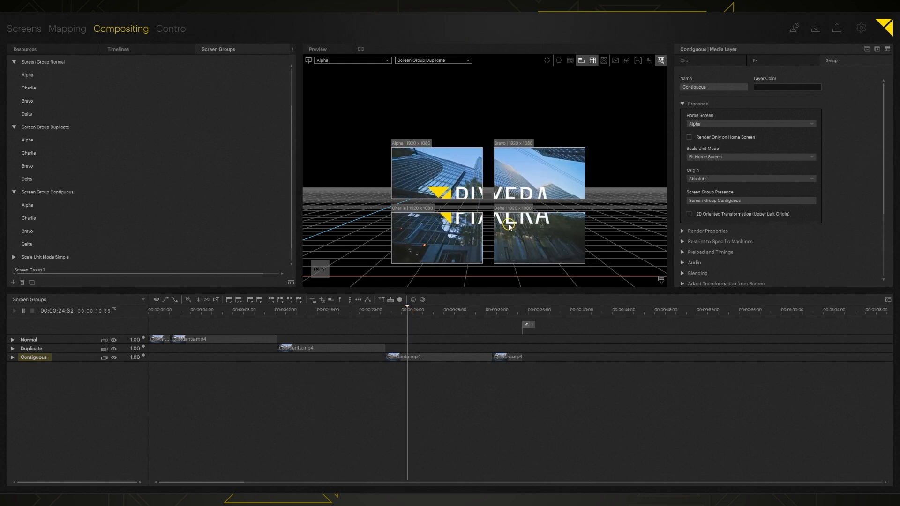
left_click(507, 311)
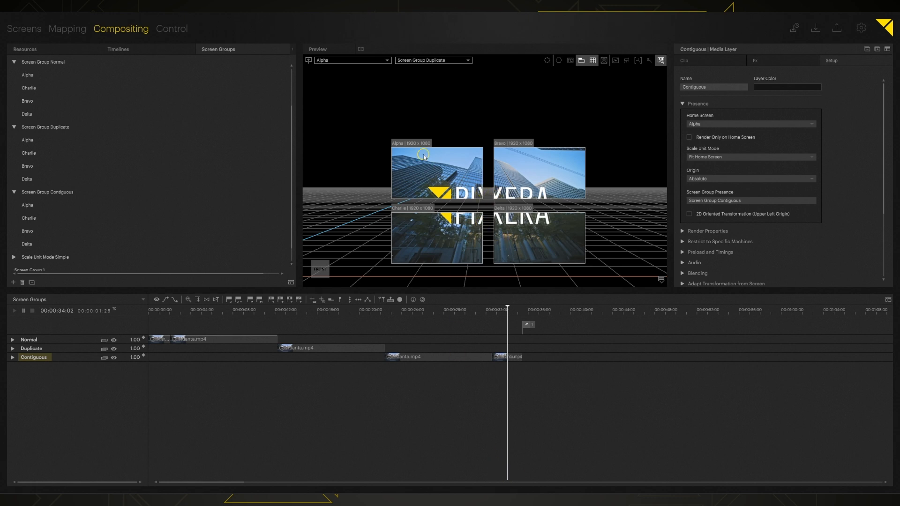
Preview Screen Group Contiguous in a flat front view and select it for editing.
left_click(427, 61)
left_click(448, 84)
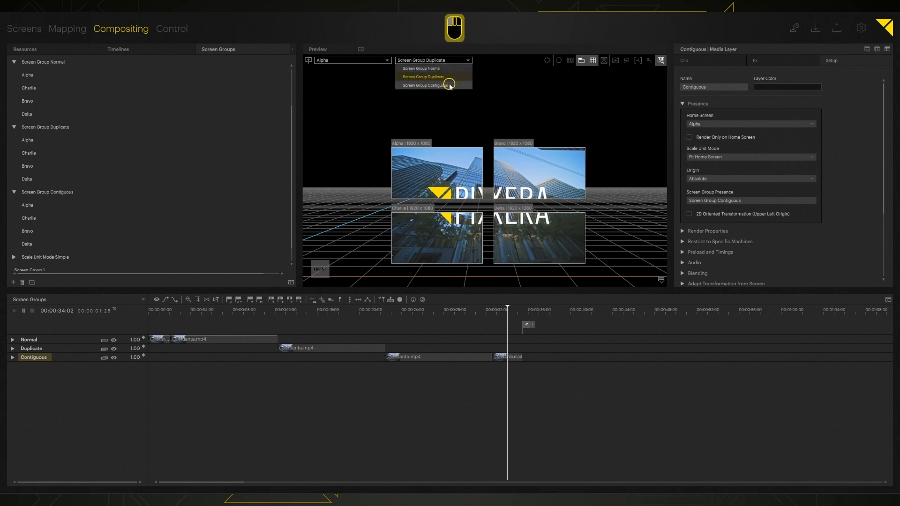
left_click(309, 60)
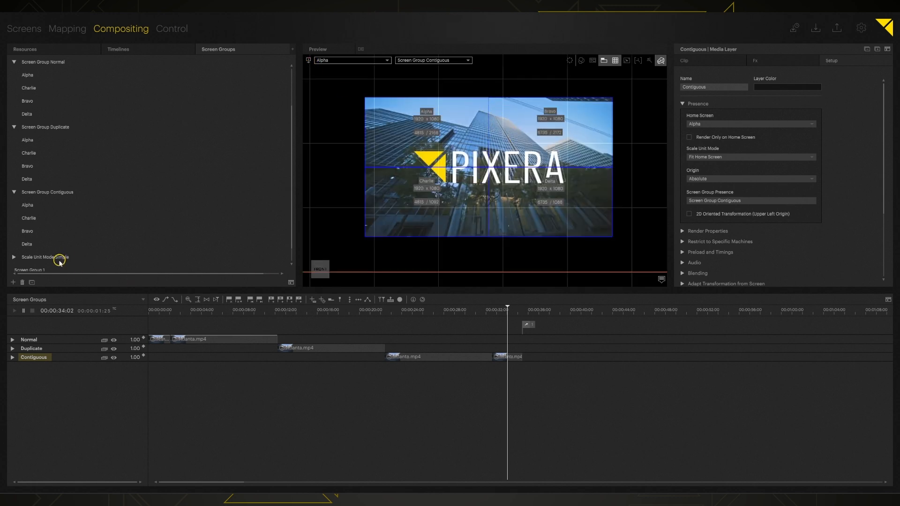
left_click(74, 191)
Give Screen Group Contiguous the Full Colors Green display colour, then return to 3D perspective.
left_click(720, 92)
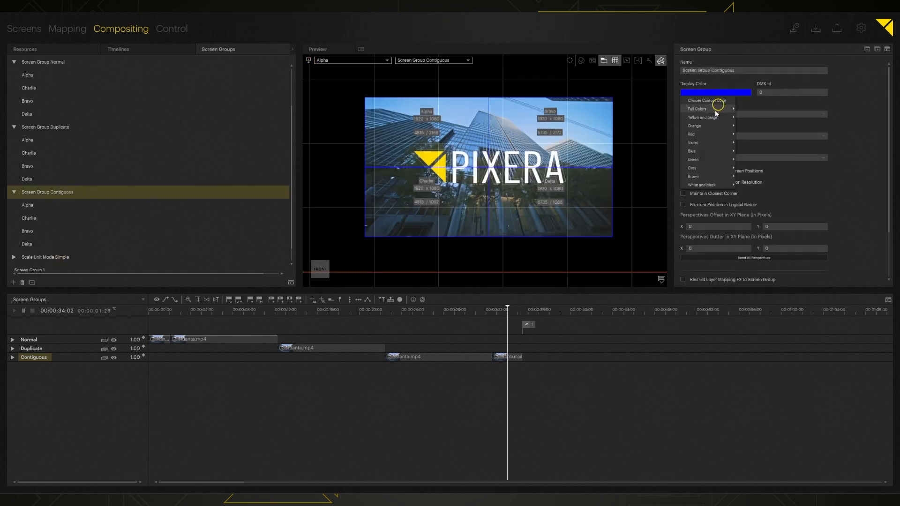
mouse_move(704, 128)
mouse_move(703, 109)
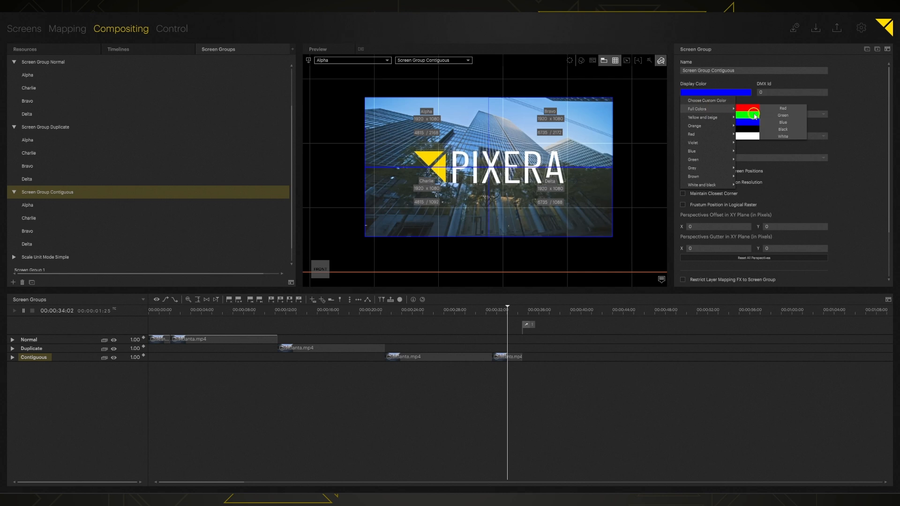
left_click(753, 121)
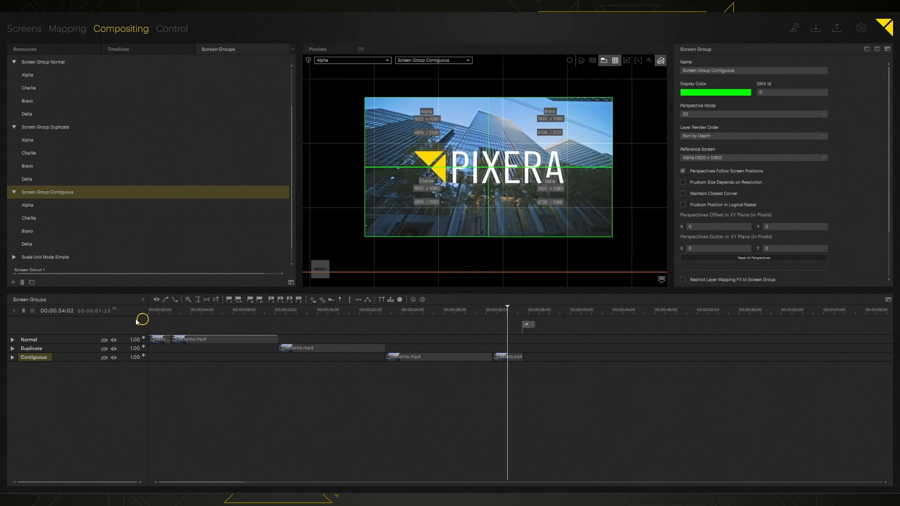
left_click(308, 62)
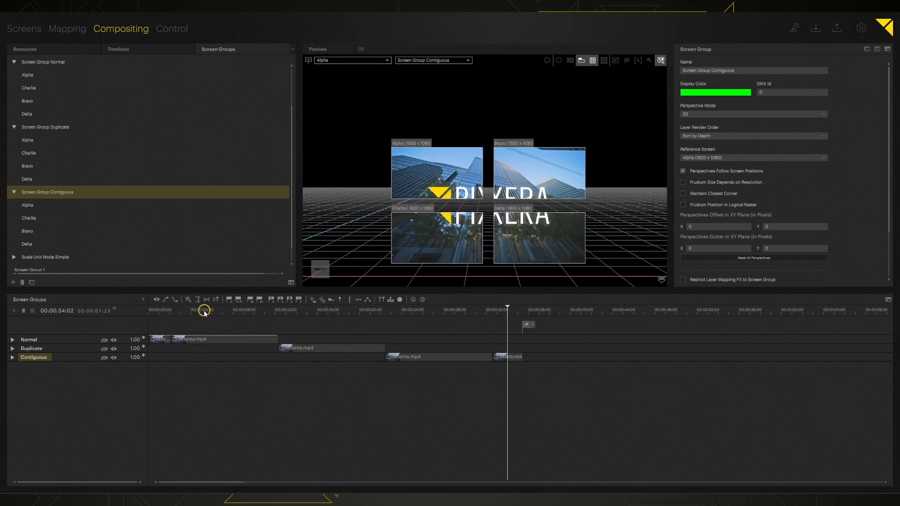
Play the timeline from about 11 seconds, jump to the skyline clip near 22 seconds, and pause.
left_click(221, 310)
left_click(269, 311)
key("space")
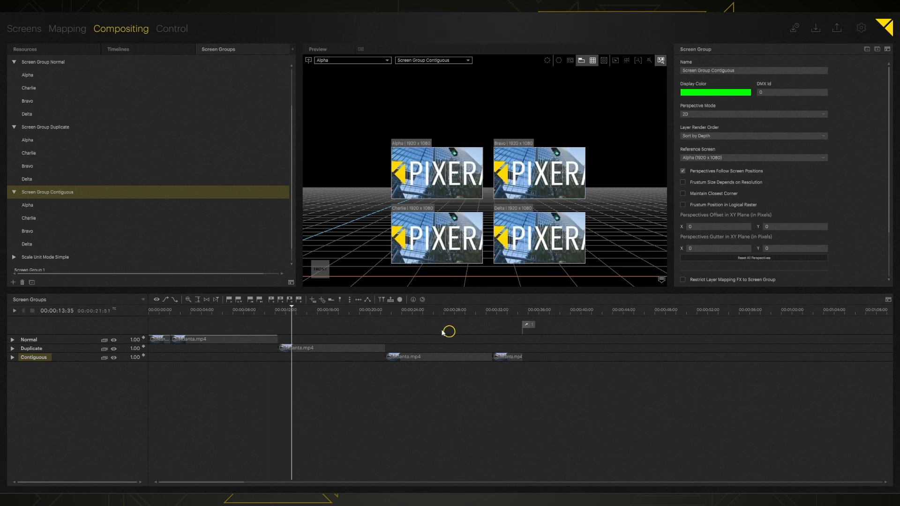
left_click(385, 312)
left_click(381, 312)
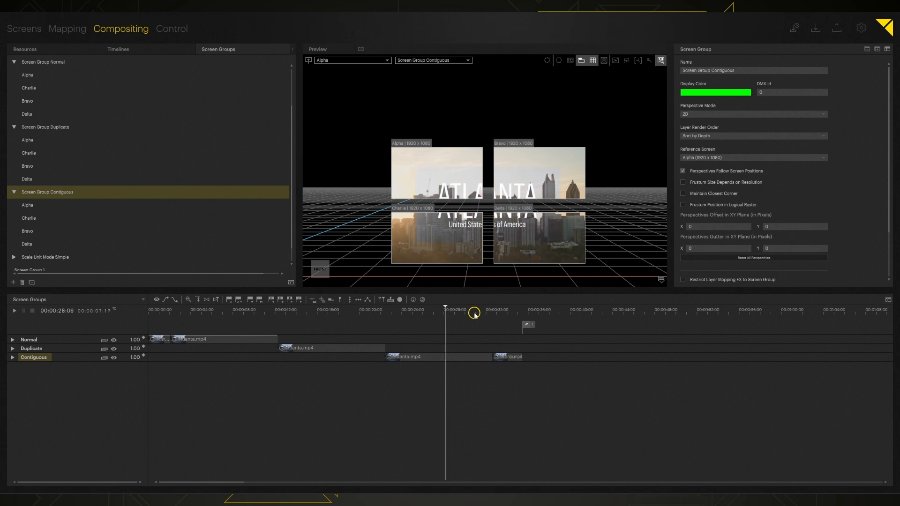
key("space")
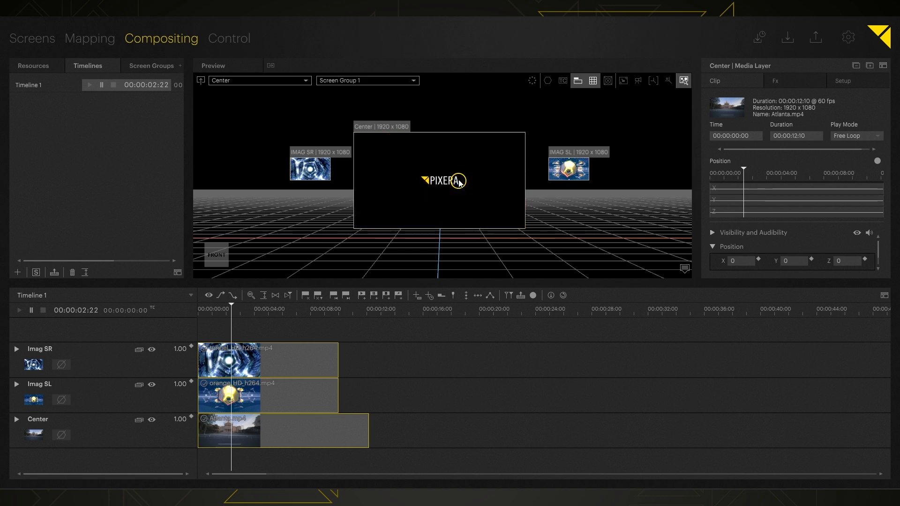
Switch to front view, set Selection Mode to Perspectives, and select the IMAG SL screen.
left_click(200, 83)
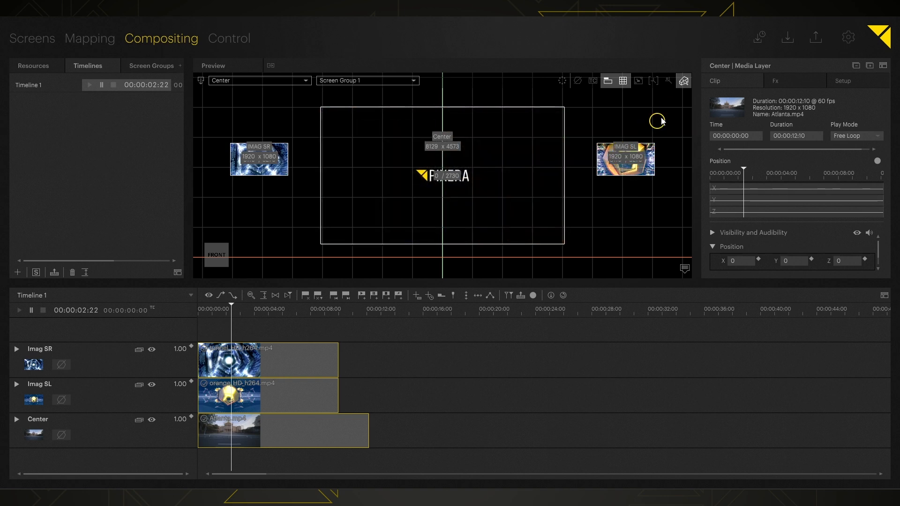
left_click(685, 84)
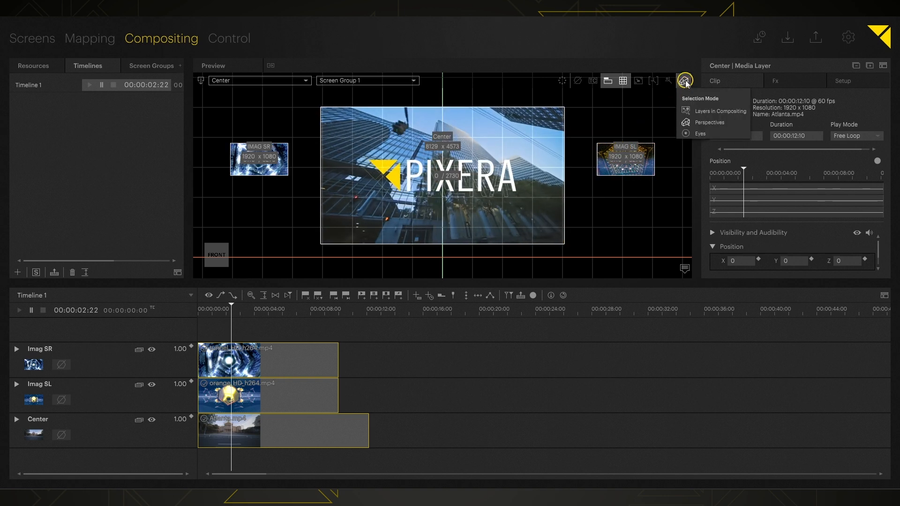
left_click(686, 81)
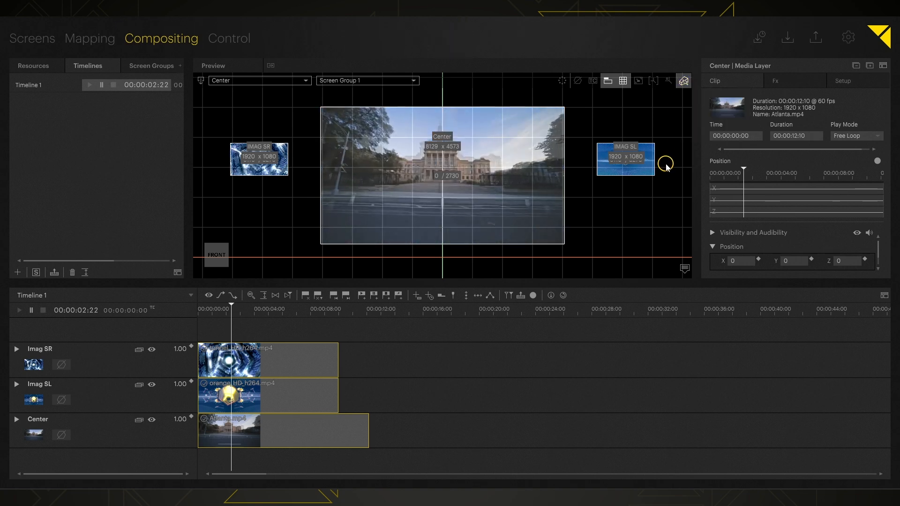
left_click(630, 147)
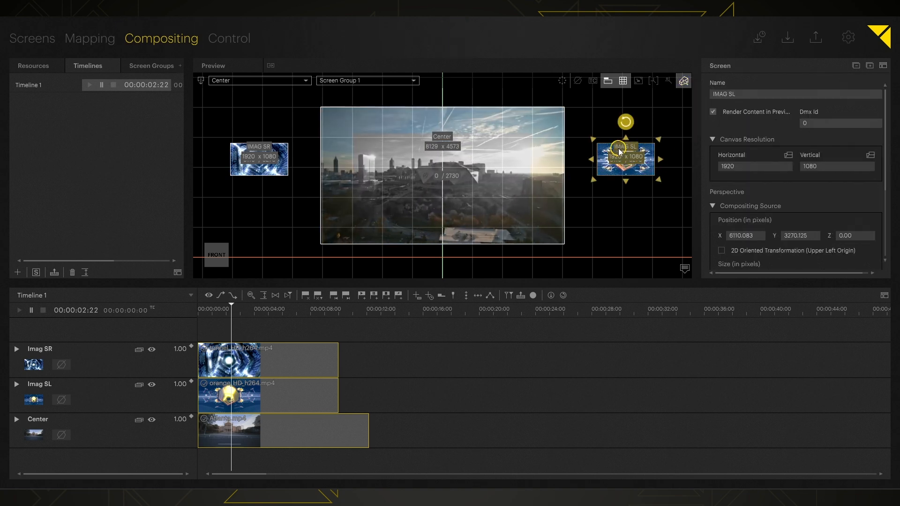
Move IMAG SL to X 6031.965, make layer origins Absolute with adapted offsets, and open the Imag SL layer.
left_click_drag(617, 151, 615, 151)
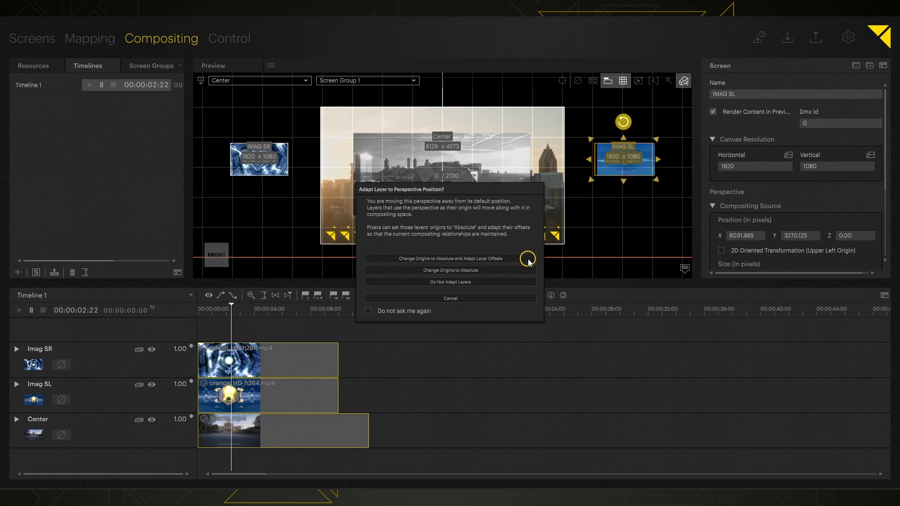
left_click(433, 259)
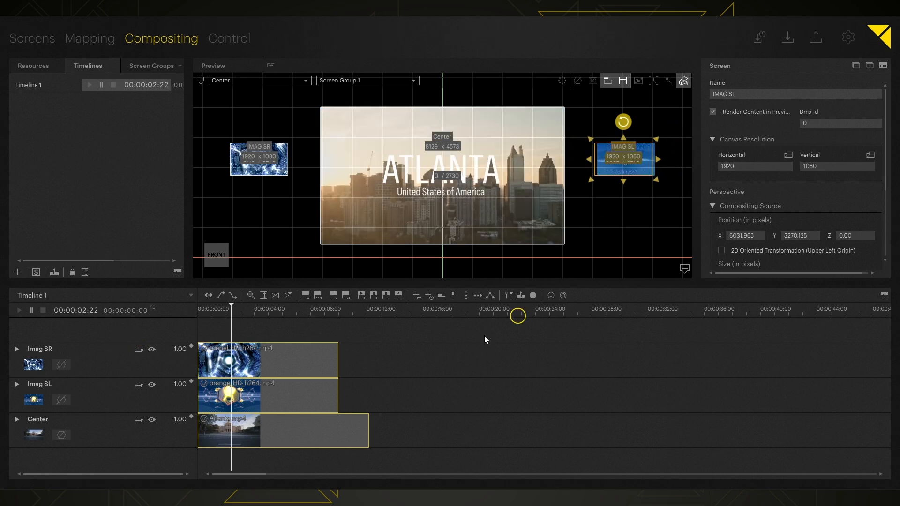
left_click(42, 385)
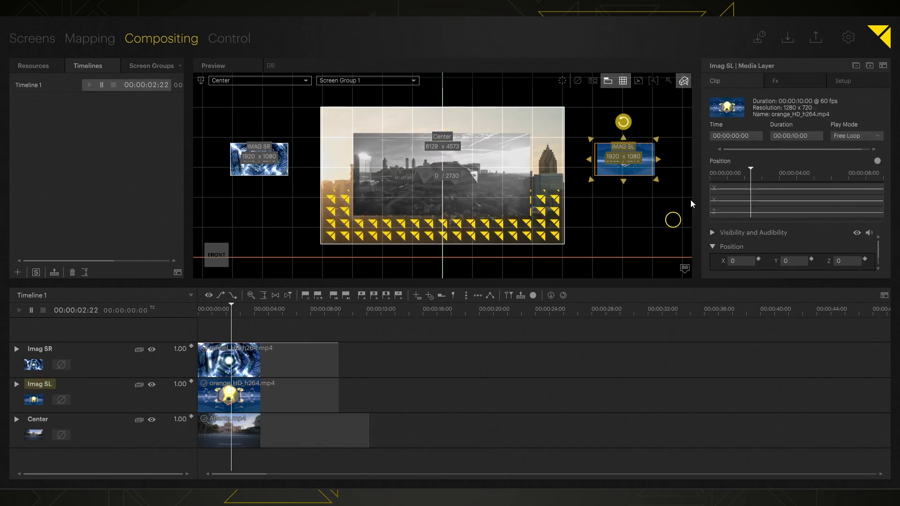
Drag the Imag SL layer's image into the Center screen, placing it at Position X 6110, Y 3270.
left_click(839, 81)
scroll(771, 162, "down", 1)
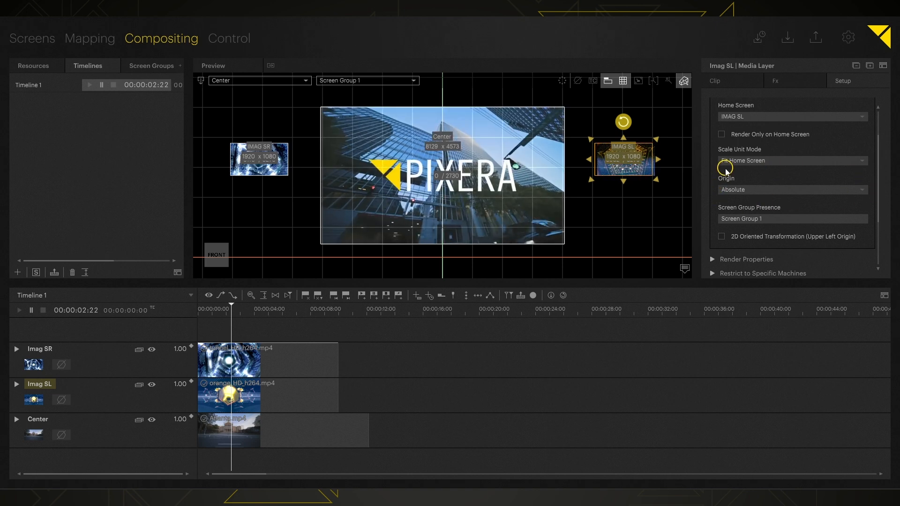
scroll(723, 178, "down", 1)
scroll(722, 185, "down", 1)
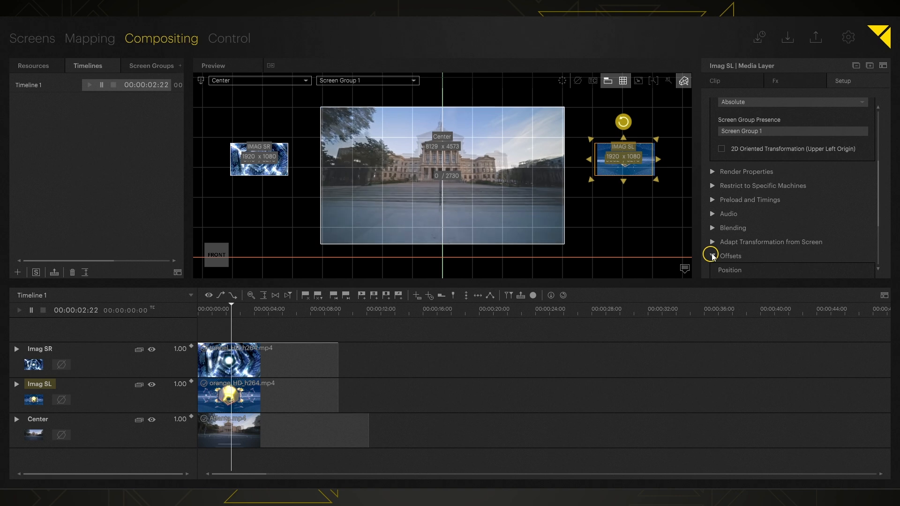
scroll(722, 249, "down", 2)
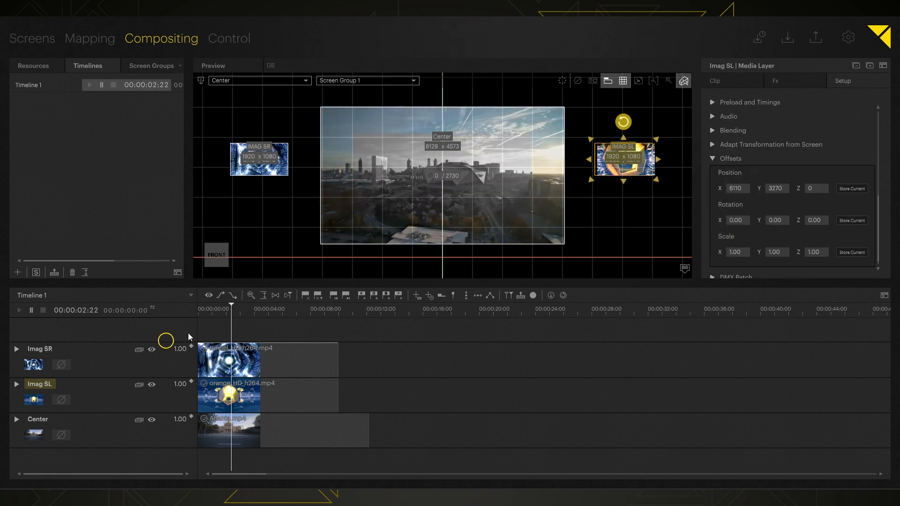
left_click(626, 148)
left_click_drag(625, 149, 444, 163)
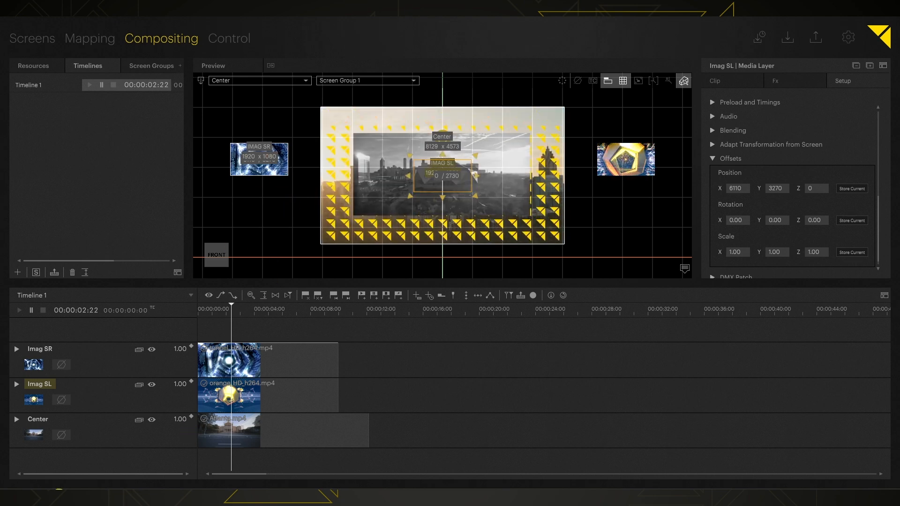
Select the IMAG SR screen and nudge it slightly to the right.
left_click(41, 350)
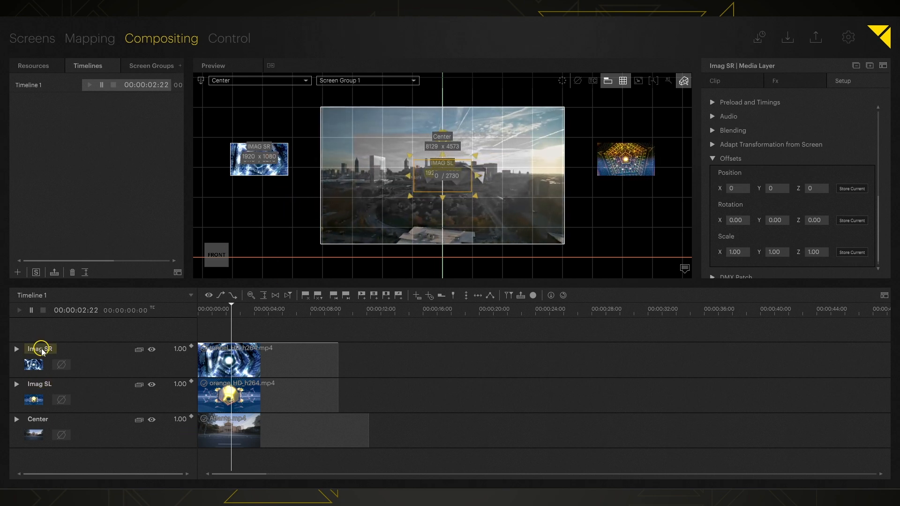
scroll(773, 127, "up", 5)
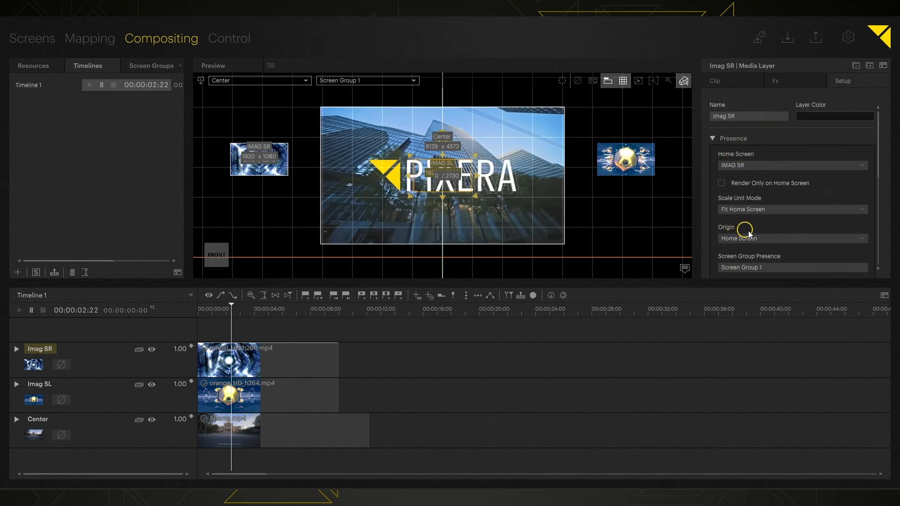
left_click(259, 149)
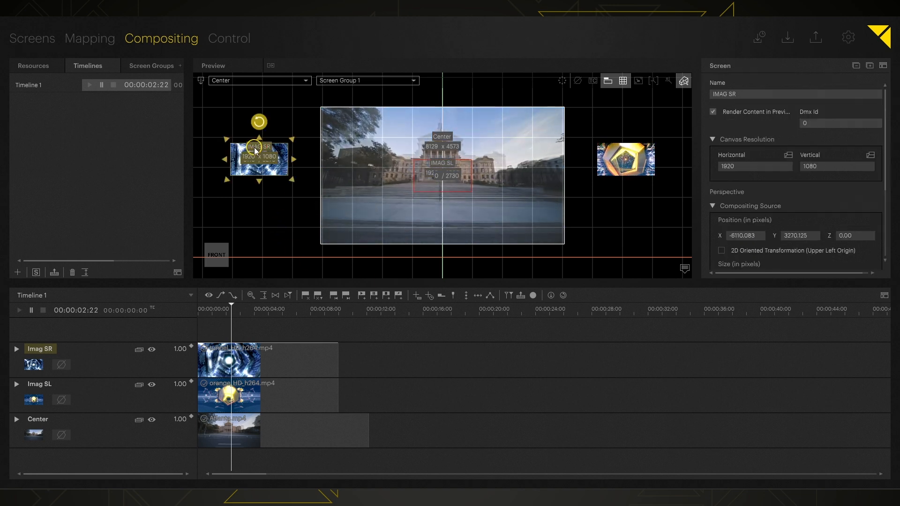
left_click_drag(254, 148, 275, 151)
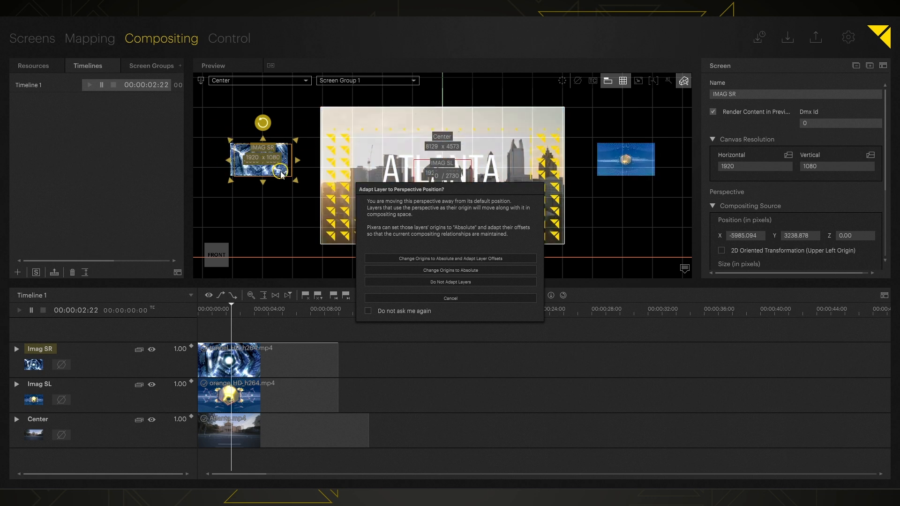
Change the affected layers' origins to Absolute and move IMAG SR further right.
left_click_drag(437, 191, 571, 164)
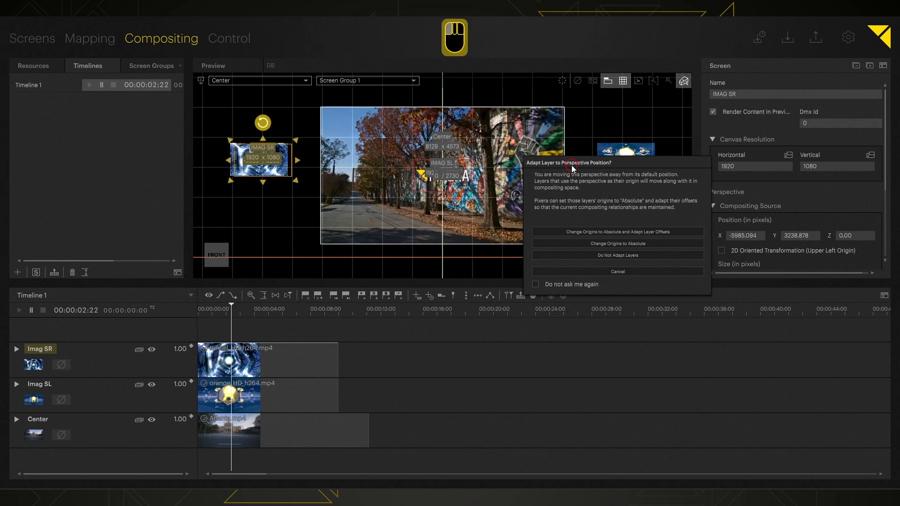
left_click(618, 244)
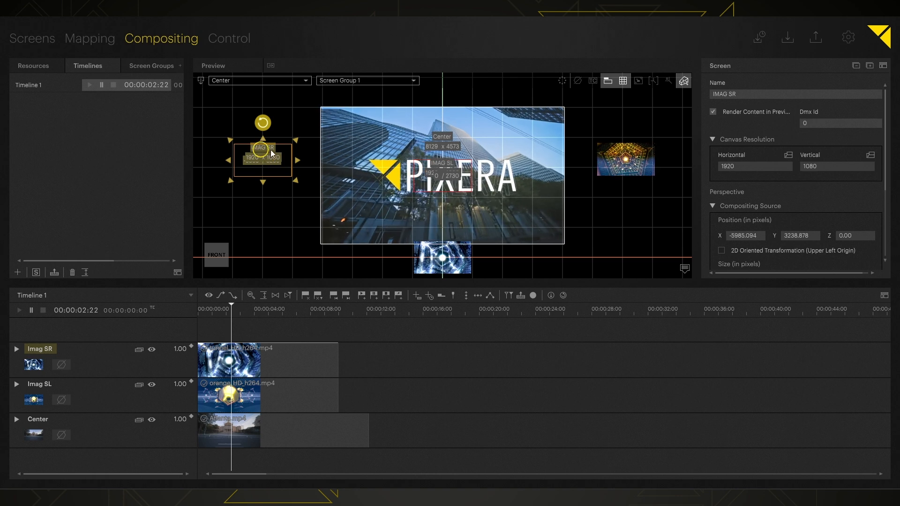
left_click_drag(289, 159, 469, 172, "shift")
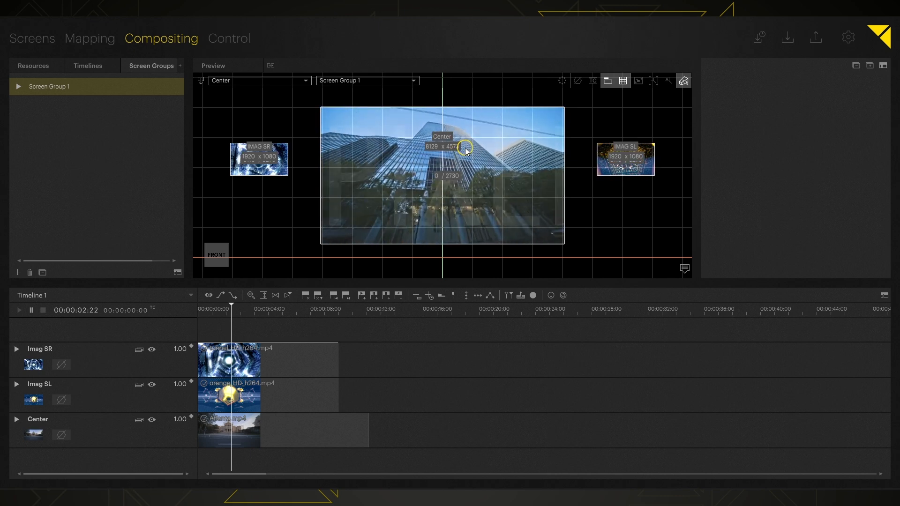
Check the preview in 3D, return it to 2D, and show Screen Group 1's properties.
left_click(198, 82)
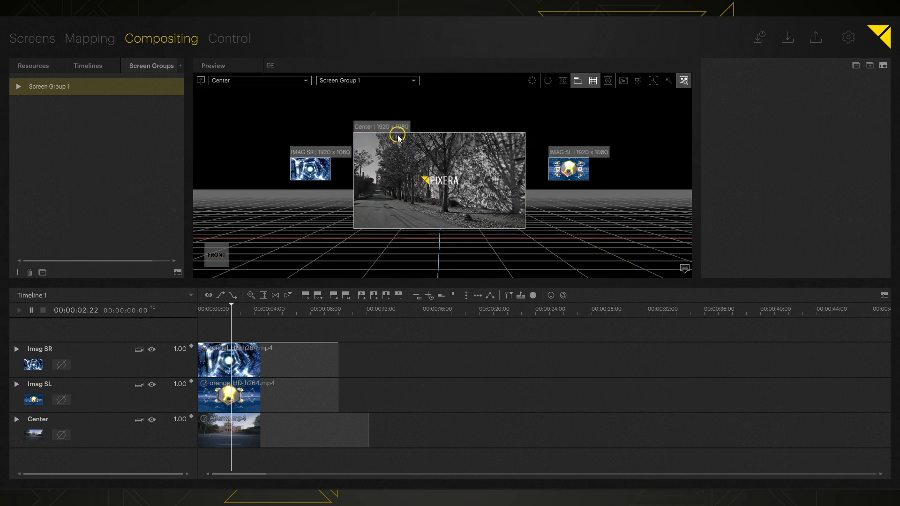
left_click(200, 81)
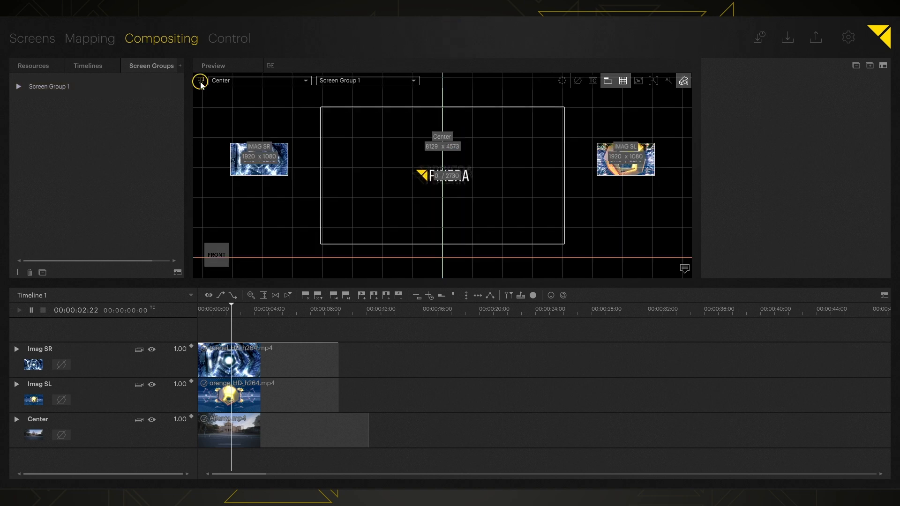
left_click(46, 86)
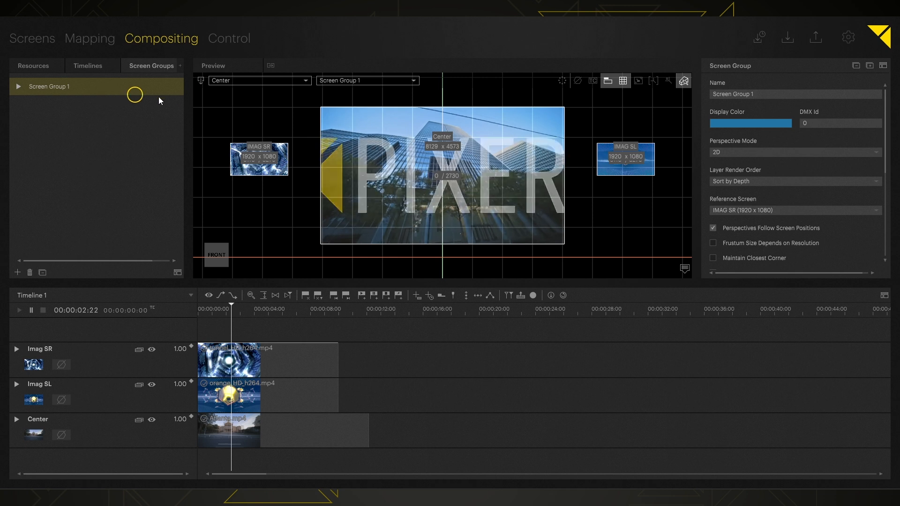
scroll(712, 210, "down", 2)
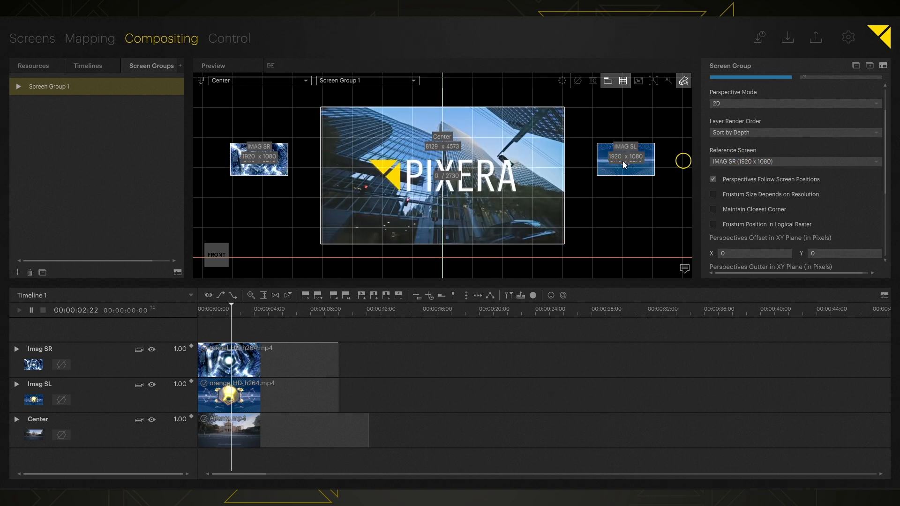
Choose Center (1920 x 1080) as Screen Group 1's reference screen and recenter the preview.
left_click(791, 161)
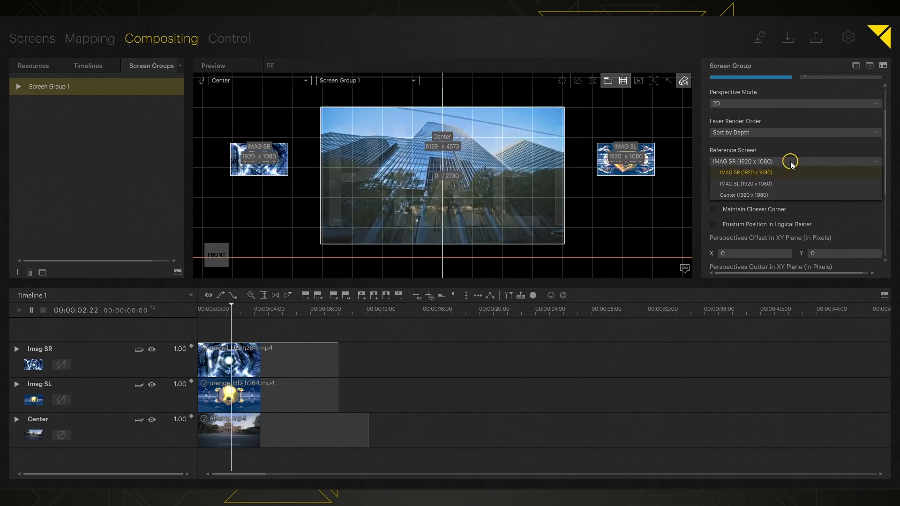
left_click(775, 195)
middle_click_drag(613, 245, 610, 187)
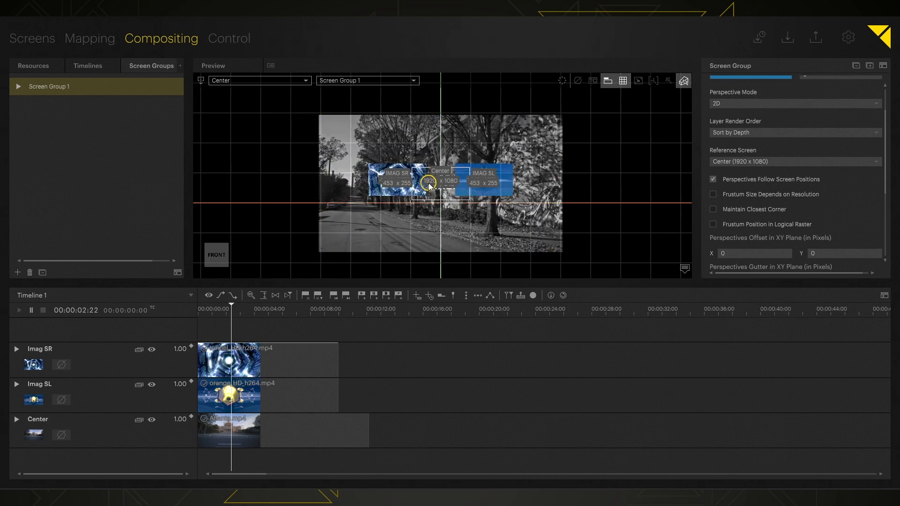
scroll(550, 195, "up", 3)
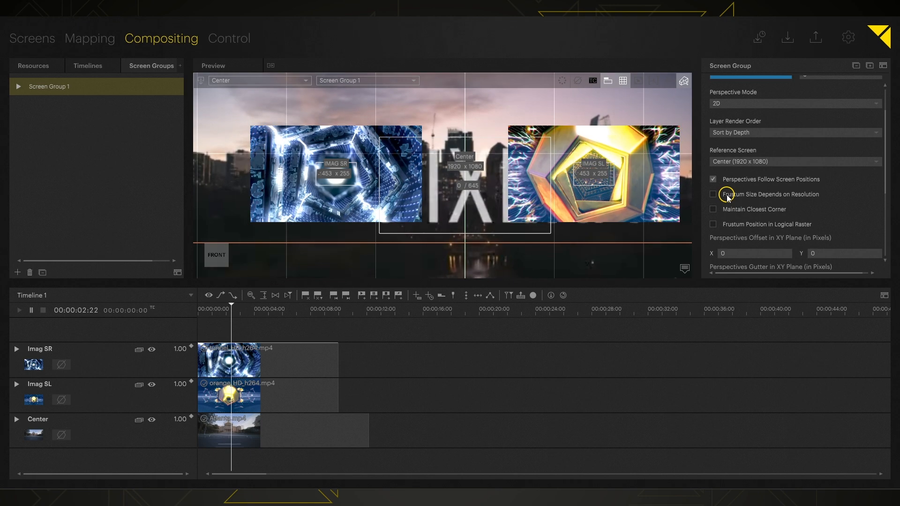
Check Frustum Size Depends on Resolution, Maintain Closest Corner and Frustum Position in Logical Raster.
left_click(727, 195)
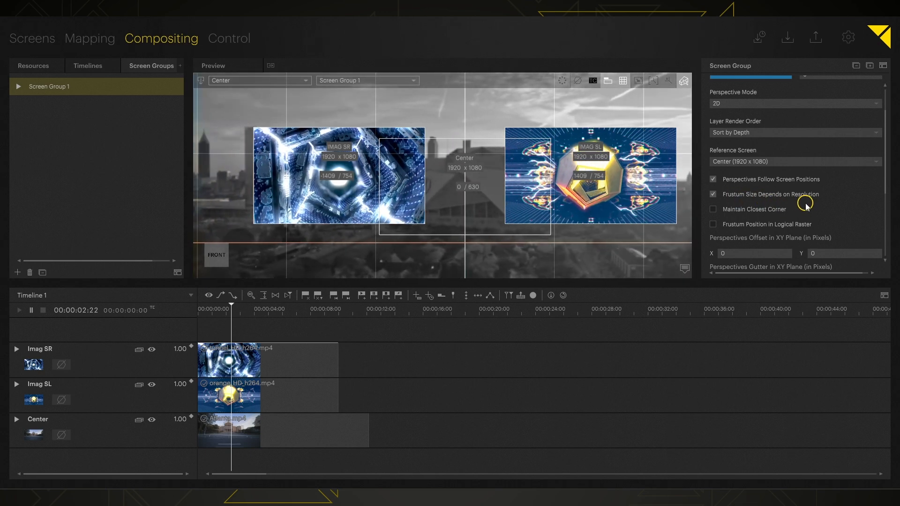
left_click(749, 209)
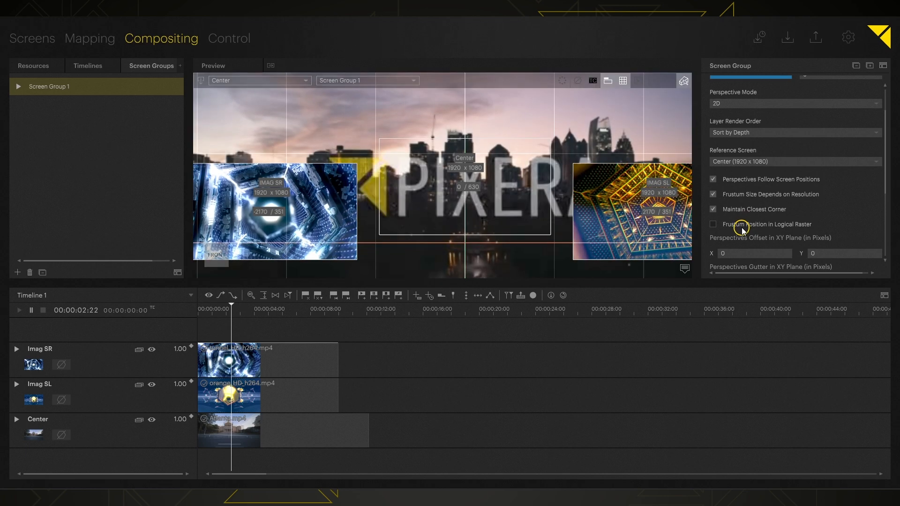
left_click(743, 226)
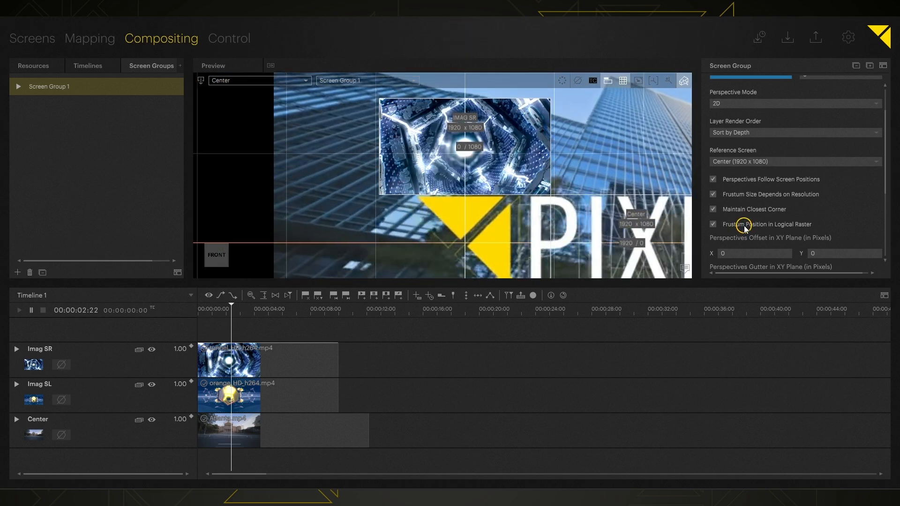
middle_click_drag(599, 207, 422, 199)
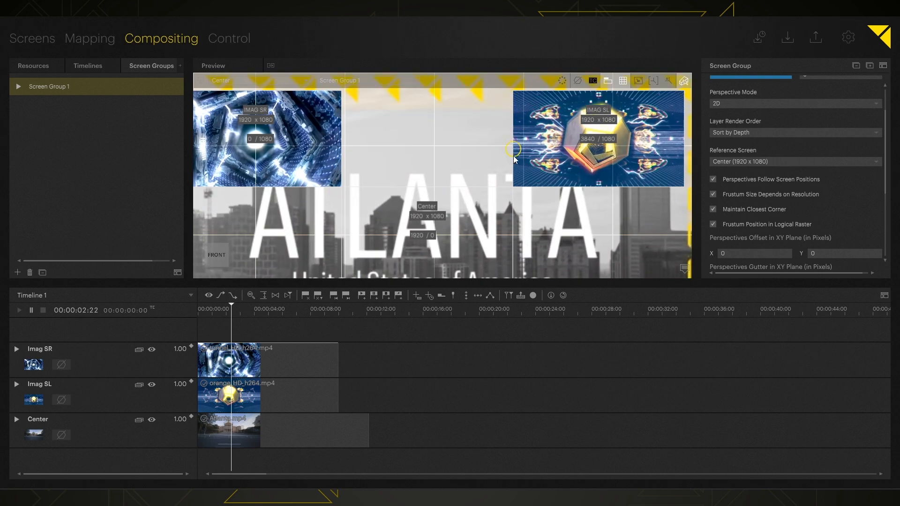
scroll(460, 196, "down", 5)
scroll(445, 217, "up", 5)
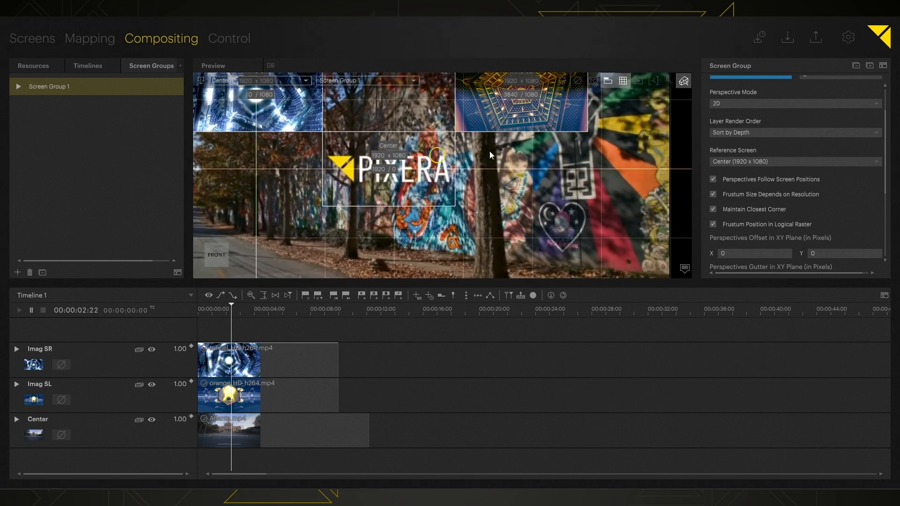
middle_click_drag(537, 178, 722, 285)
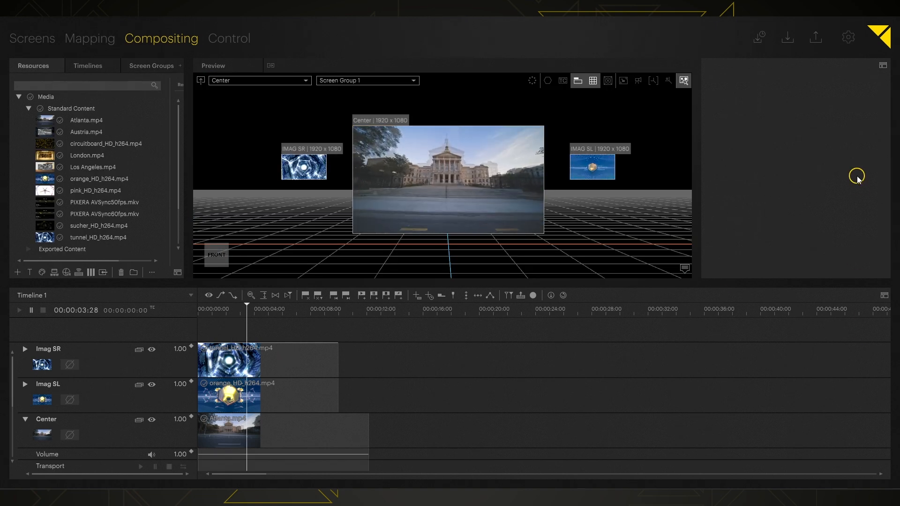
In Initial Values > Timelines, set Layer Origin to Absolute, Scale Unit Mode to Resource Resolution, and Home Screen to First Screen.
left_click(848, 37)
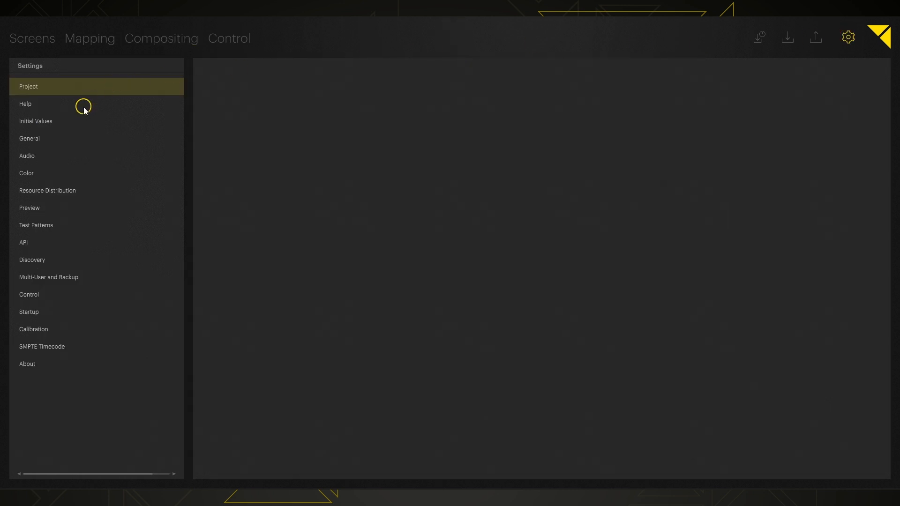
left_click(85, 123)
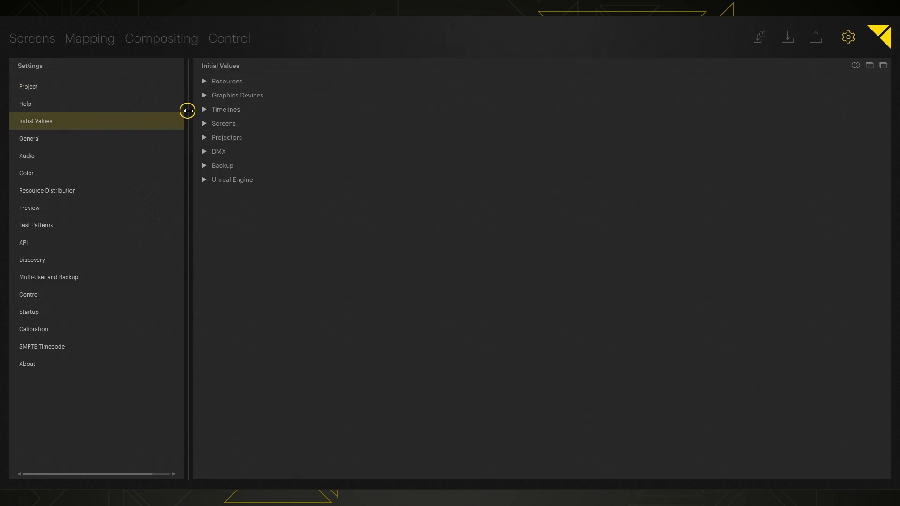
left_click(204, 110)
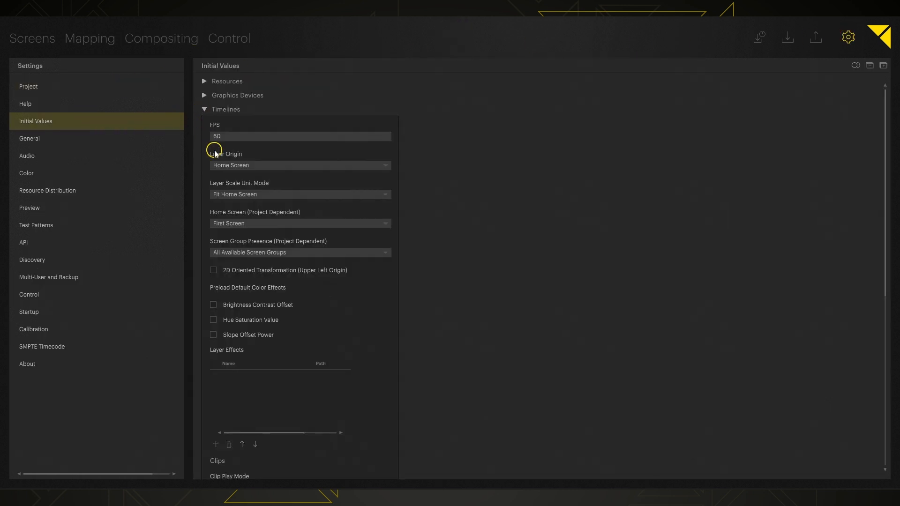
left_click(387, 166)
left_click(344, 190)
left_click(385, 194)
left_click(271, 206)
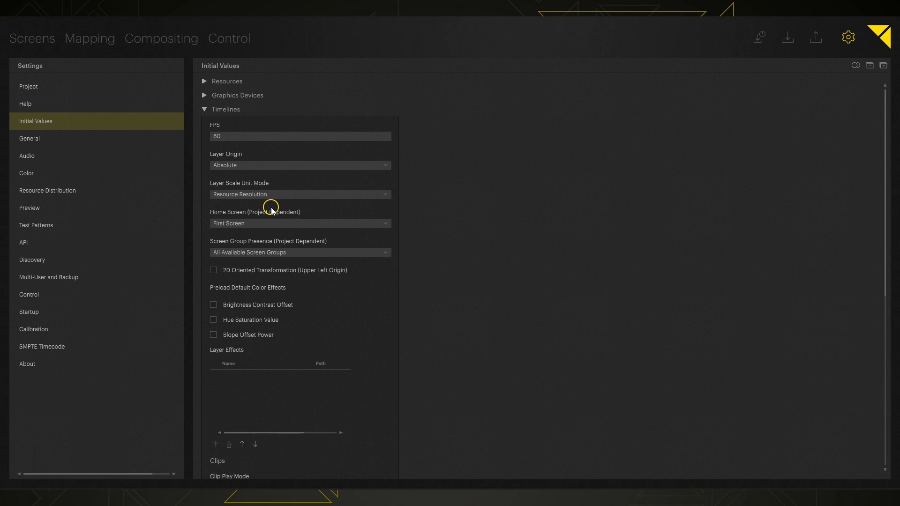
left_click(384, 224)
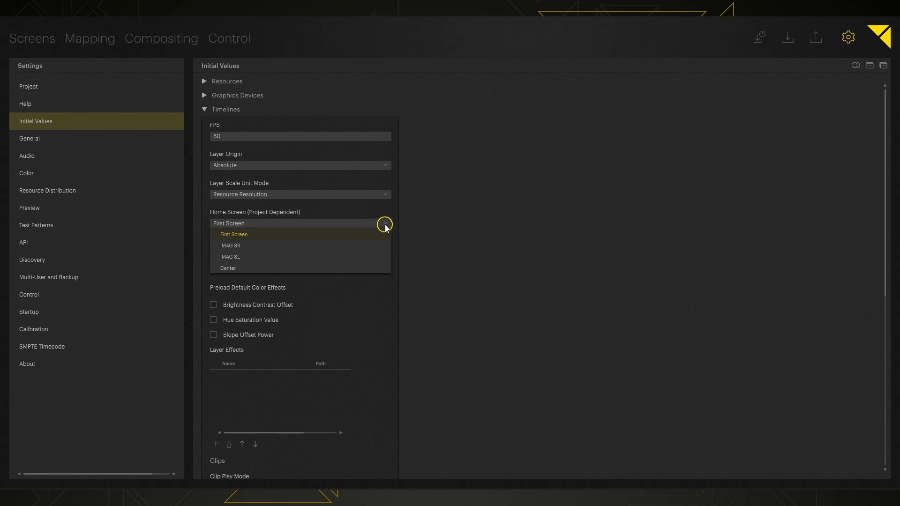
left_click(325, 220)
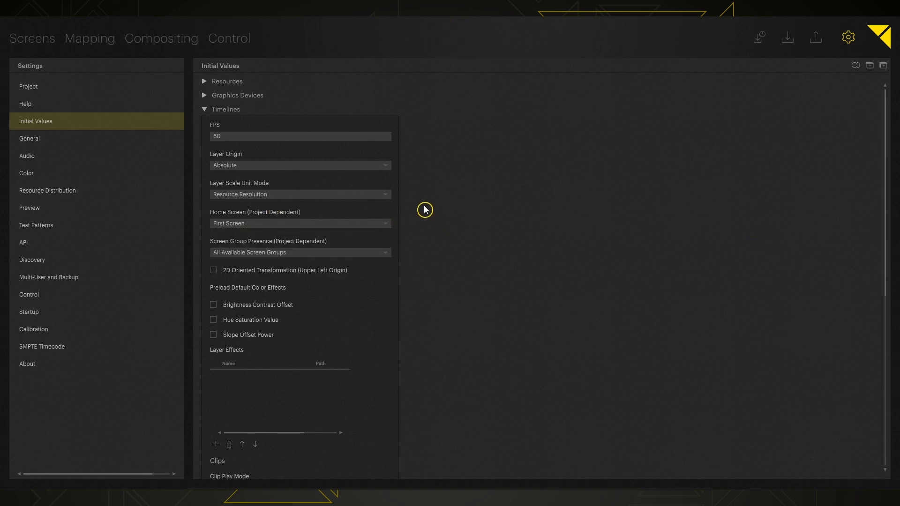